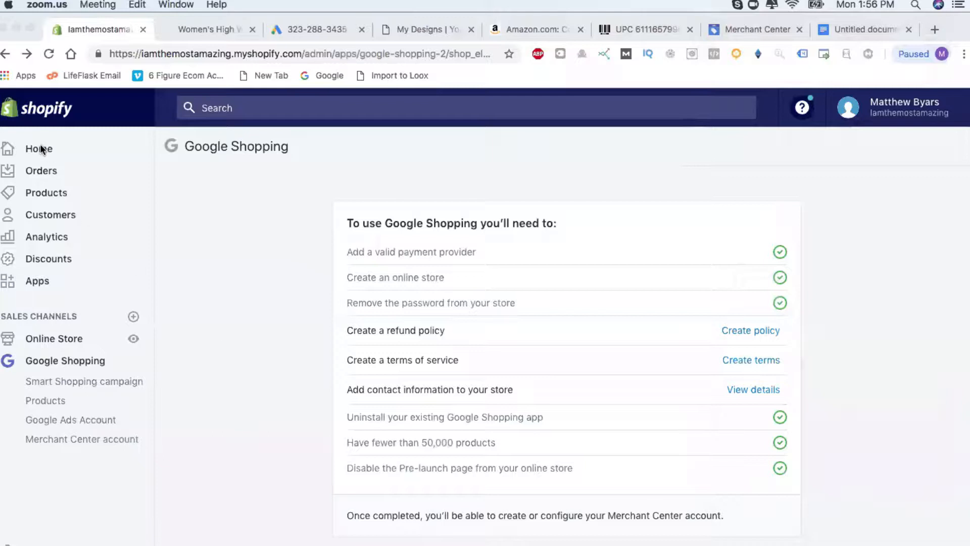
Bring Chrome forward to show the Google Shopping requirements checklist.
{"action": "left_click", "coordinate": [183, 370]}
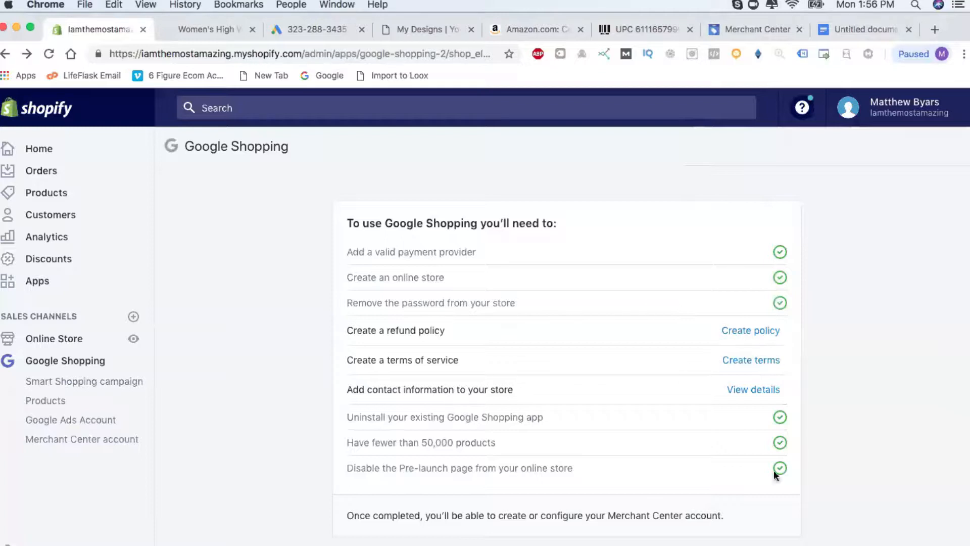
Fill the empty refund policy in Settings > Legal with Shopify's standard template.
{"action": "left_click", "coordinate": [757, 334]}
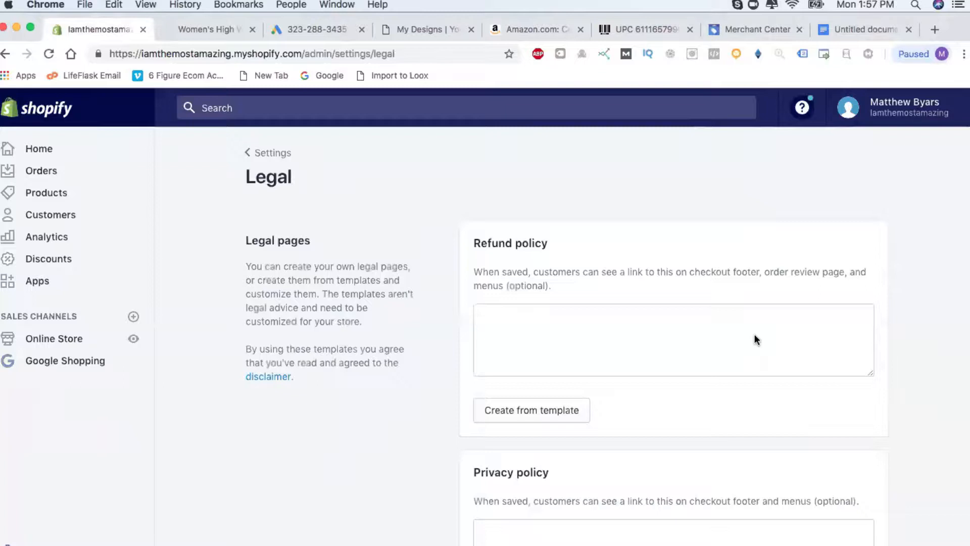
{"action": "left_click", "coordinate": [553, 408]}
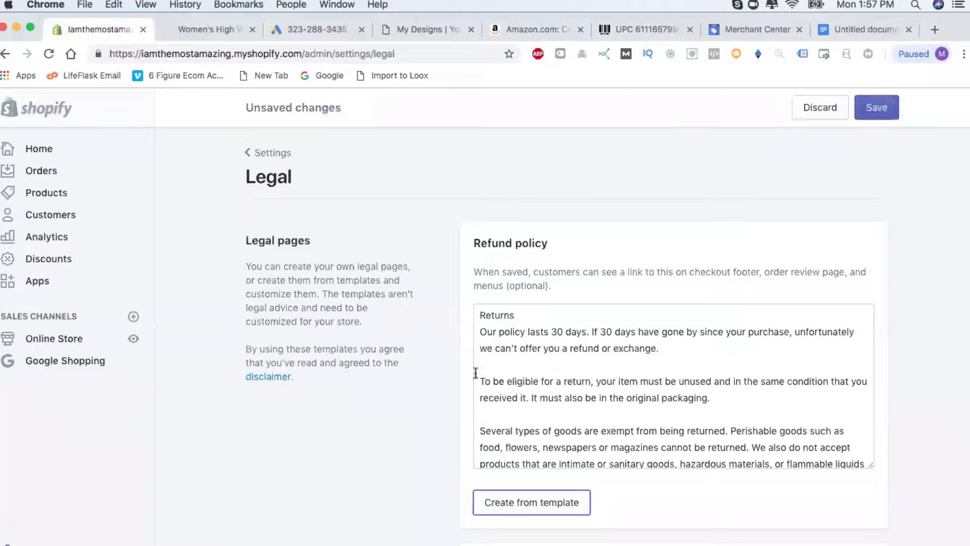
{"action": "scroll", "coordinate": [438, 380], "scroll_direction": "down", "scroll_amount": 2}
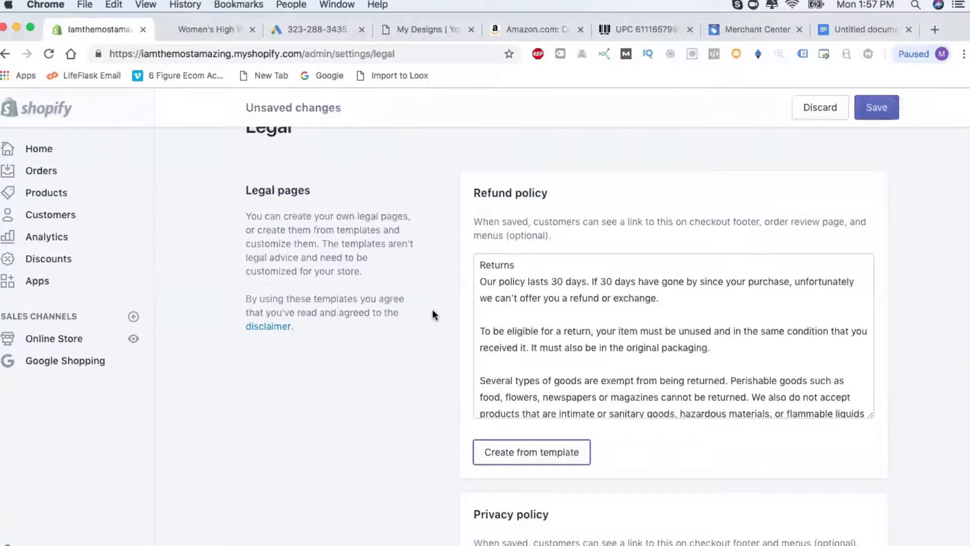
Scroll through the policy Google Doc to find the returns and exchange section.
{"action": "left_click", "coordinate": [853, 32]}
{"action": "scroll", "coordinate": [122, 316], "scroll_direction": "down", "scroll_amount": 5}
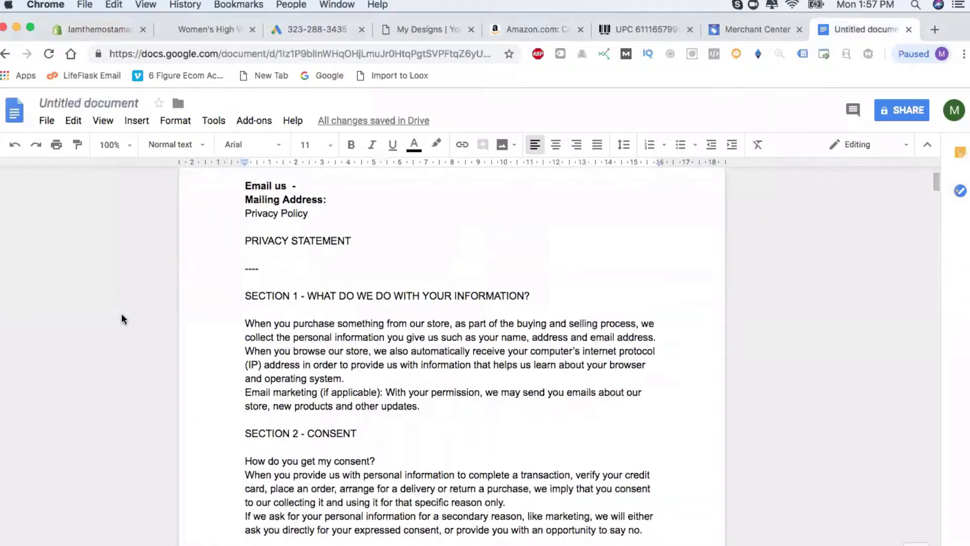
{"action": "scroll", "coordinate": [399, 401], "scroll_direction": "down", "scroll_amount": 15}
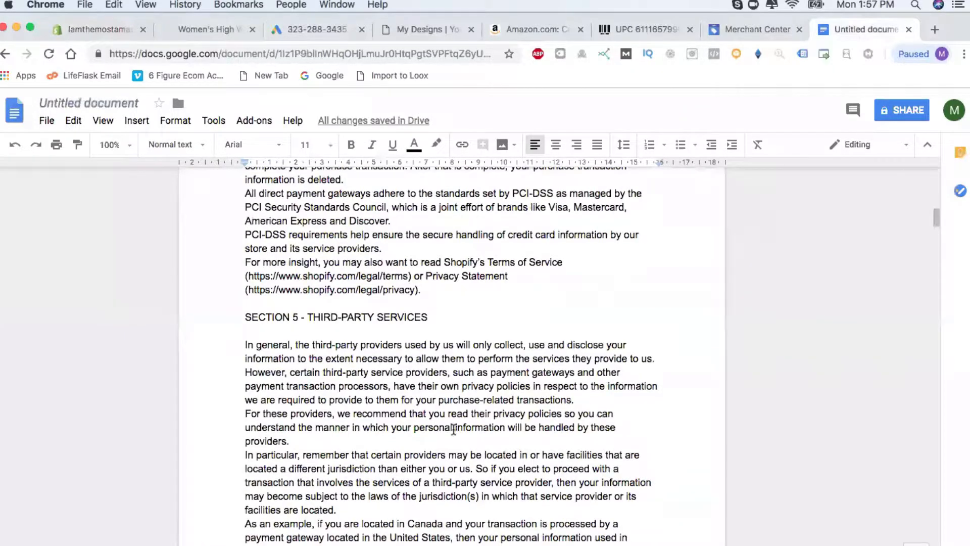
{"action": "scroll", "coordinate": [453, 429], "scroll_direction": "down", "scroll_amount": 9}
{"action": "scroll", "coordinate": [453, 429], "scroll_direction": "down", "scroll_amount": 10}
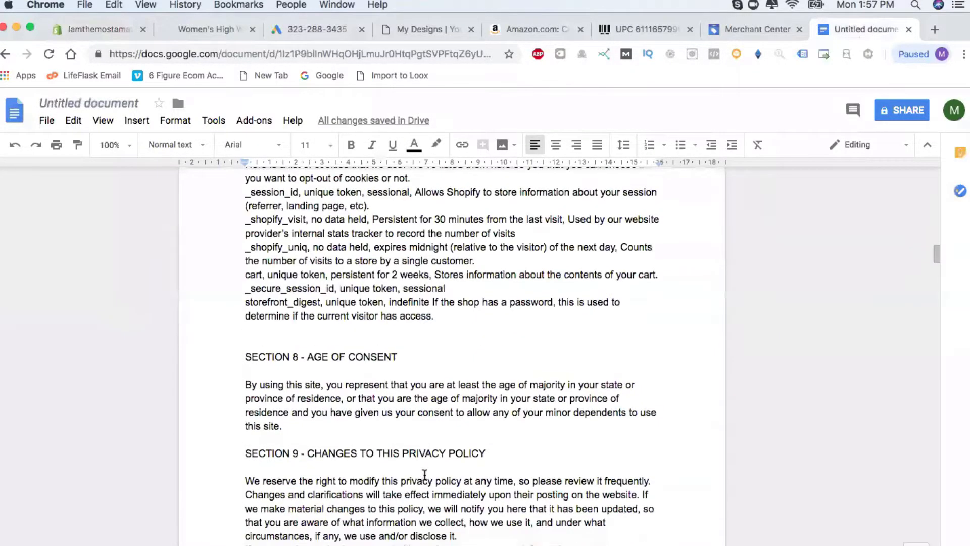
{"action": "scroll", "coordinate": [448, 426], "scroll_direction": "down", "scroll_amount": 3}
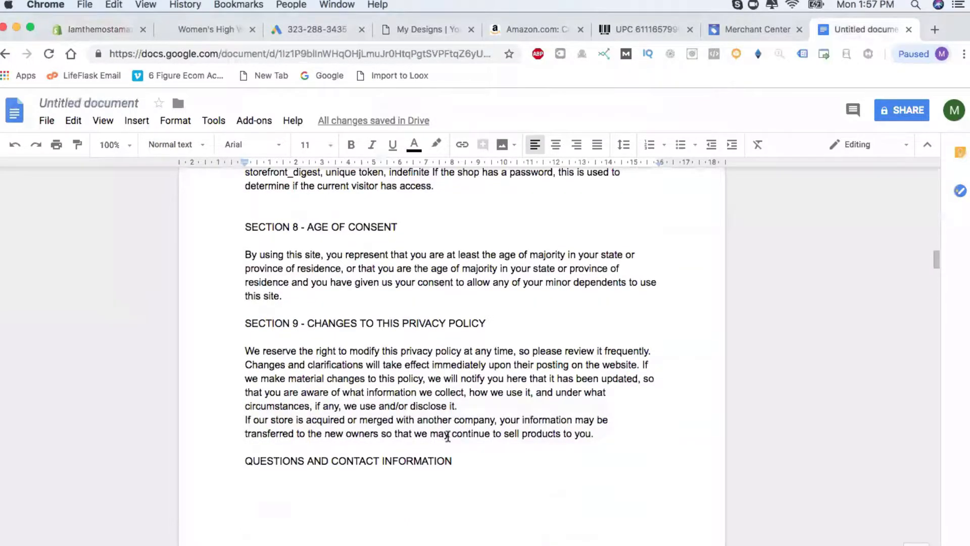
{"action": "scroll", "coordinate": [448, 436], "scroll_direction": "down", "scroll_amount": 15}
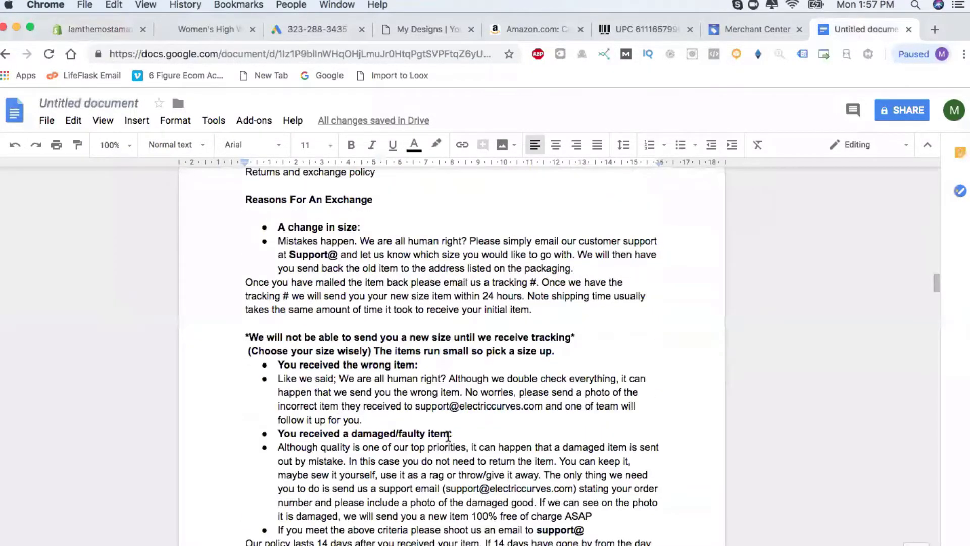
{"action": "scroll", "coordinate": [448, 435], "scroll_direction": "up", "scroll_amount": 2}
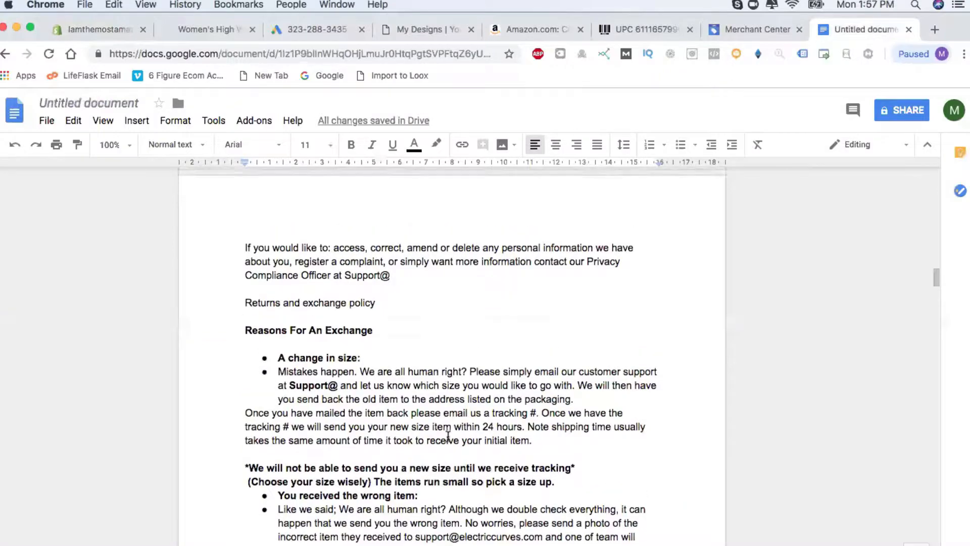
{"action": "scroll", "coordinate": [448, 435], "scroll_direction": "up", "scroll_amount": 6}
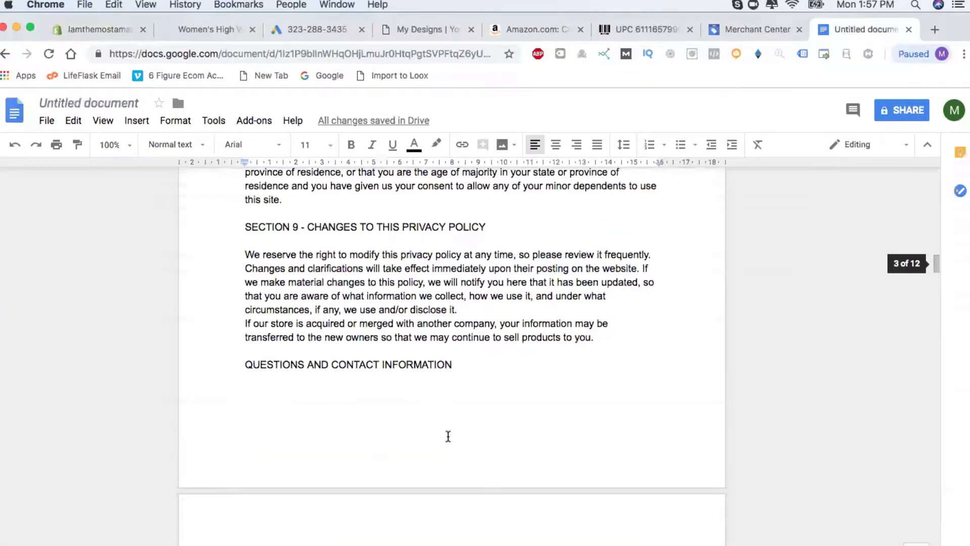
{"action": "scroll", "coordinate": [449, 435], "scroll_direction": "up", "scroll_amount": 4}
{"action": "scroll", "coordinate": [448, 436], "scroll_direction": "down", "scroll_amount": 9}
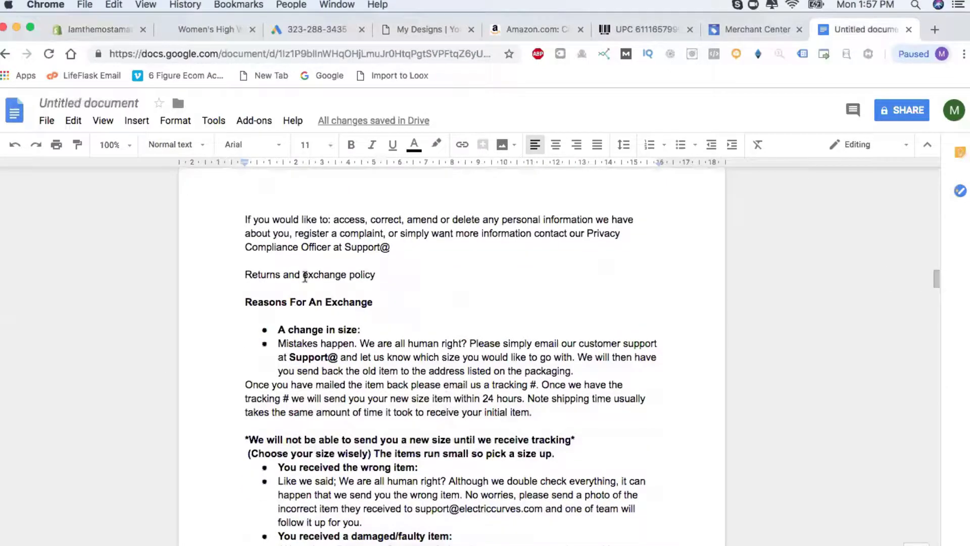
{"action": "scroll", "coordinate": [374, 412], "scroll_direction": "down", "scroll_amount": 3}
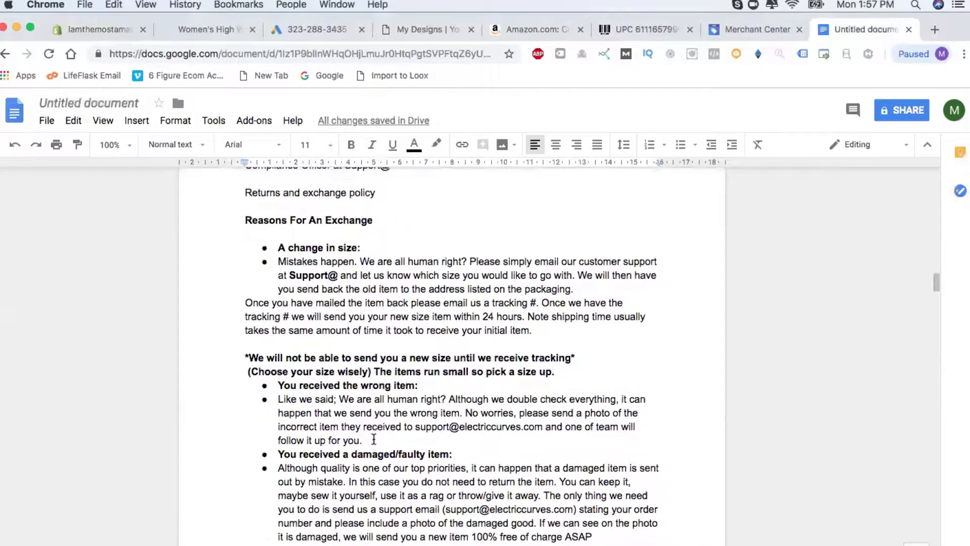
{"action": "scroll", "coordinate": [374, 439], "scroll_direction": "down", "scroll_amount": 10}
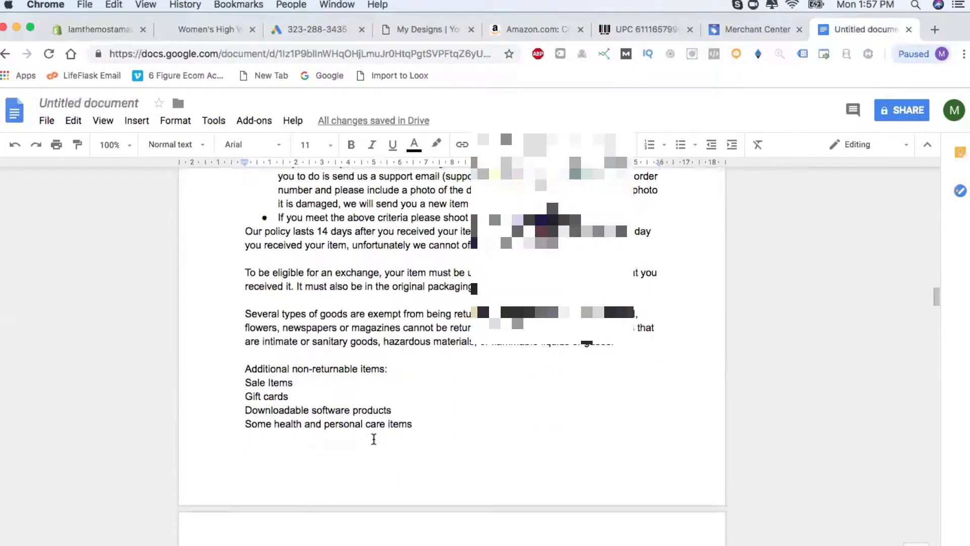
{"action": "scroll", "coordinate": [374, 438], "scroll_direction": "down", "scroll_amount": 6}
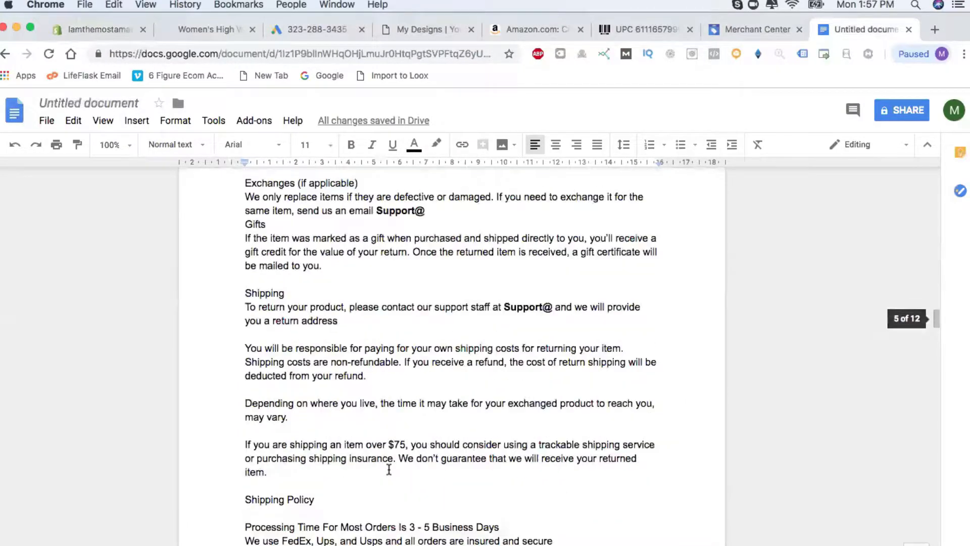
{"action": "scroll", "coordinate": [388, 469], "scroll_direction": "down", "scroll_amount": 3}
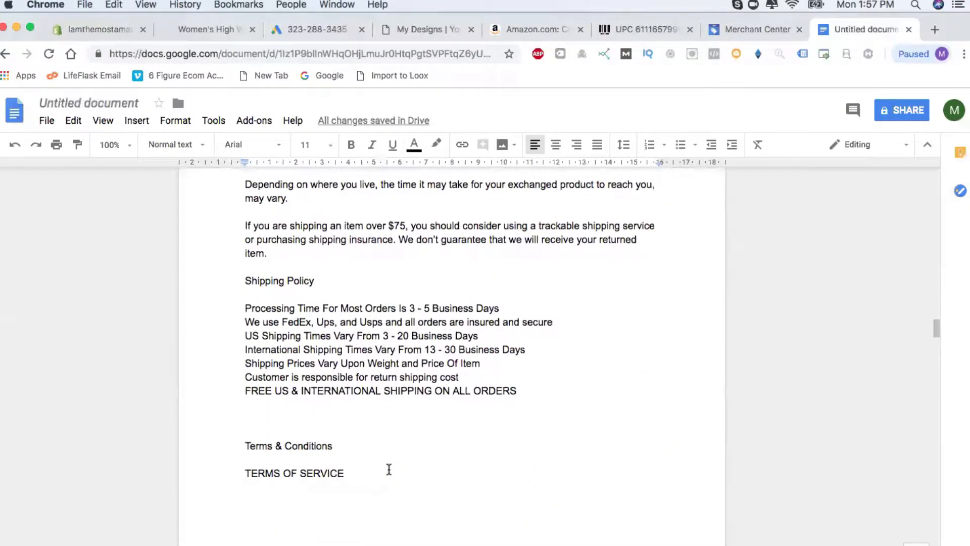
{"action": "scroll", "coordinate": [388, 470], "scroll_direction": "up", "scroll_amount": 1}
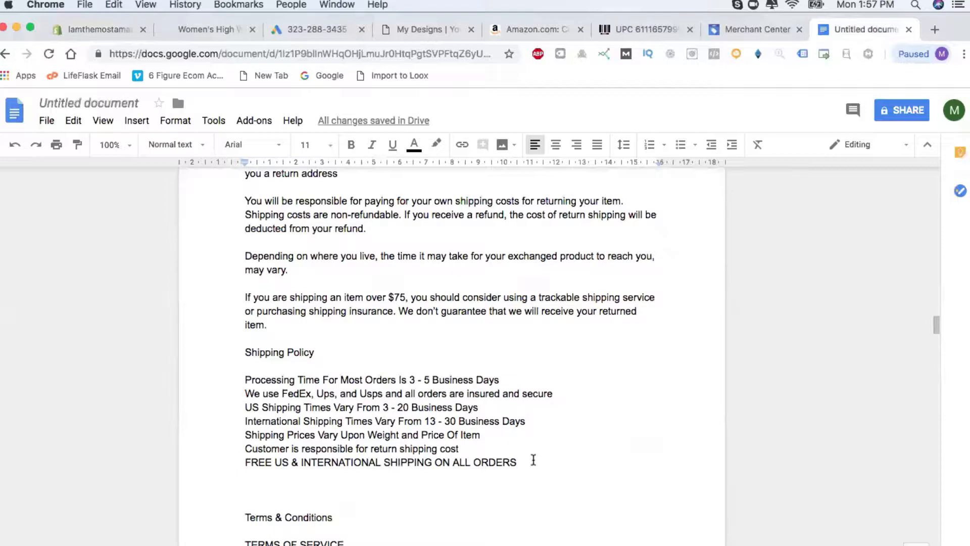
Select the text from 'Reasons For An Exchange' through the return-shipping paragraph.
{"action": "left_click", "coordinate": [352, 284], "text": "shift"}
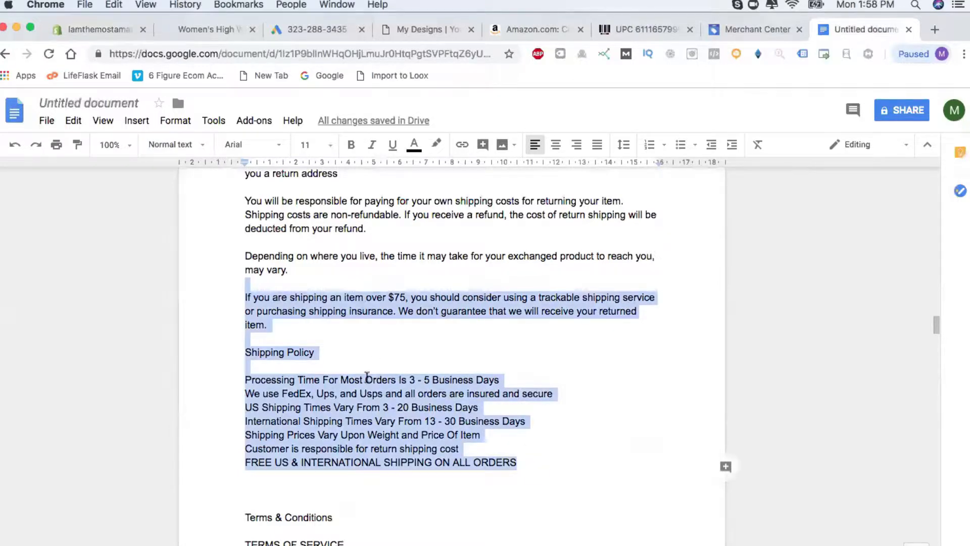
{"action": "left_click", "coordinate": [283, 324]}
{"action": "left_click_drag", "start_coordinate": [284, 327], "coordinate": [245, 485]}
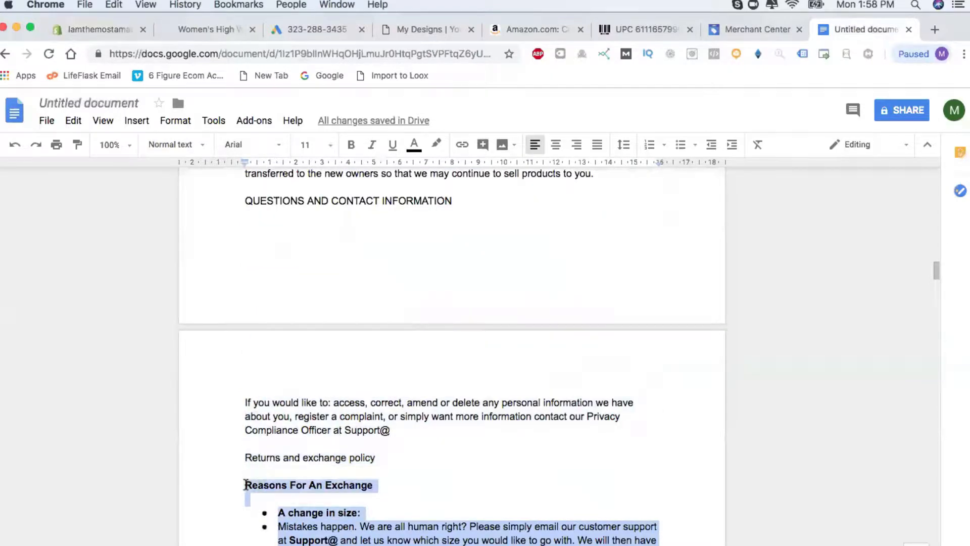
{"action": "left_click", "coordinate": [73, 28]}
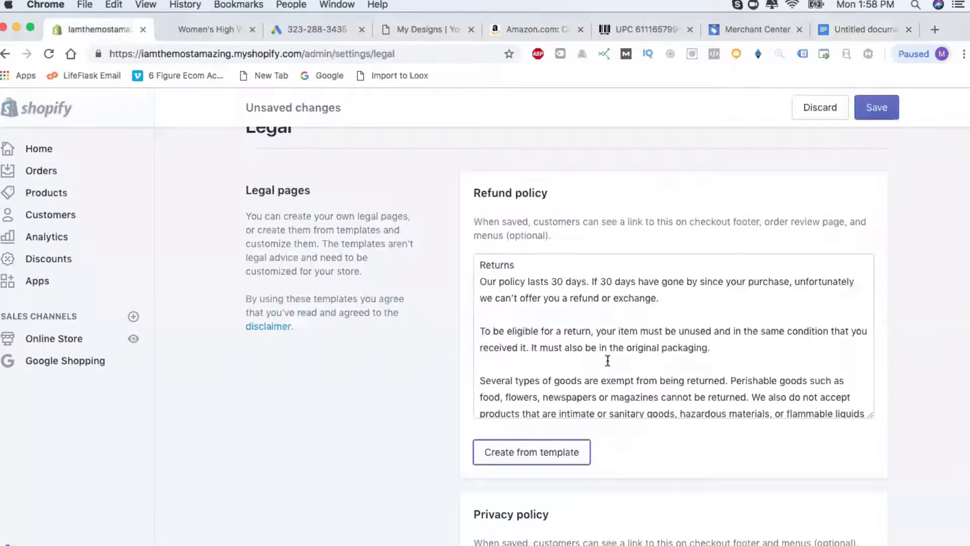
Replace the refund policy's template text with the pasted returns and exchange policy.
{"action": "scroll", "coordinate": [662, 380], "scroll_direction": "down", "scroll_amount": 15}
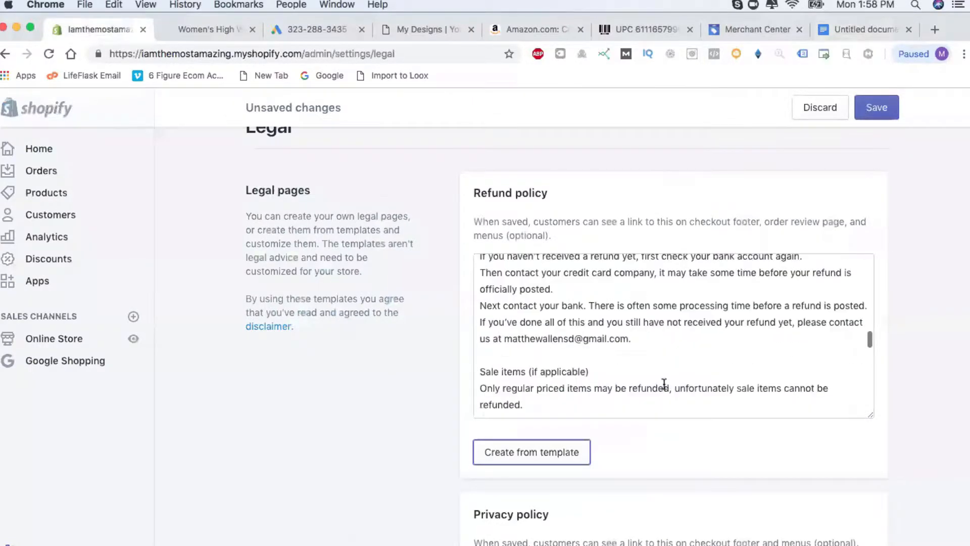
{"action": "left_click_drag", "start_coordinate": [543, 406], "coordinate": [463, 104]}
{"action": "key", "text": "BackSpace"}
{"action": "key", "text": "super+v"}
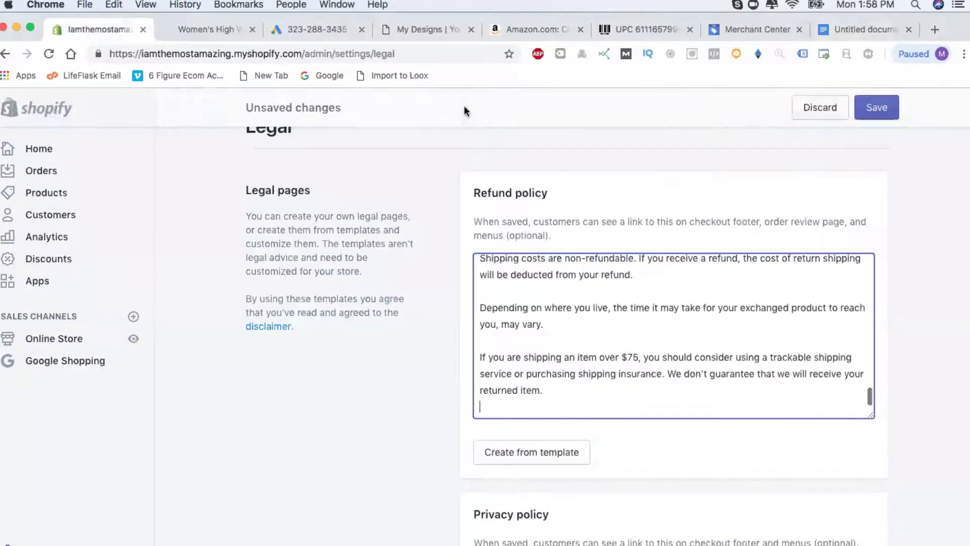
{"action": "scroll", "coordinate": [532, 340], "scroll_direction": "up", "scroll_amount": 20}
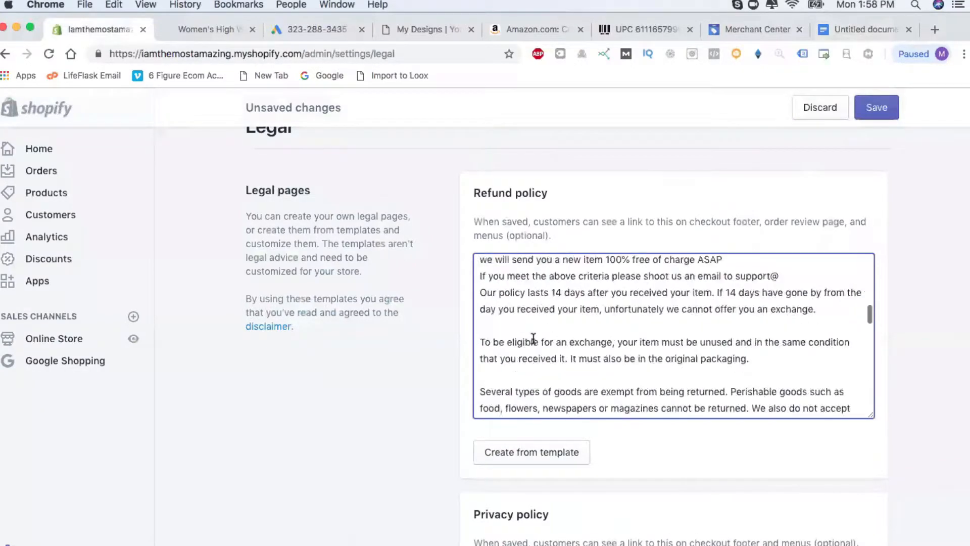
{"action": "scroll", "coordinate": [425, 347], "scroll_direction": "down", "scroll_amount": 2}
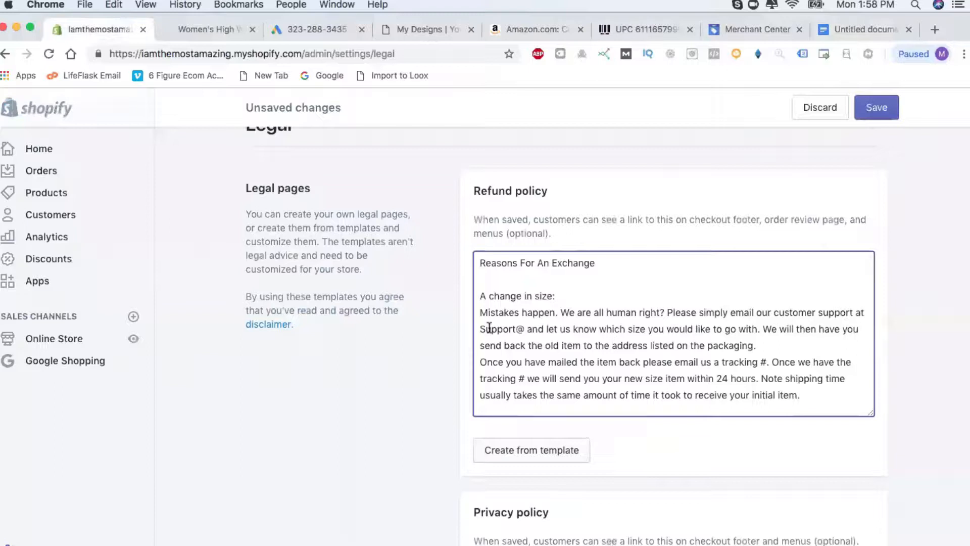
Complete the first 'Support@' address in the return instructions with the store's support e-mail.
{"action": "left_click", "coordinate": [525, 329]}
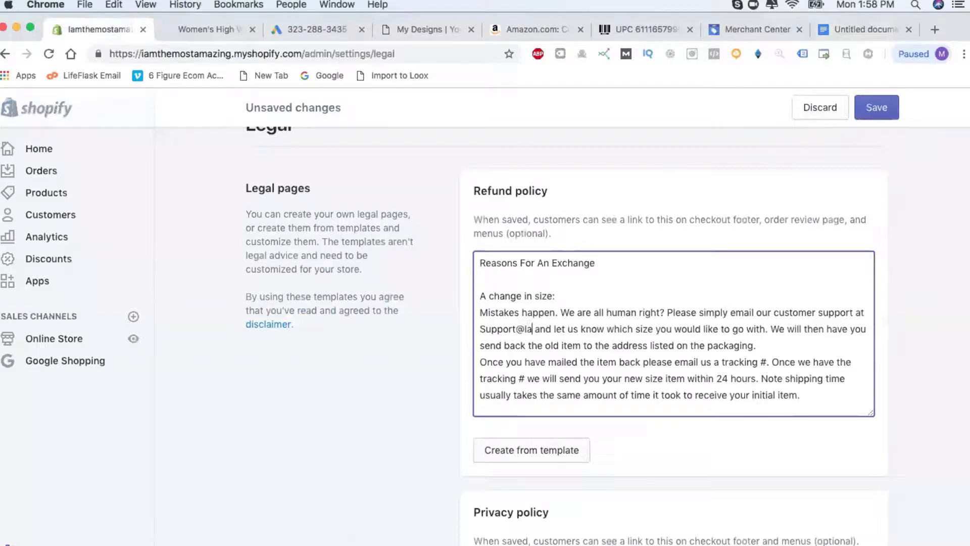
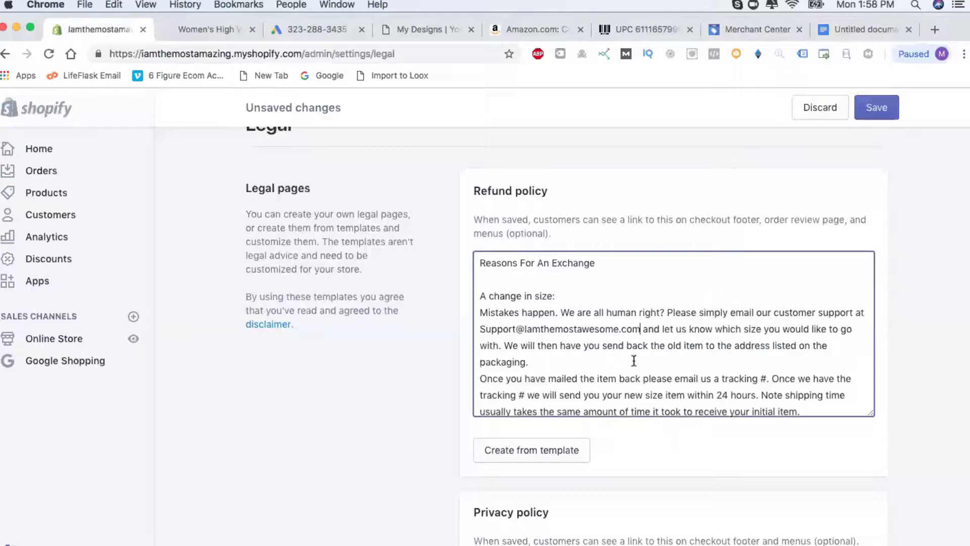
{"action": "scroll", "coordinate": [639, 358], "scroll_direction": "down", "scroll_amount": 3}
{"action": "scroll", "coordinate": [639, 358], "scroll_direction": "down", "scroll_amount": 8}
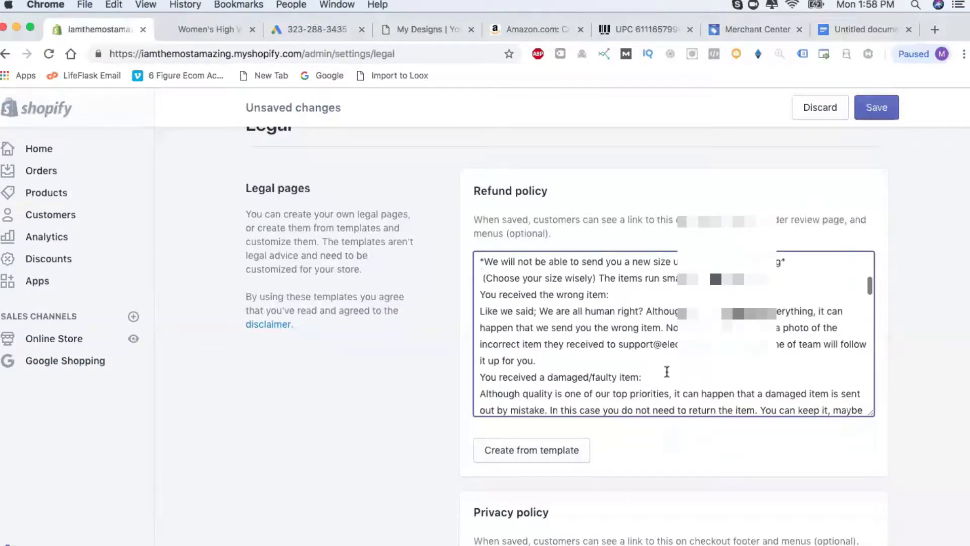
{"action": "scroll", "coordinate": [667, 372], "scroll_direction": "down", "scroll_amount": 6}
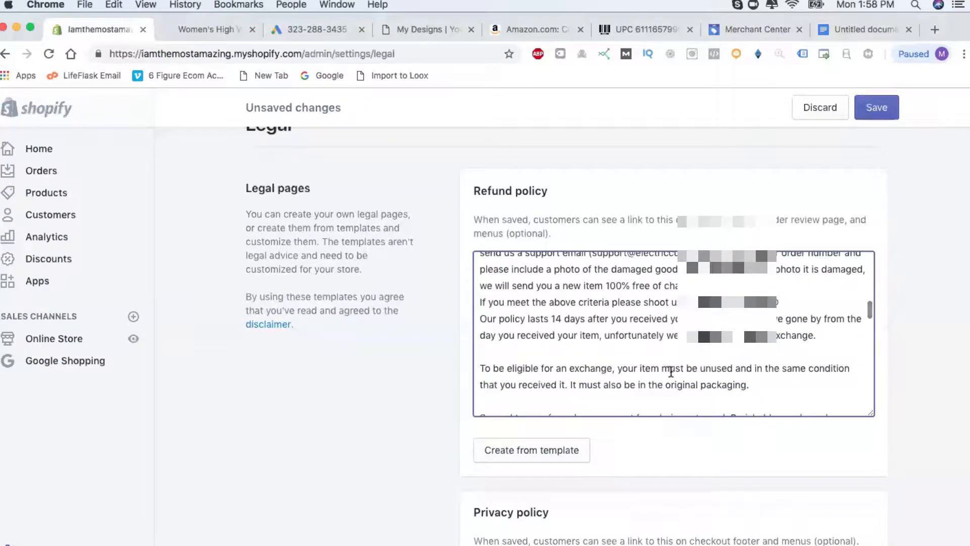
{"action": "scroll", "coordinate": [670, 372], "scroll_direction": "down", "scroll_amount": 10}
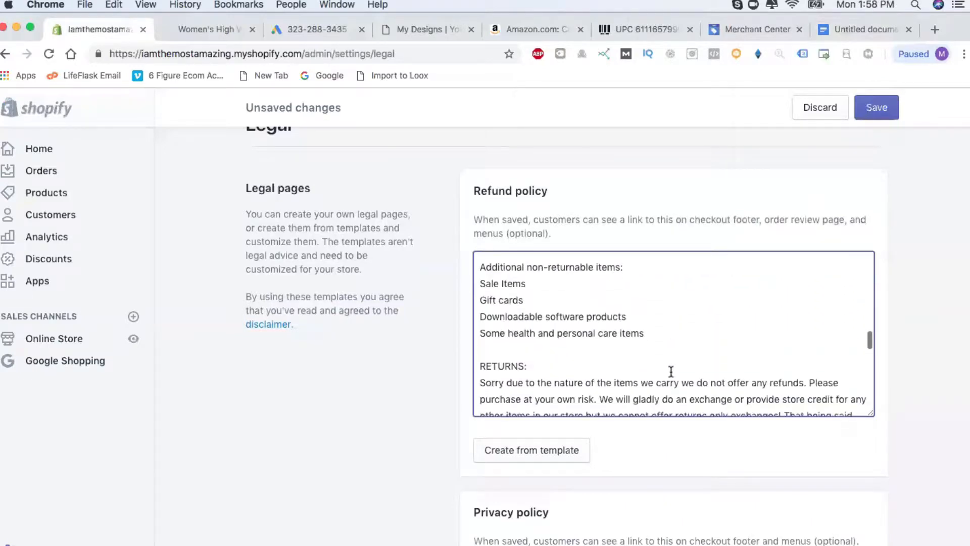
{"action": "scroll", "coordinate": [671, 372], "scroll_direction": "down", "scroll_amount": 10}
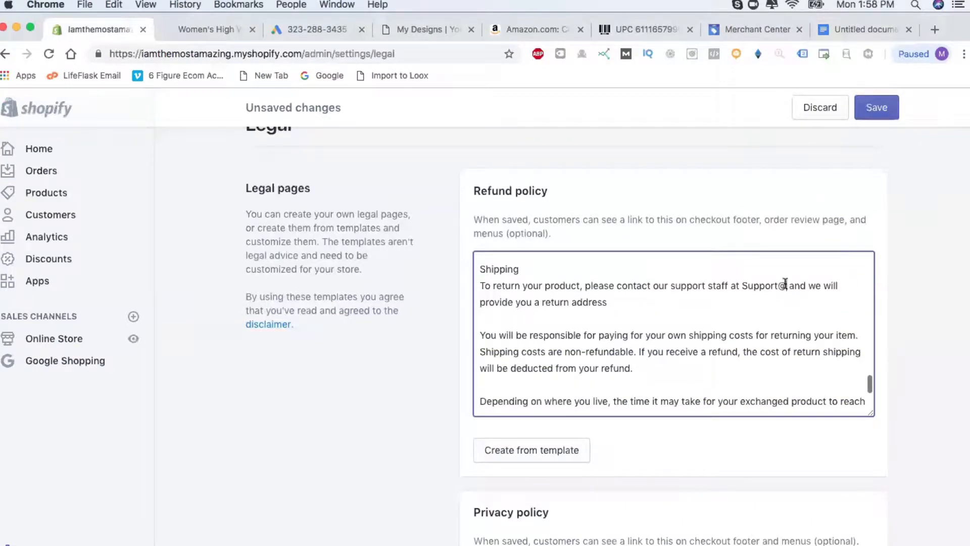
Complete the later 'Support@' address with the support e-mail domain, correcting the typos.
{"action": "left_click", "coordinate": [785, 285]}
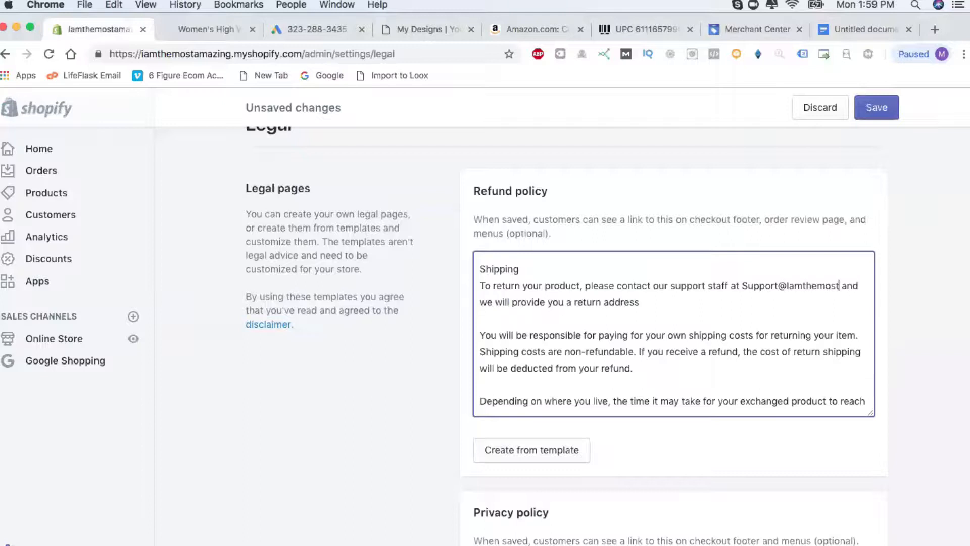
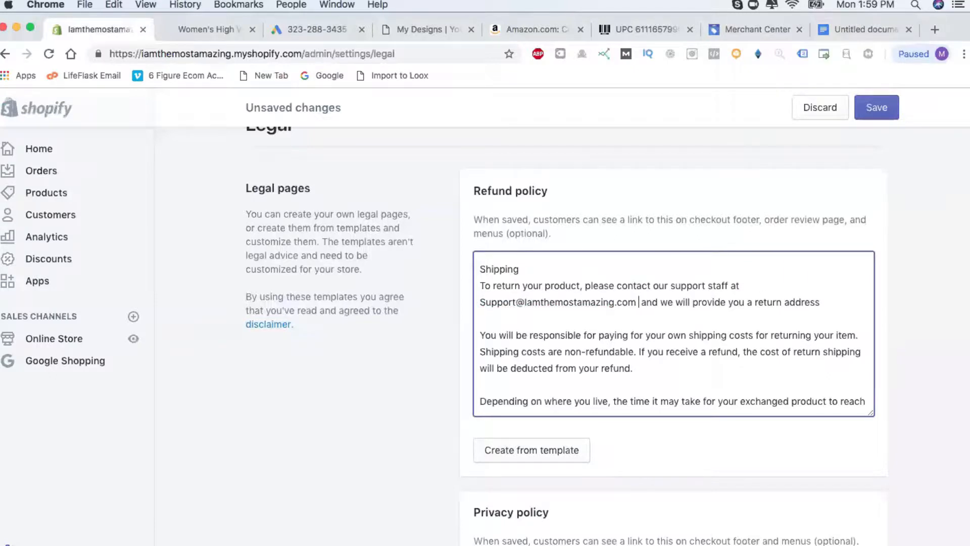
{"action": "scroll", "coordinate": [678, 362], "scroll_direction": "down", "scroll_amount": 3}
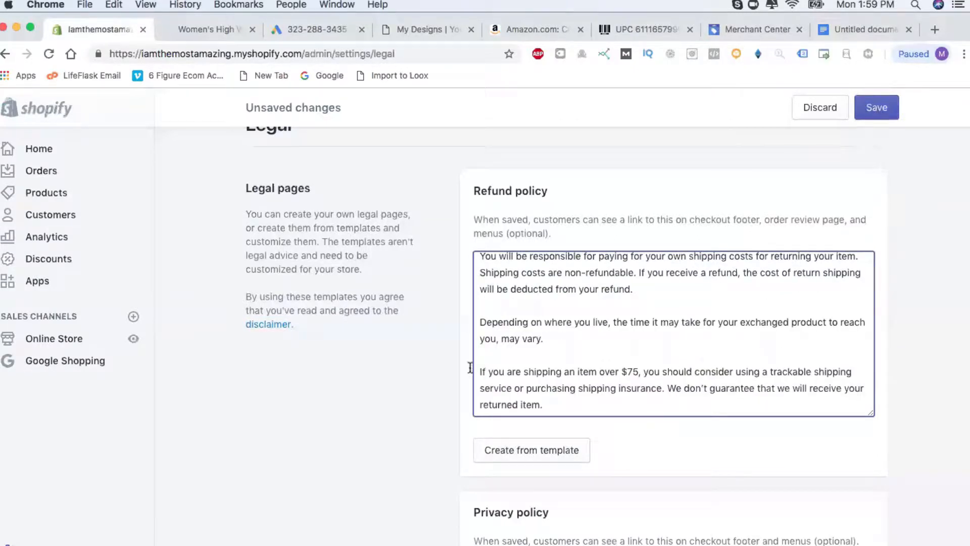
{"action": "scroll", "coordinate": [446, 368], "scroll_direction": "down", "scroll_amount": 5}
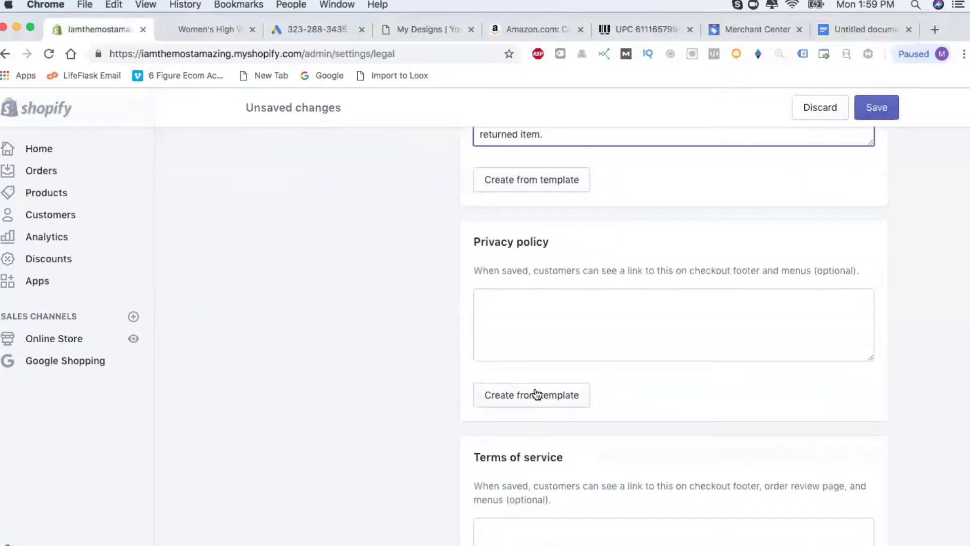
Fill the Privacy policy with Shopify's template text.
{"action": "left_click", "coordinate": [535, 393]}
{"action": "scroll", "coordinate": [453, 384], "scroll_direction": "up", "scroll_amount": 6}
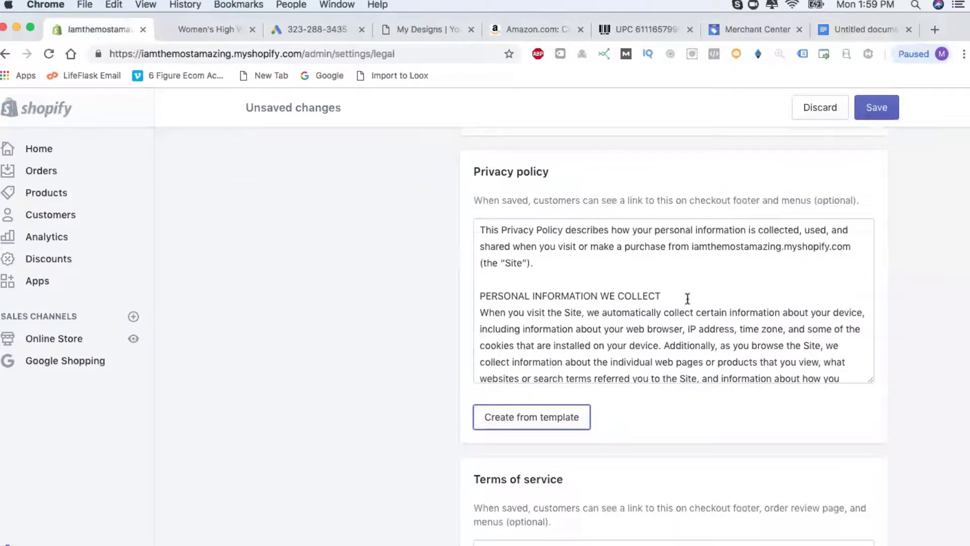
{"action": "scroll", "coordinate": [435, 417], "scroll_direction": "down", "scroll_amount": 5}
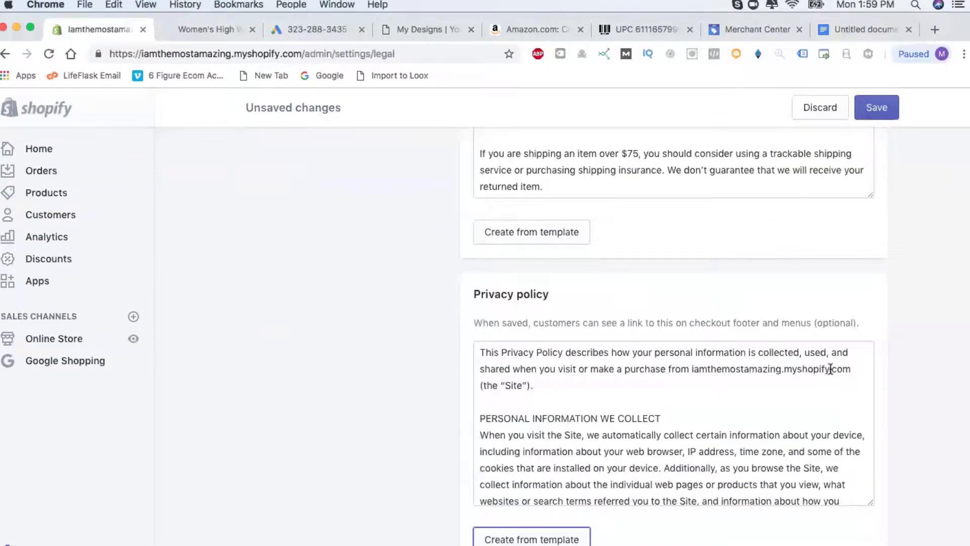
{"action": "scroll", "coordinate": [435, 422], "scroll_direction": "down", "scroll_amount": 3}
{"action": "scroll", "coordinate": [639, 342], "scroll_direction": "down", "scroll_amount": 15}
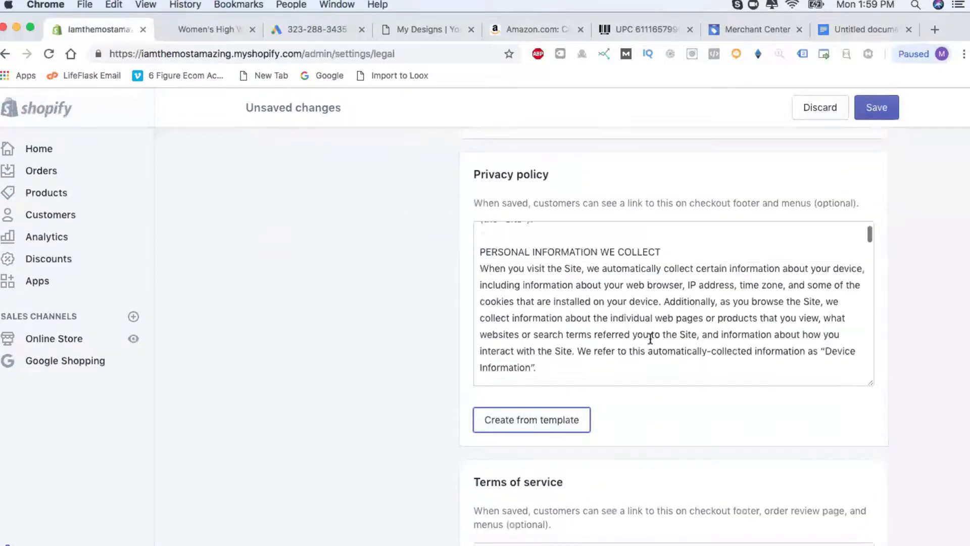
{"action": "scroll", "coordinate": [650, 339], "scroll_direction": "down", "scroll_amount": 5}
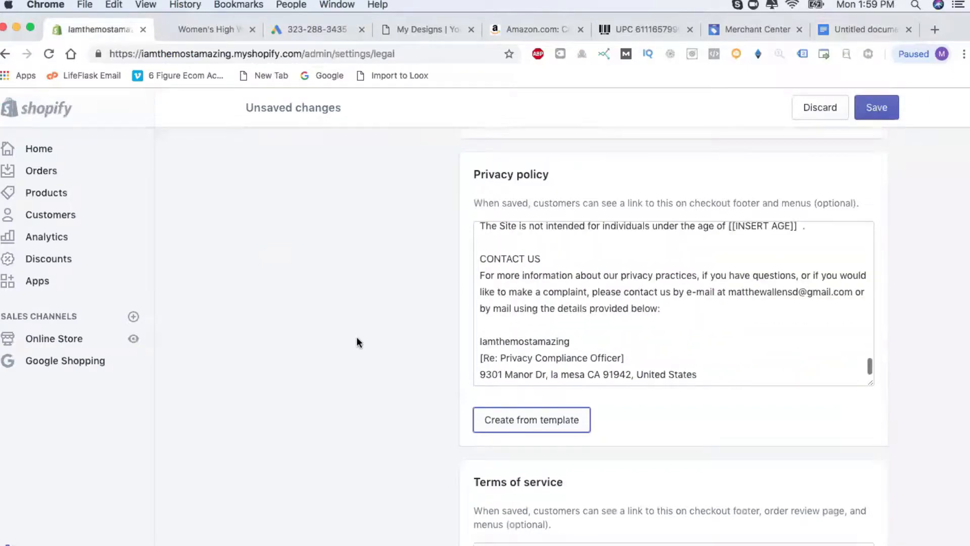
{"action": "scroll", "coordinate": [403, 354], "scroll_direction": "down", "scroll_amount": 4}
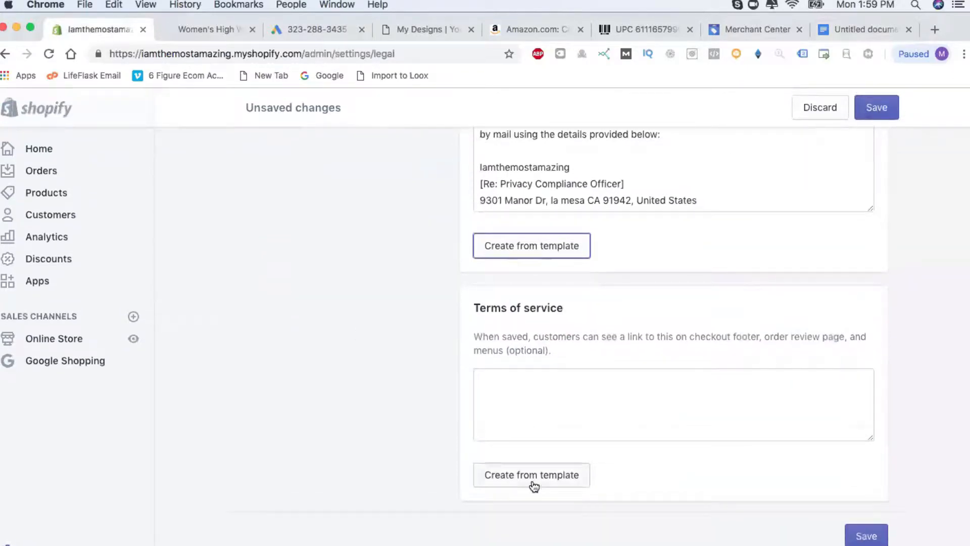
Fill the Terms of service from the template and save the legal policies.
{"action": "left_click", "coordinate": [534, 473]}
{"action": "scroll", "coordinate": [620, 454], "scroll_direction": "down", "scroll_amount": 1}
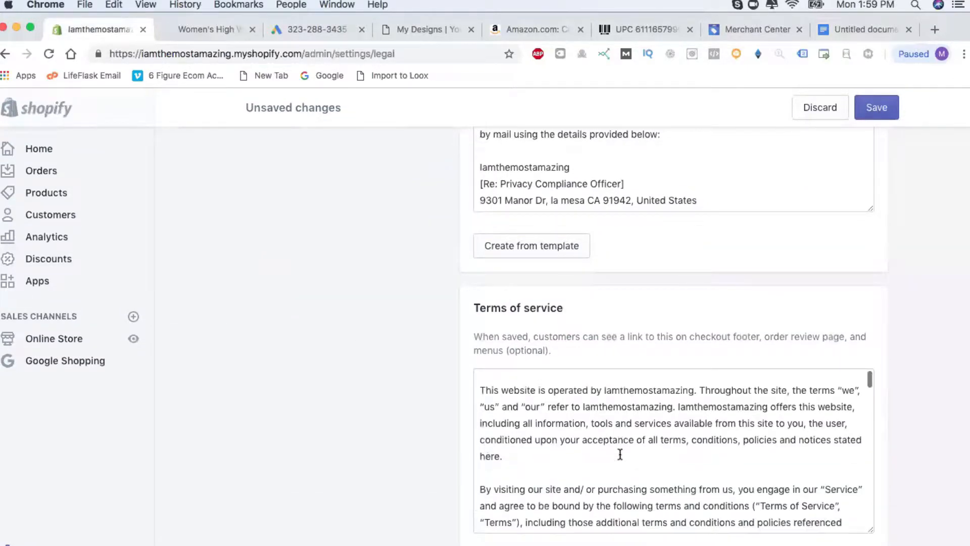
{"action": "left_click", "coordinate": [882, 109]}
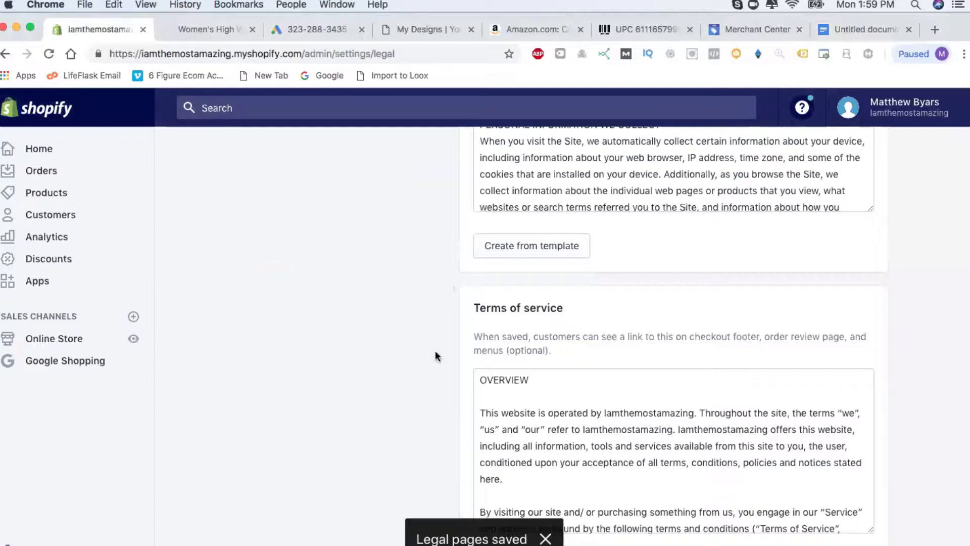
Add a new page titled 'Contact Us' under Online Store > Pages.
{"action": "left_click", "coordinate": [75, 343]}
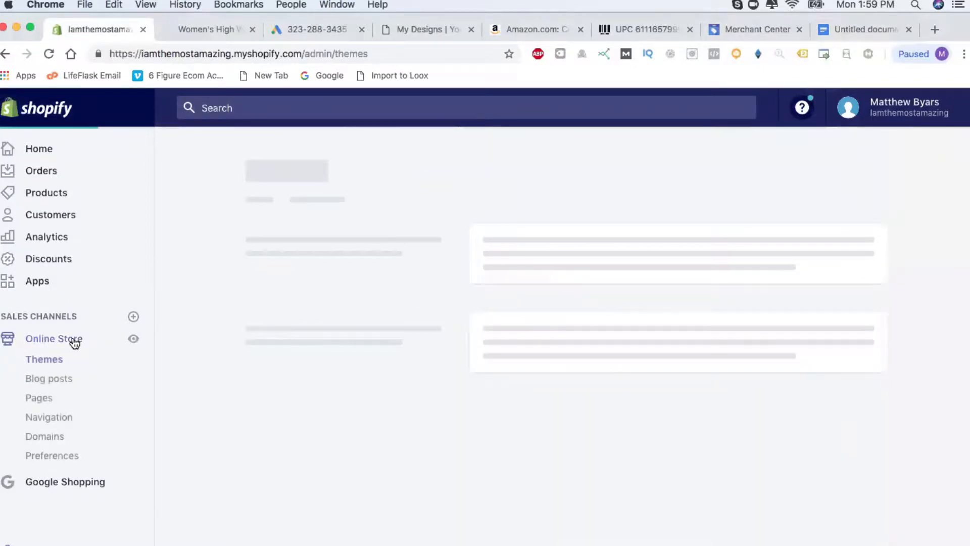
{"action": "left_click", "coordinate": [43, 400]}
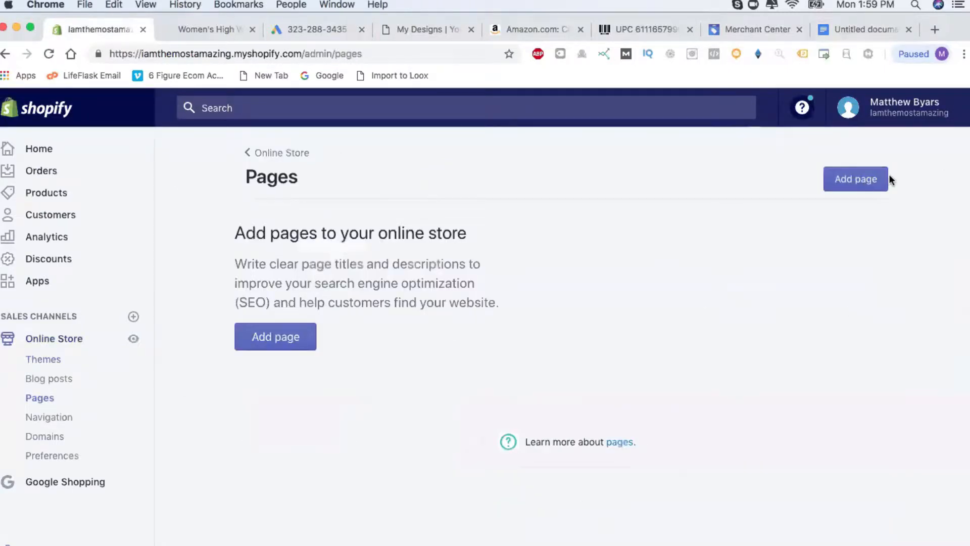
{"action": "left_click", "coordinate": [839, 190]}
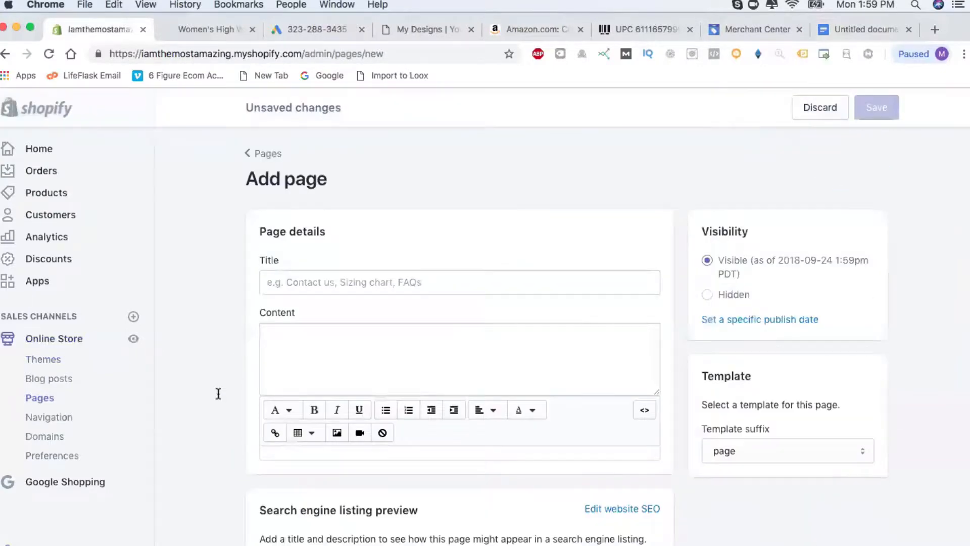
{"action": "scroll", "coordinate": [209, 387], "scroll_direction": "down", "scroll_amount": 2}
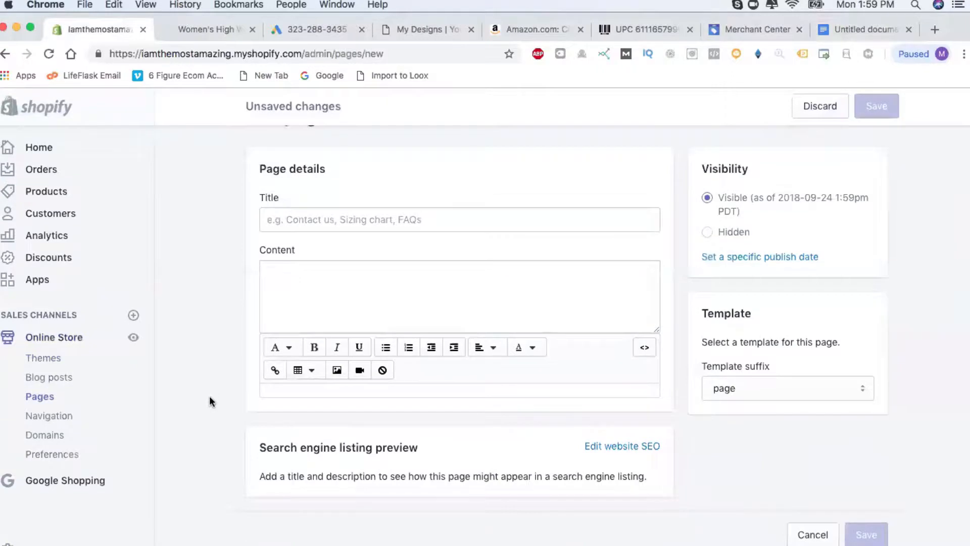
{"action": "scroll", "coordinate": [209, 396], "scroll_direction": "down", "scroll_amount": 3}
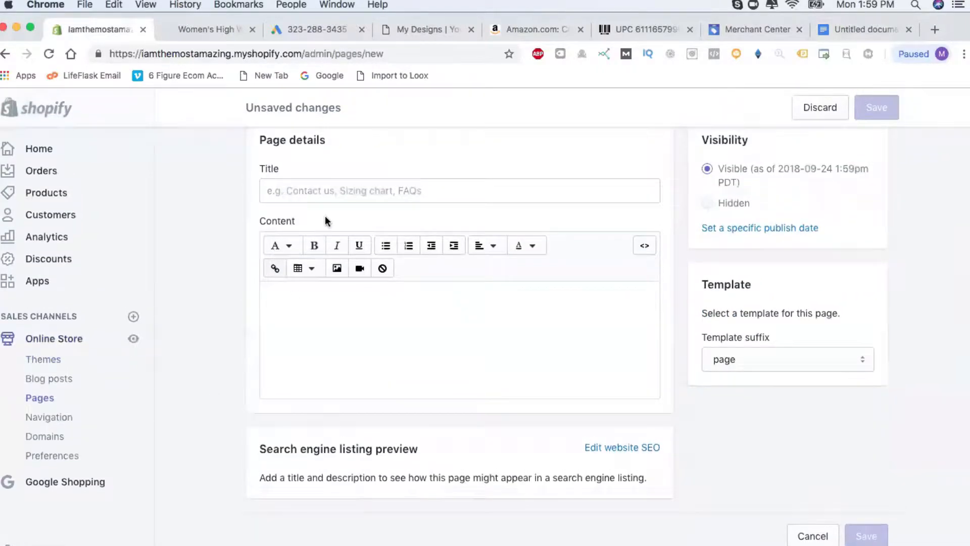
{"action": "left_click", "coordinate": [359, 186]}
{"action": "type", "text": "Con"}
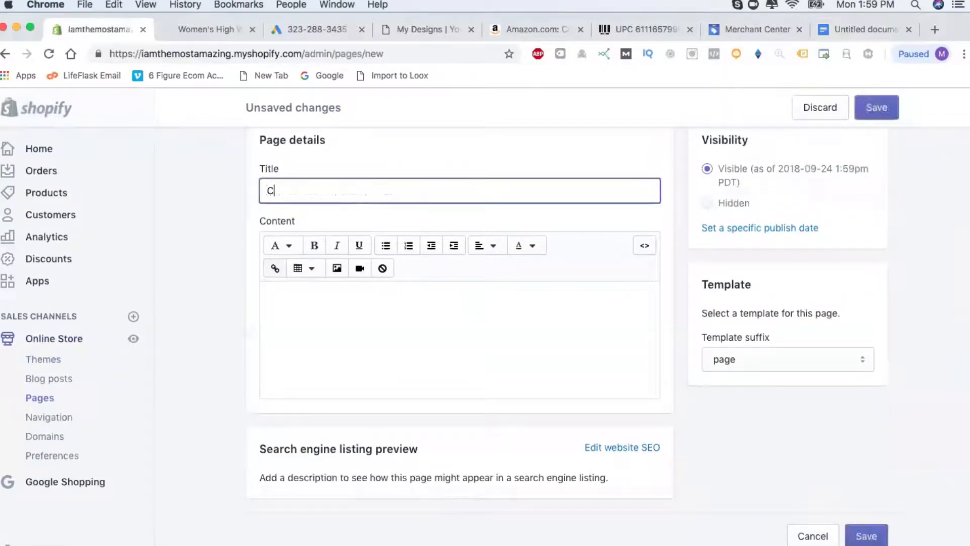
{"action": "key", "text": "BackSpace"}
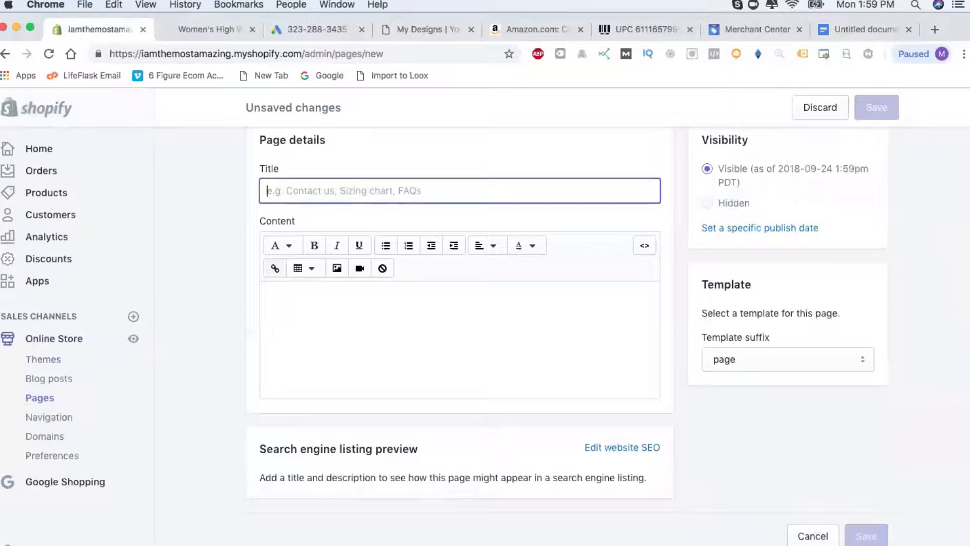
{"action": "type", "text": "Contac"}
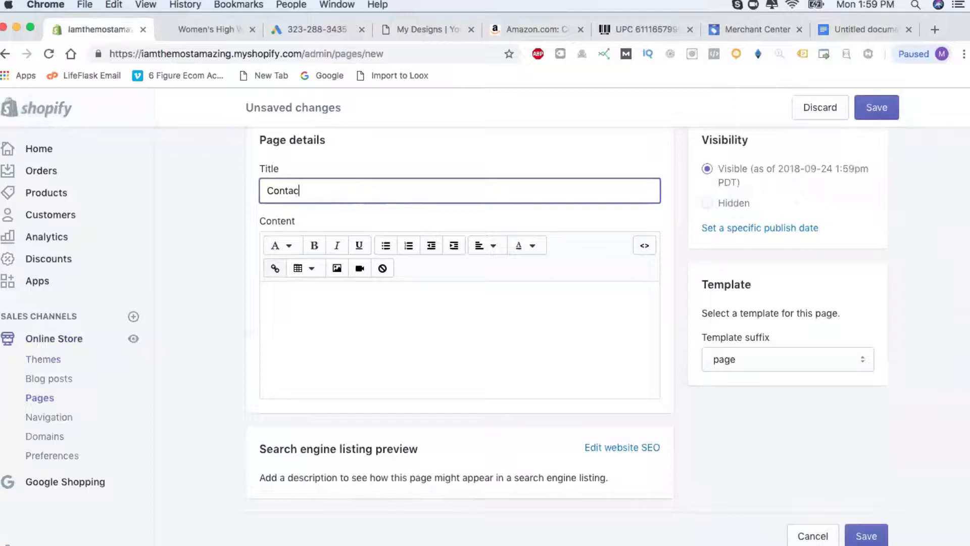
{"action": "type", "text": "t Us"}
Set the Contact Us content area to normal paragraph text.
{"action": "left_click", "coordinate": [347, 300]}
{"action": "left_click", "coordinate": [419, 324]}
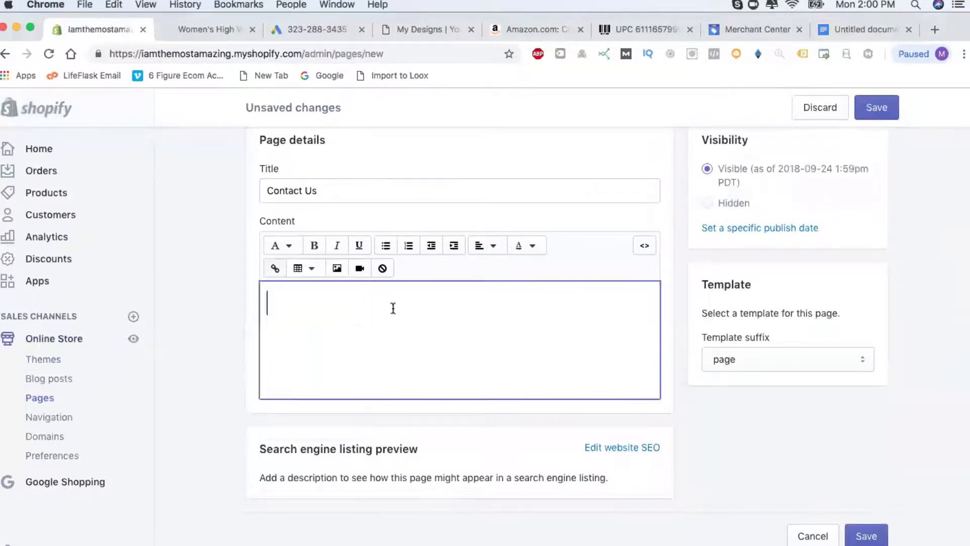
{"action": "left_click", "coordinate": [281, 245]}
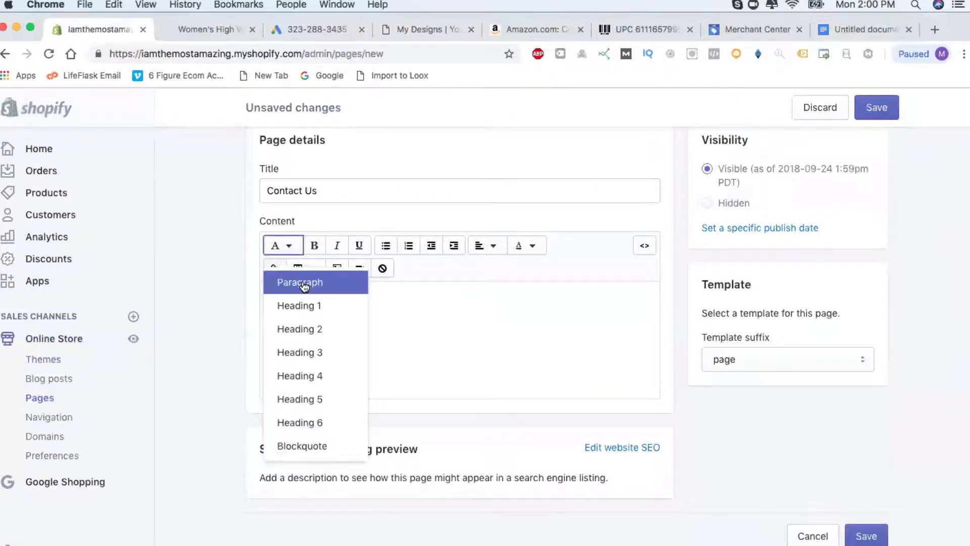
{"action": "left_click", "coordinate": [298, 283]}
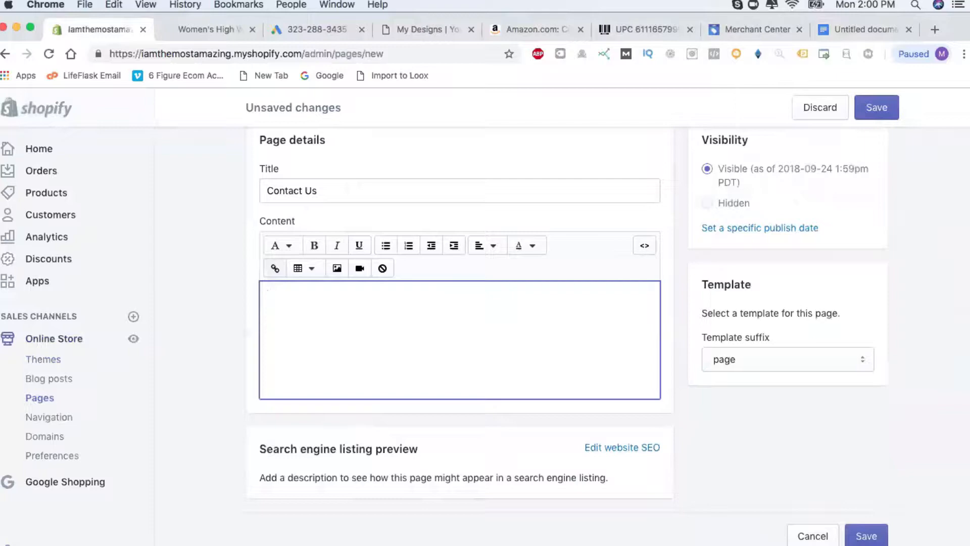
{"action": "key", "text": "super+Tab"}
{"action": "key", "text": "super+Tab"}
{"action": "left_click", "coordinate": [864, 29]}
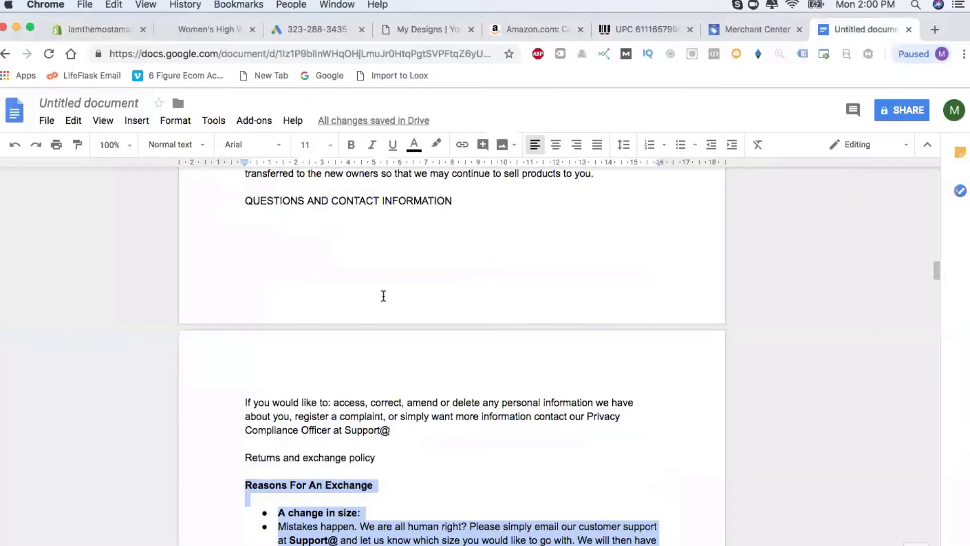
Copy the Toll Free, Email us and Mailing Address lines from the doc's Contact Us section.
{"action": "left_click", "coordinate": [217, 358]}
{"action": "scroll", "coordinate": [416, 485], "scroll_direction": "down", "scroll_amount": 15}
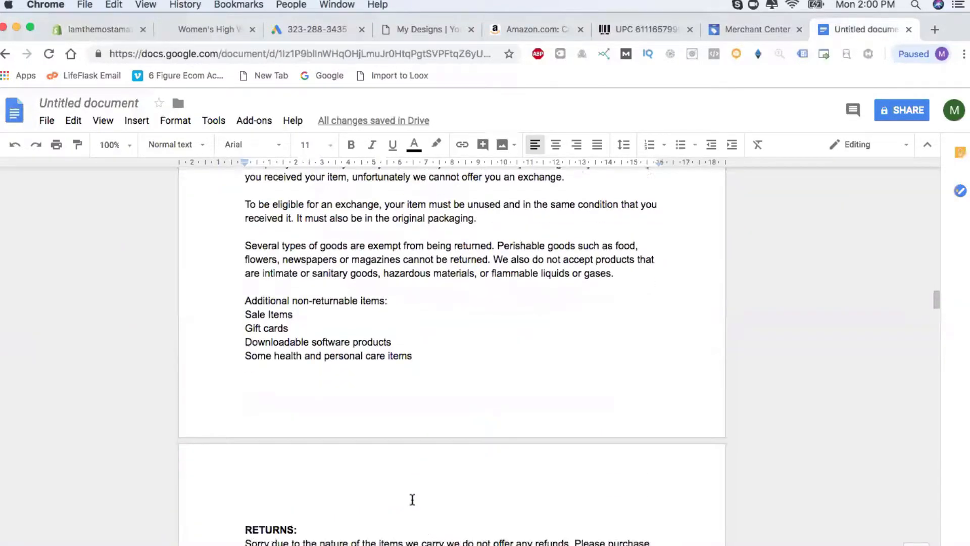
{"action": "scroll", "coordinate": [412, 500], "scroll_direction": "up", "scroll_amount": 20}
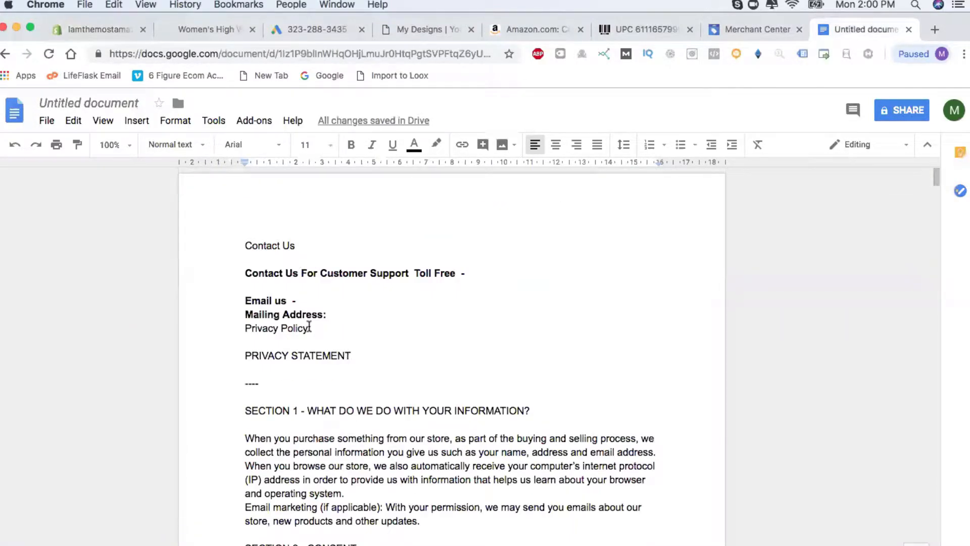
{"action": "left_click_drag", "start_coordinate": [327, 314], "coordinate": [241, 254]}
{"action": "key", "text": "super+c"}
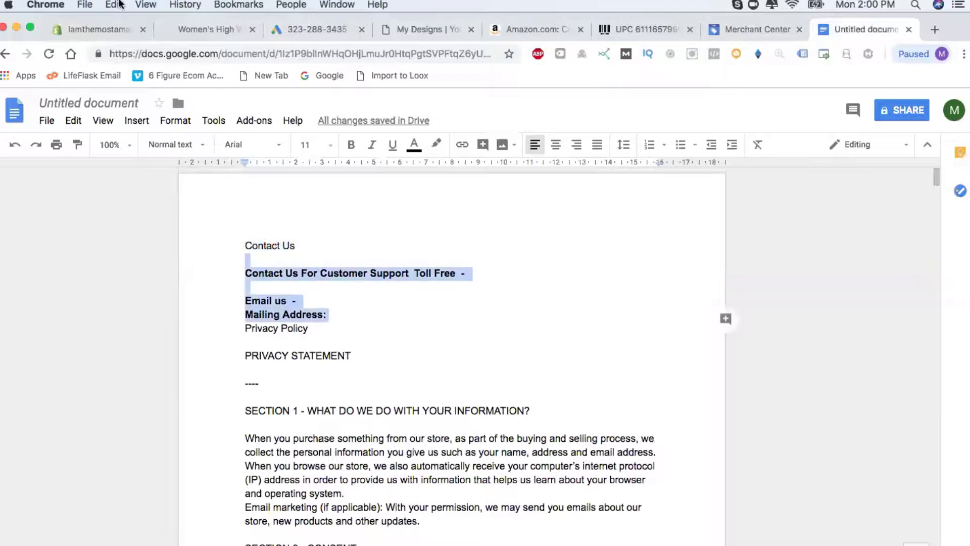
Paste the contact lines into the page content and complete the toll-free phone number.
{"action": "left_click", "coordinate": [86, 26]}
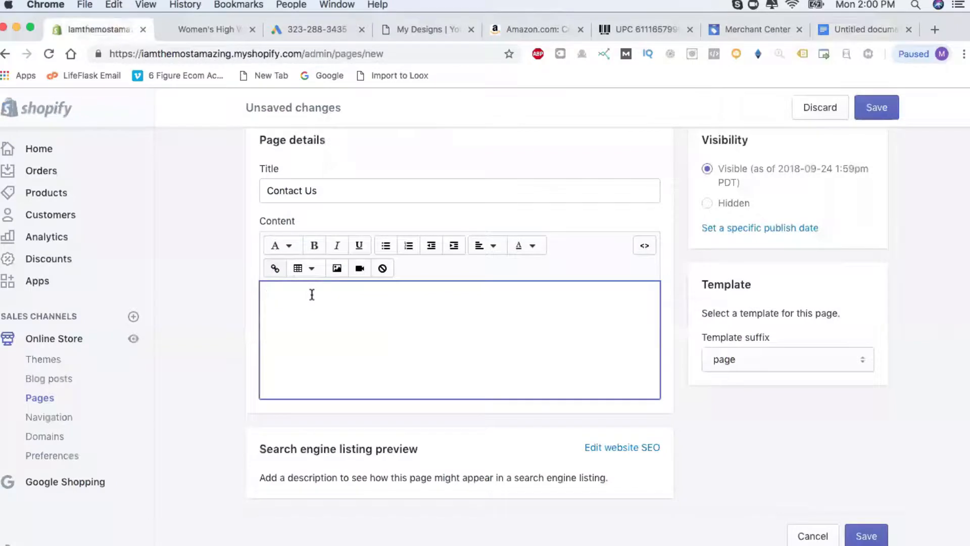
{"action": "key", "text": "super+v"}
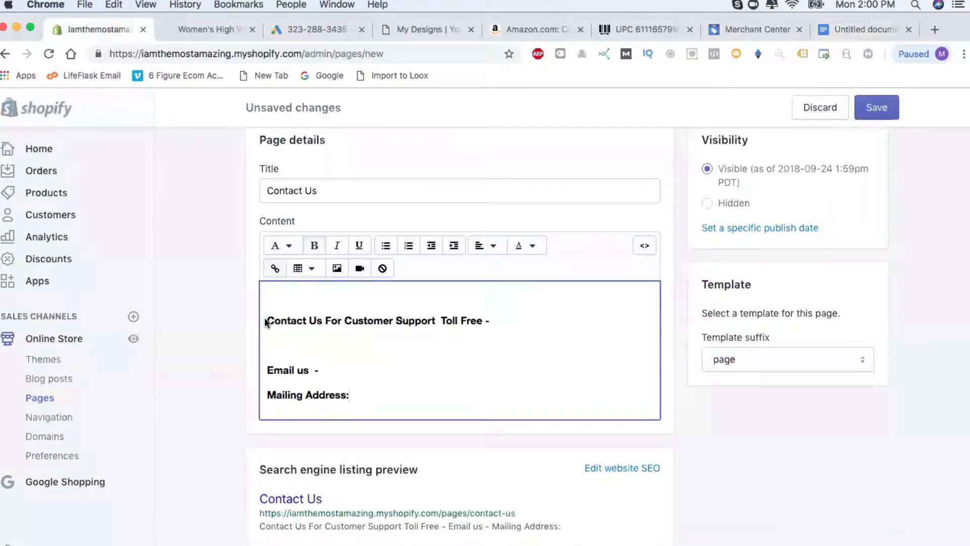
{"action": "key", "text": "BackSpace"}
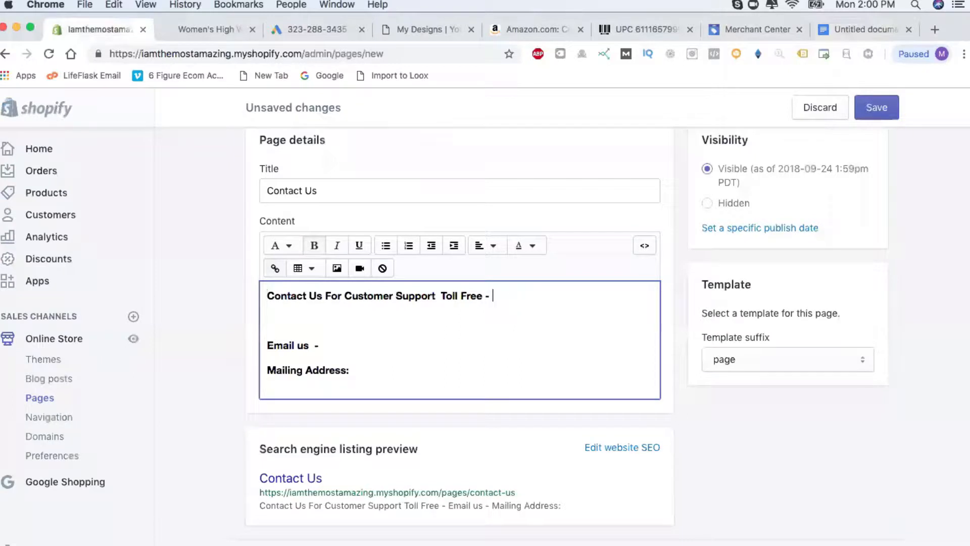
{"action": "type", "text": "000"}
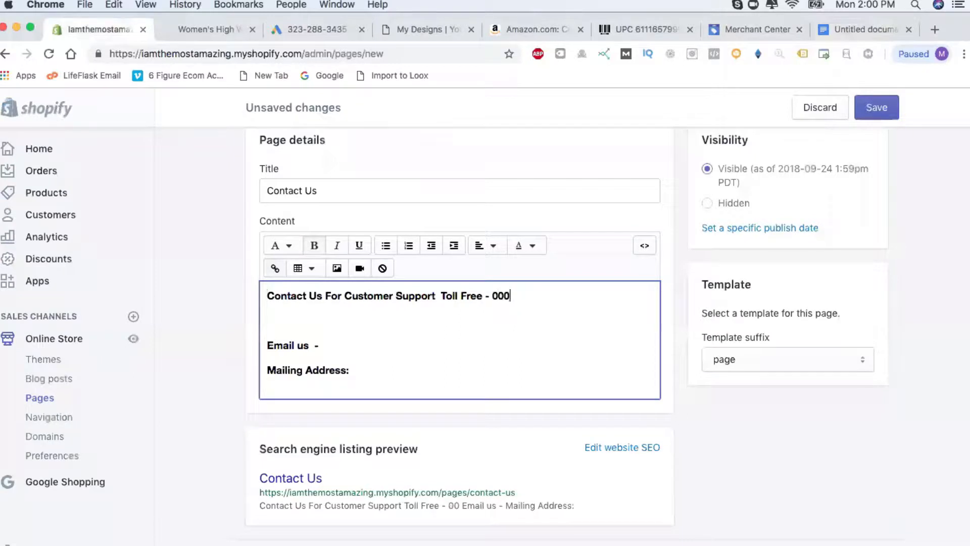
{"action": "type", "text": "-333-"}
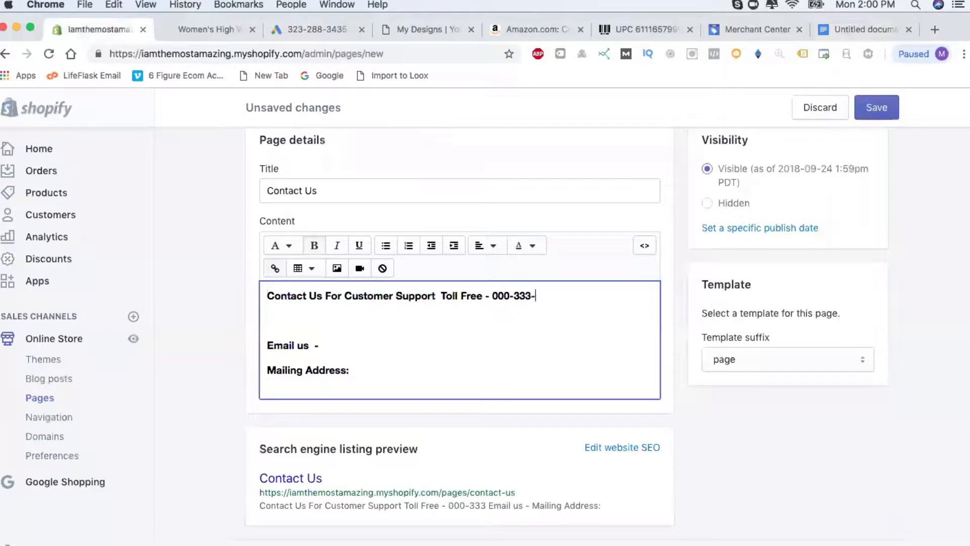
{"action": "type", "text": "4444"}
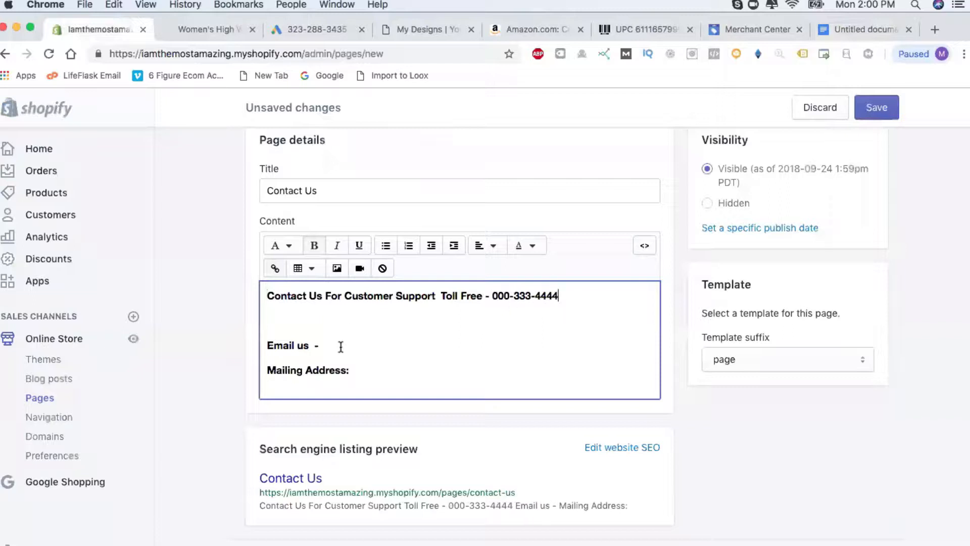
Add the store's e-mail after 'Email us -' and its street address after 'Mailing Address:'.
{"action": "left_click", "coordinate": [341, 346]}
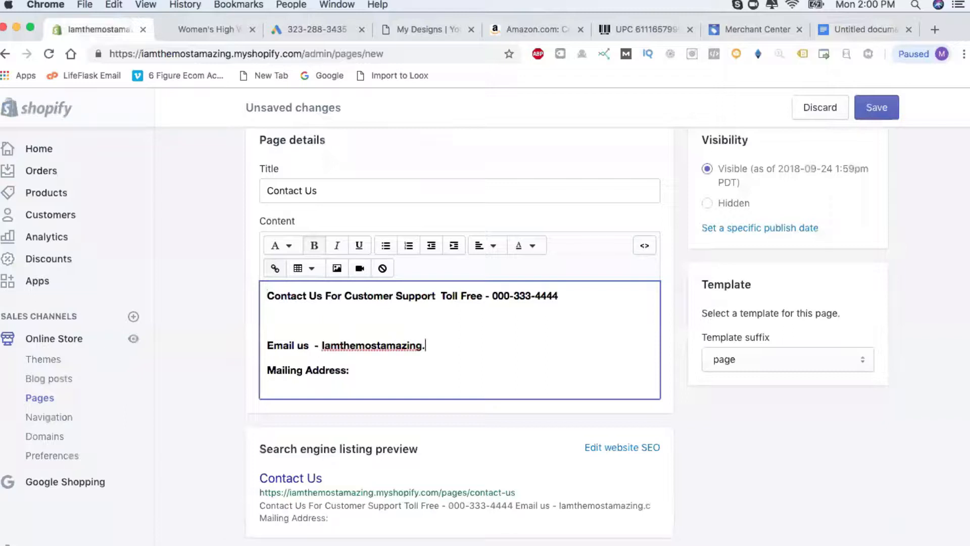
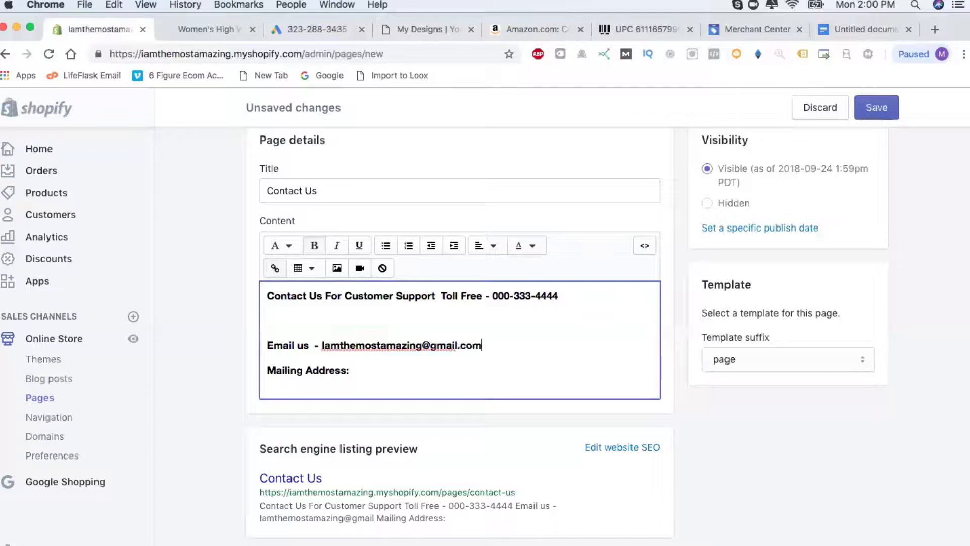
{"action": "left_click", "coordinate": [375, 372]}
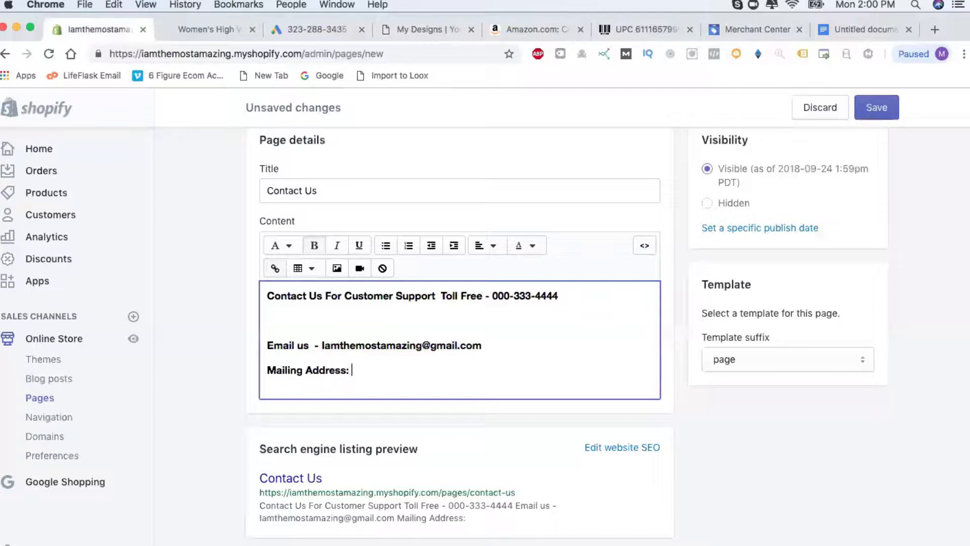
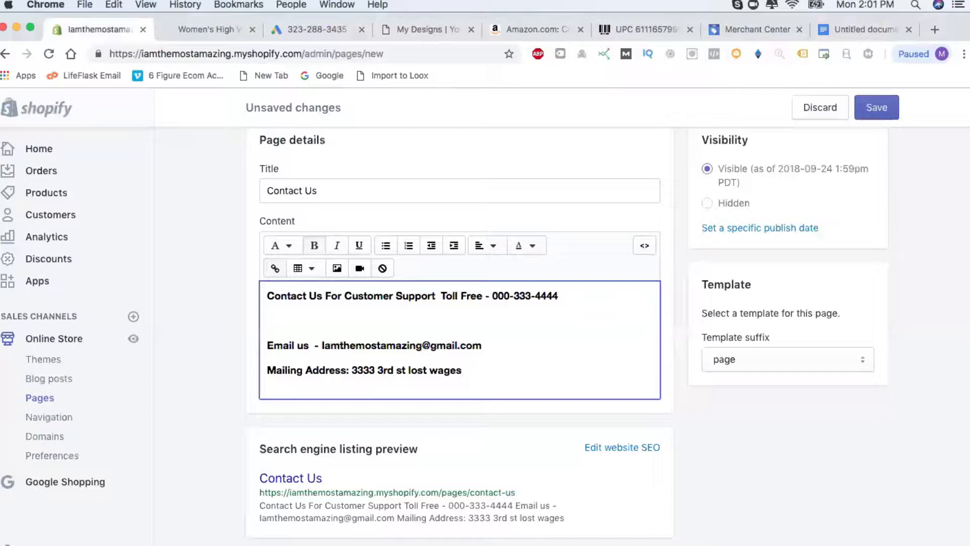
Save the Contact Us page and return to the Pages list.
{"action": "left_click", "coordinate": [879, 105]}
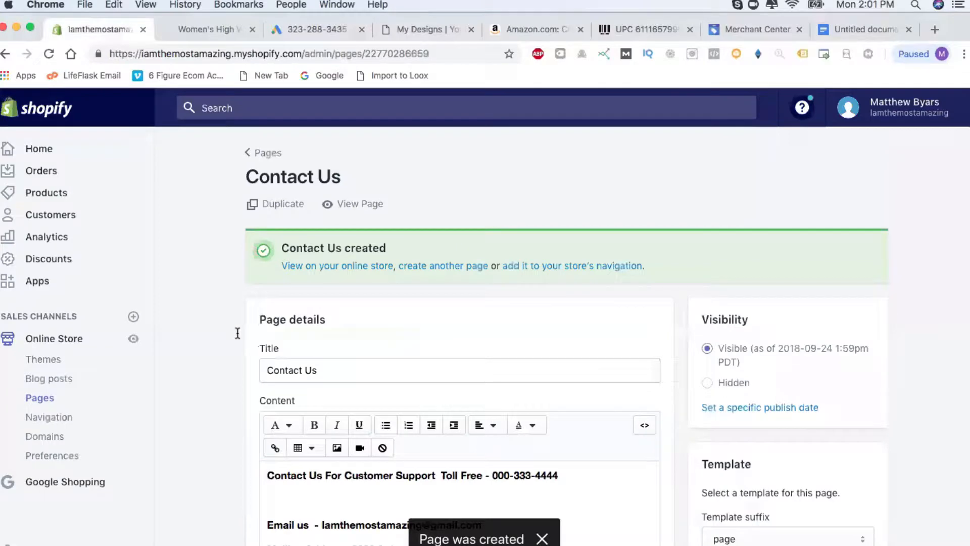
{"action": "scroll", "coordinate": [220, 349], "scroll_direction": "down", "scroll_amount": 5}
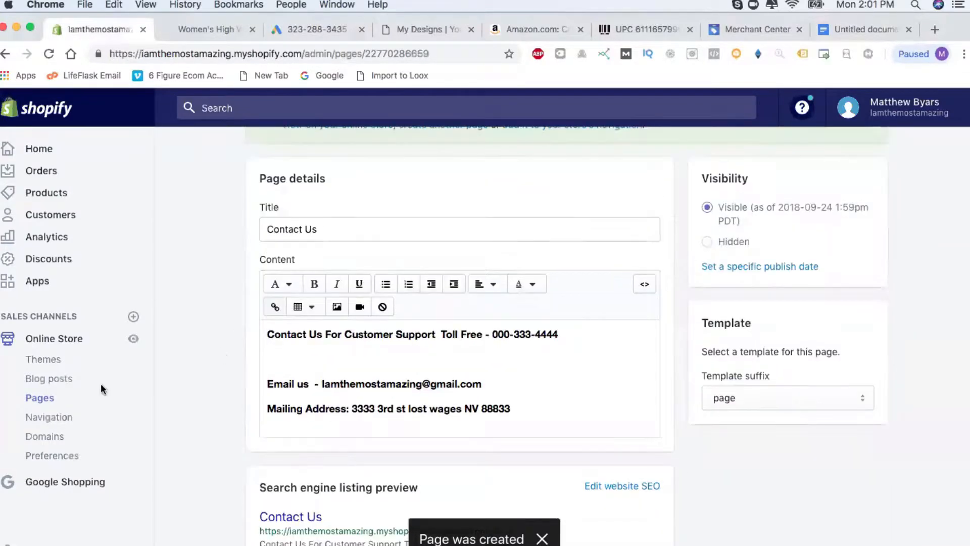
{"action": "scroll", "coordinate": [190, 346], "scroll_direction": "up", "scroll_amount": 3}
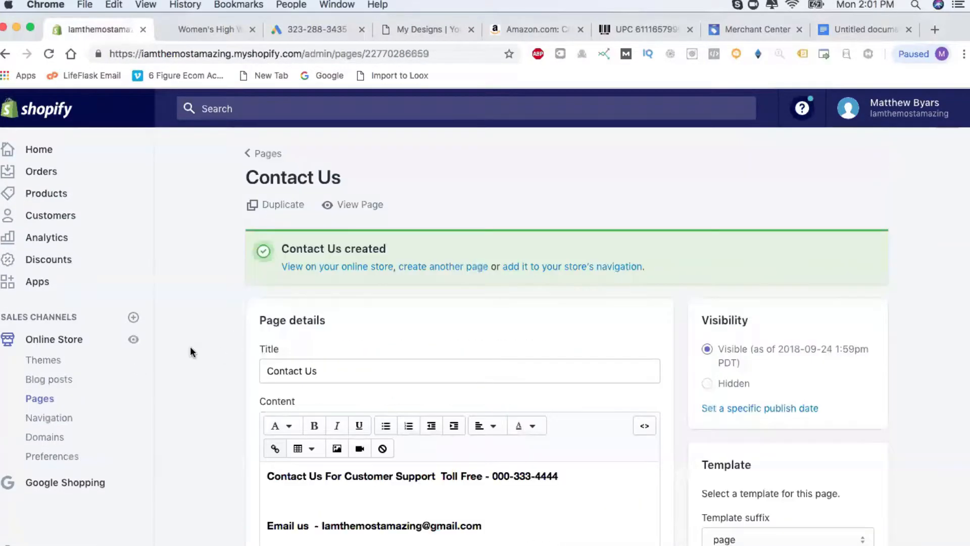
{"action": "scroll", "coordinate": [190, 347], "scroll_direction": "down", "scroll_amount": 1}
{"action": "scroll", "coordinate": [190, 347], "scroll_direction": "up", "scroll_amount": 1}
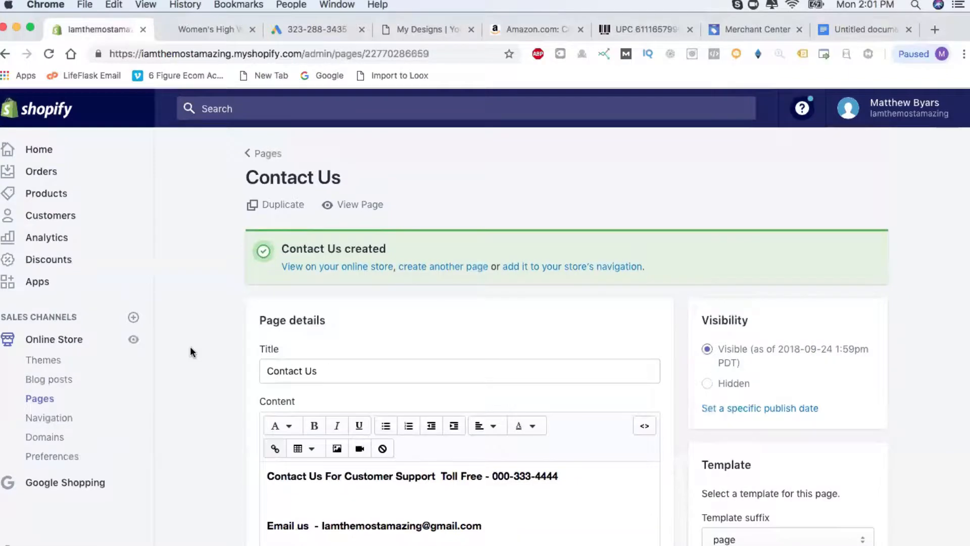
{"action": "left_click", "coordinate": [267, 153]}
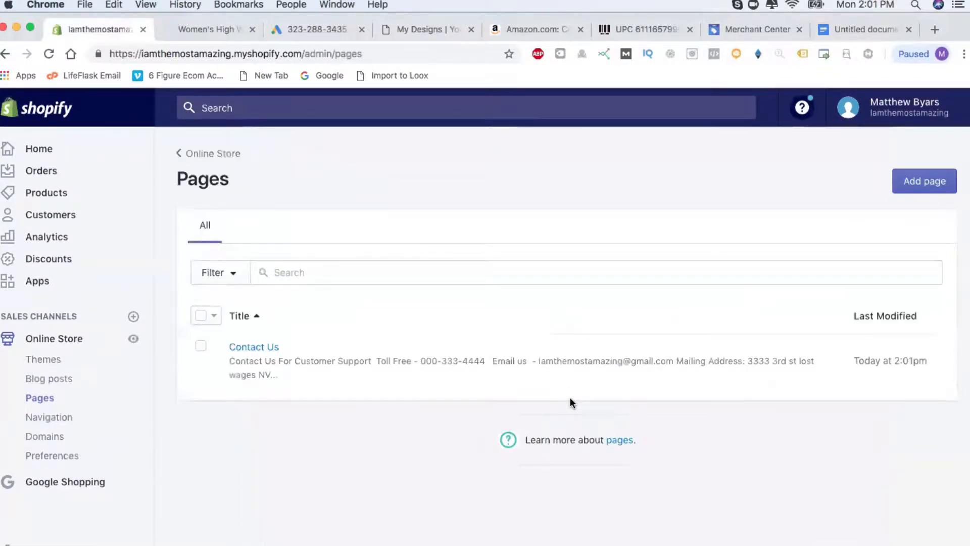
Open a blank Add page form with the caret in the Title field.
{"action": "left_click", "coordinate": [381, 274]}
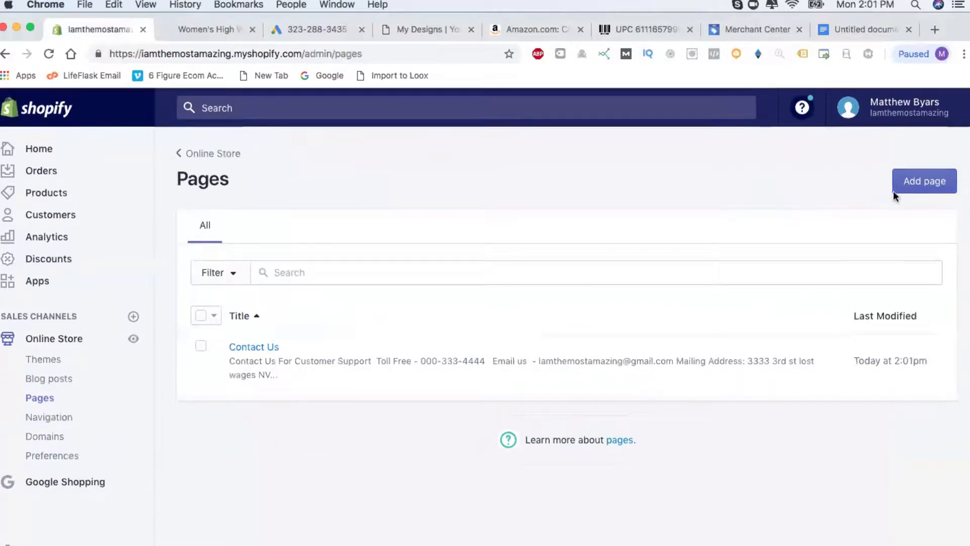
{"action": "left_click", "coordinate": [935, 190]}
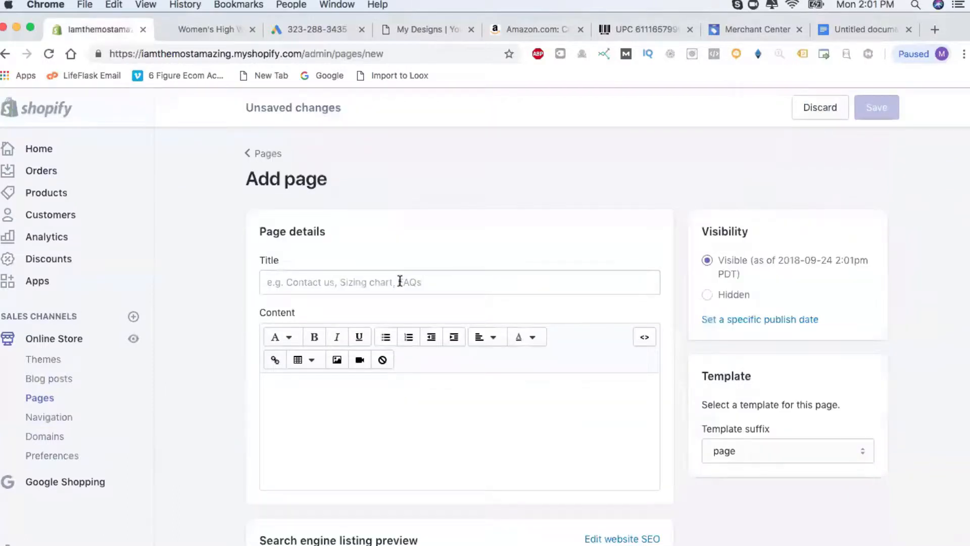
{"action": "left_click", "coordinate": [400, 281]}
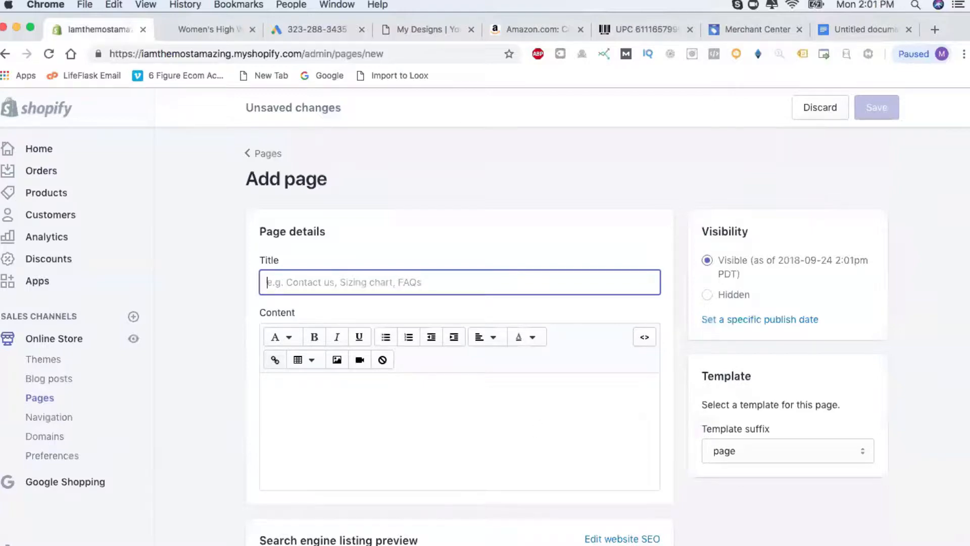
{"action": "key", "text": "super+Tab"}
{"action": "key", "text": "super+Tab"}
Copy the policy drafts' text from PRIVACY STATEMENT to the end of the privacy policy, then return to Shopify.
{"action": "left_click", "coordinate": [857, 33]}
{"action": "left_click", "coordinate": [418, 316]}
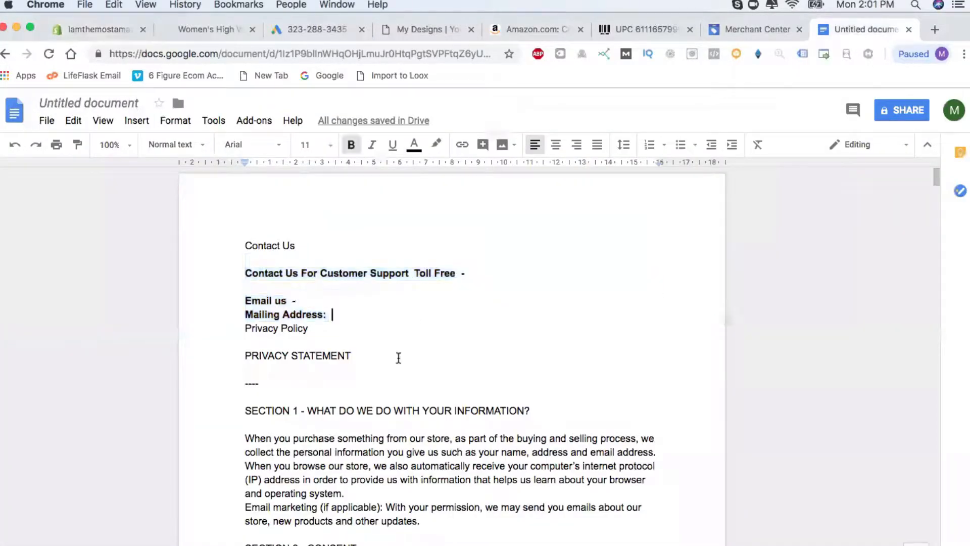
{"action": "scroll", "coordinate": [329, 360], "scroll_direction": "down", "scroll_amount": 3}
{"action": "scroll", "coordinate": [330, 359], "scroll_direction": "up", "scroll_amount": 1}
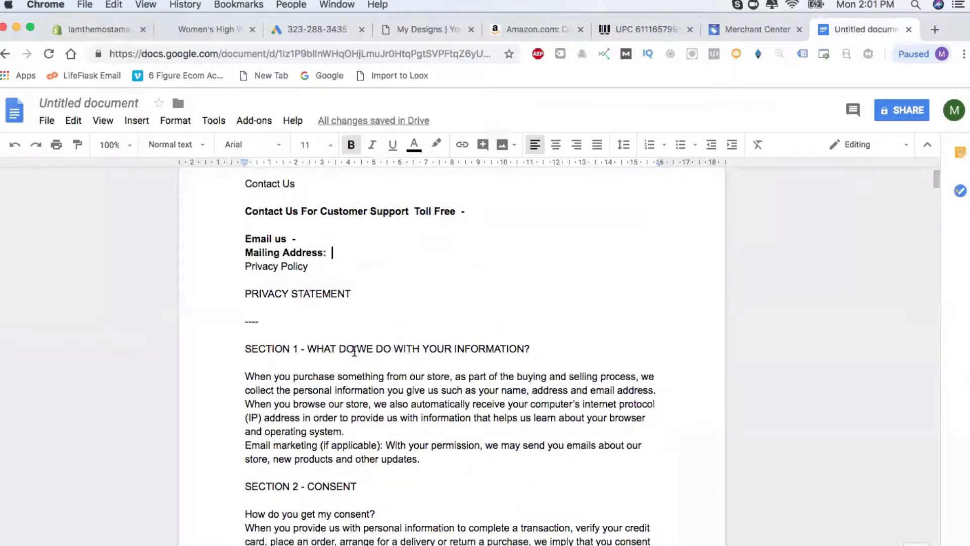
{"action": "scroll", "coordinate": [416, 406], "scroll_direction": "down", "scroll_amount": 3}
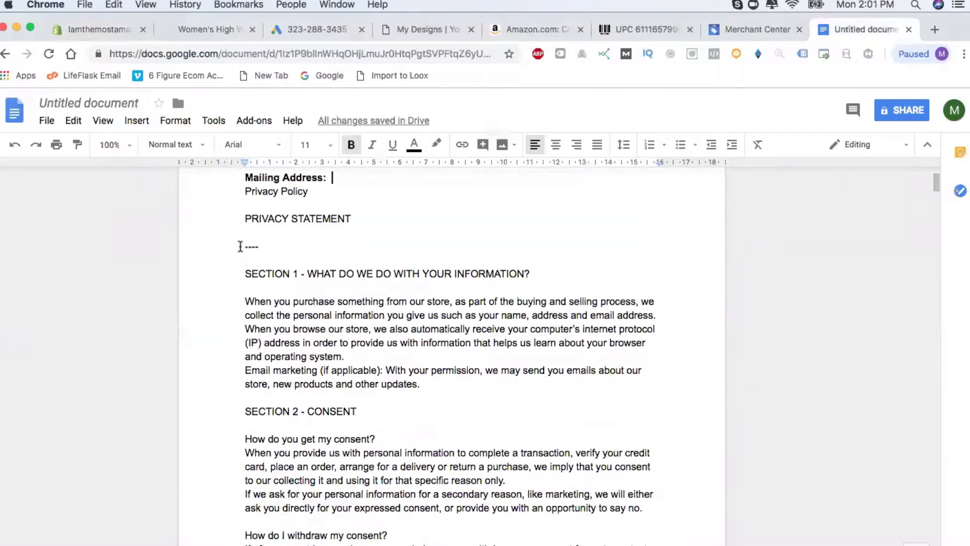
{"action": "left_click_drag", "start_coordinate": [244, 218], "coordinate": [428, 484]}
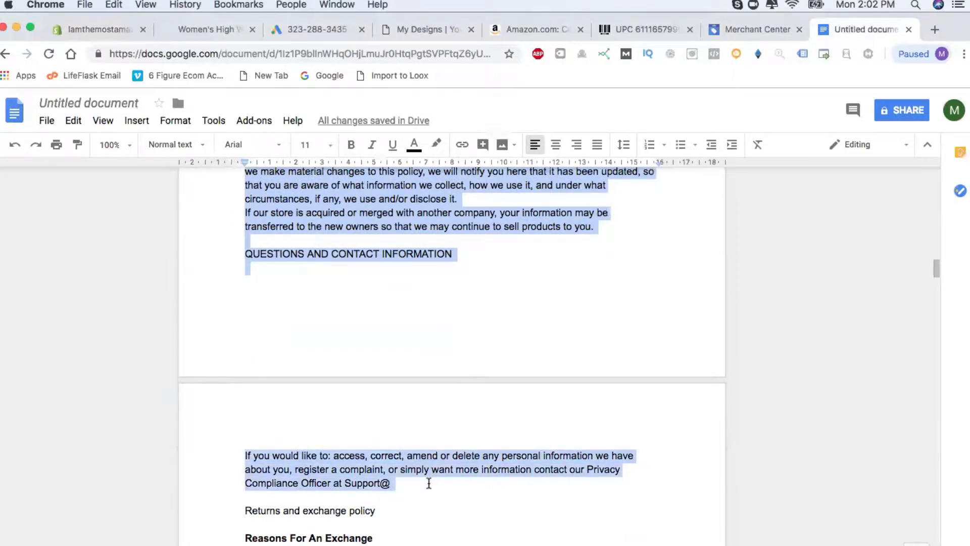
{"action": "left_click", "coordinate": [102, 29]}
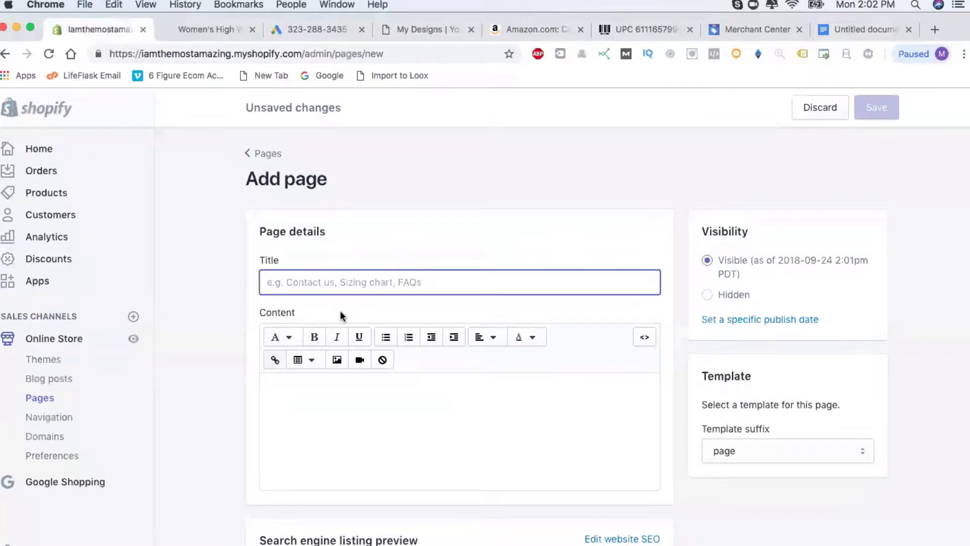
Paste the Privacy Statement text into the new page's content area.
{"action": "left_click", "coordinate": [282, 411]}
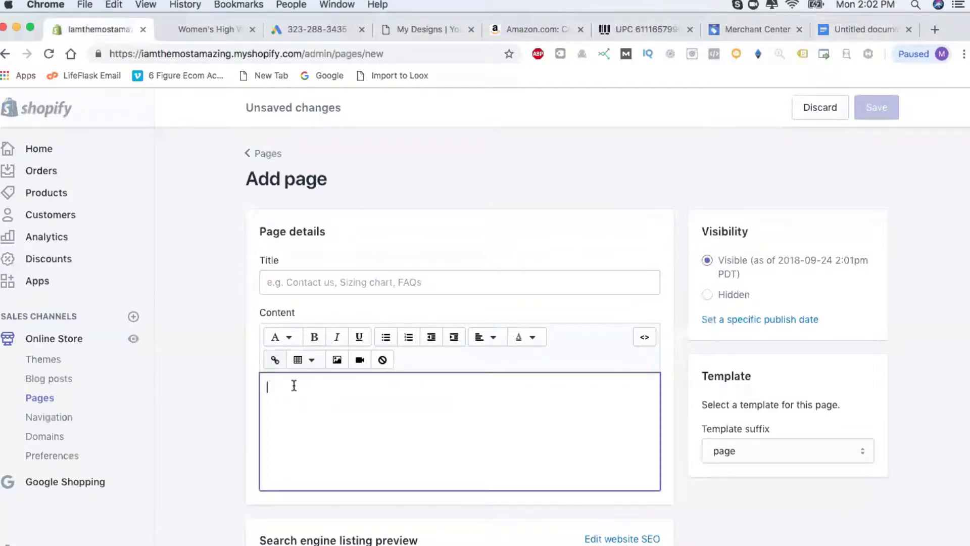
{"action": "key", "text": "super+v"}
{"action": "scroll", "coordinate": [353, 419], "scroll_direction": "up", "scroll_amount": 3}
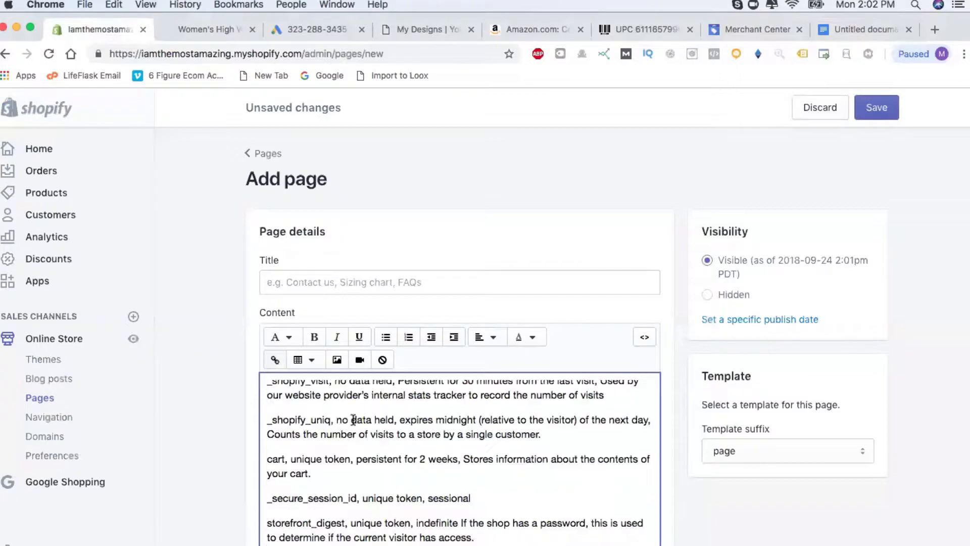
{"action": "scroll", "coordinate": [202, 434], "scroll_direction": "down", "scroll_amount": 5}
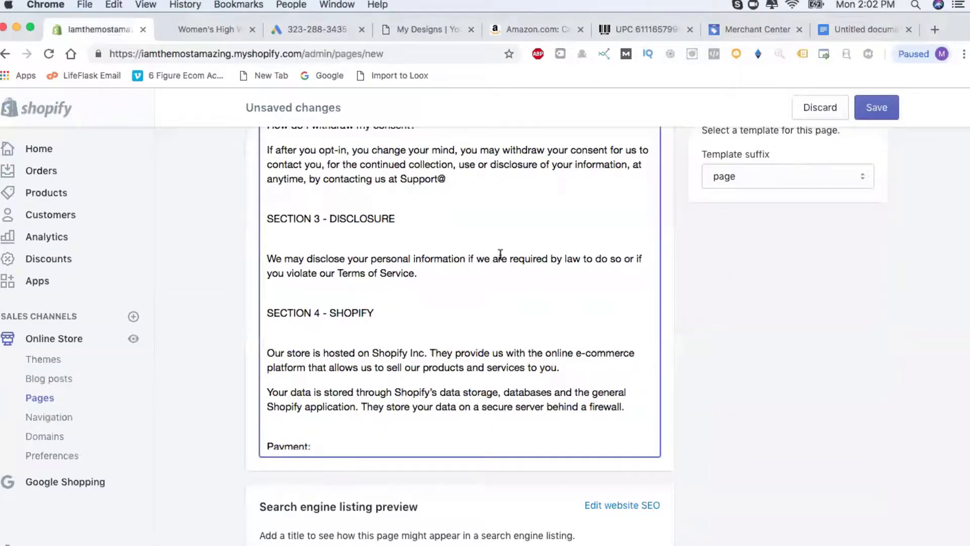
{"action": "scroll", "coordinate": [443, 293], "scroll_direction": "down", "scroll_amount": 8}
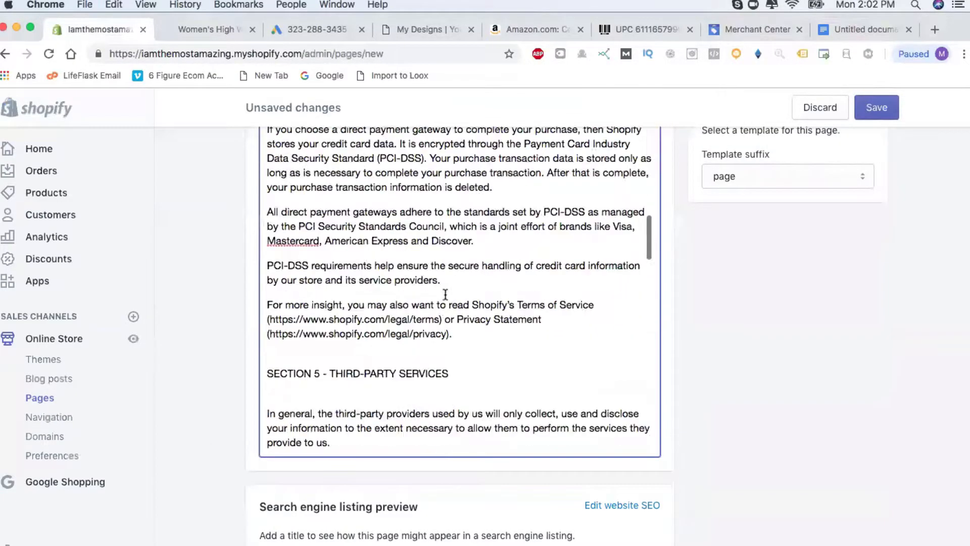
{"action": "scroll", "coordinate": [445, 294], "scroll_direction": "down", "scroll_amount": 10}
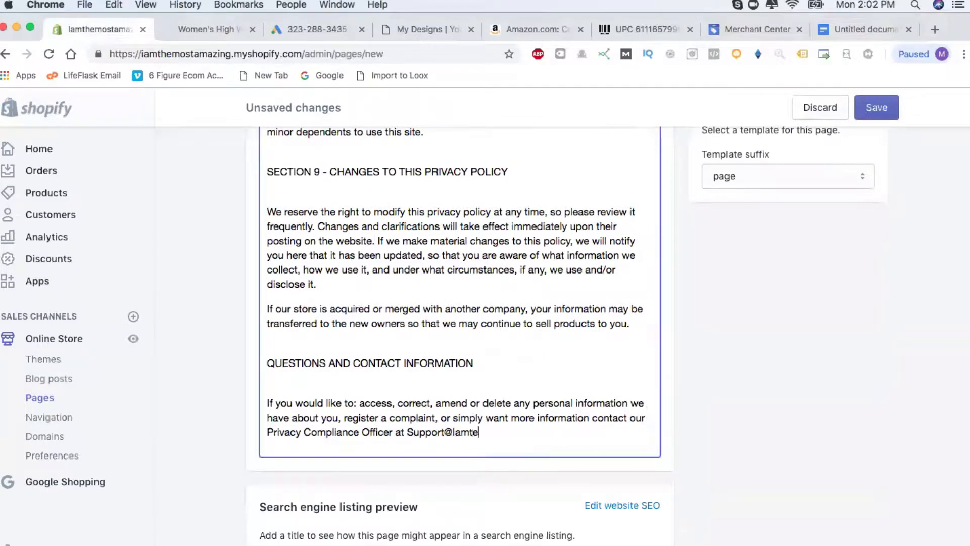
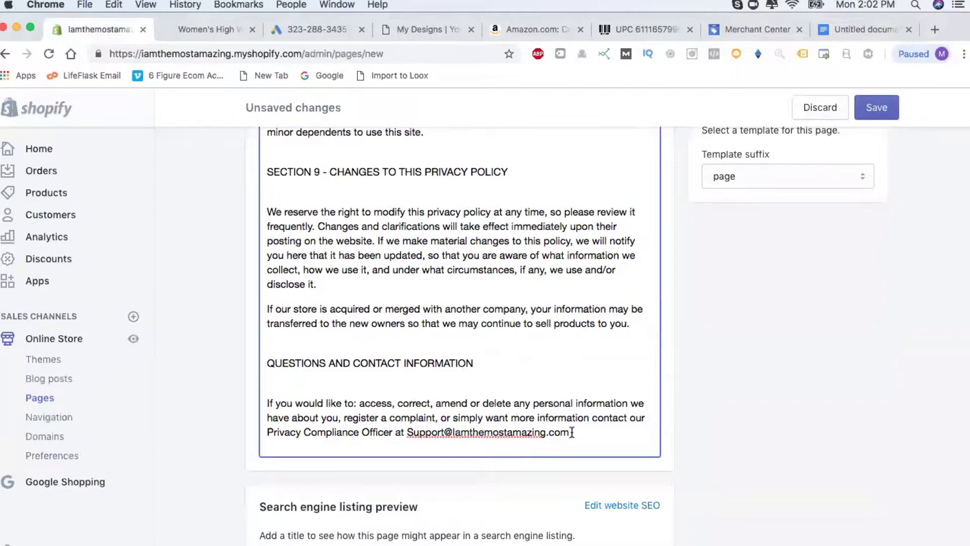
Complete the support e-mail after Support@ with the store domain on one line, then save the page.
{"action": "left_click_drag", "start_coordinate": [570, 439], "coordinate": [453, 433]}
{"action": "key", "text": "super+c"}
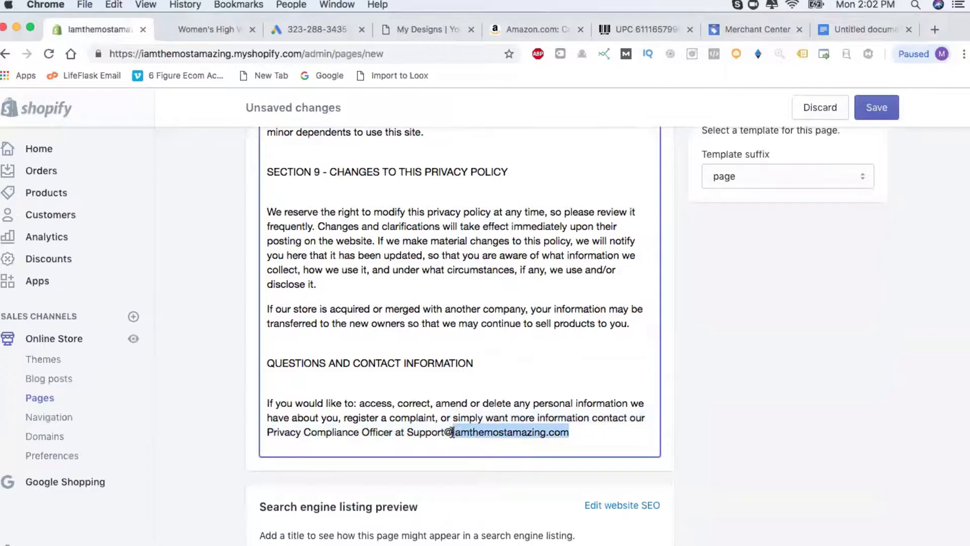
{"action": "scroll", "coordinate": [488, 318], "scroll_direction": "up", "scroll_amount": 5}
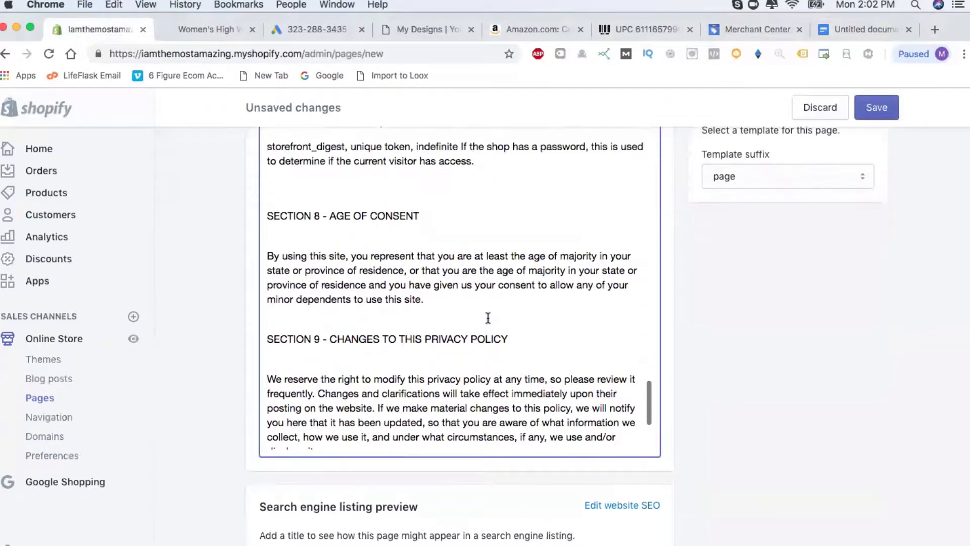
{"action": "scroll", "coordinate": [488, 318], "scroll_direction": "up", "scroll_amount": 10}
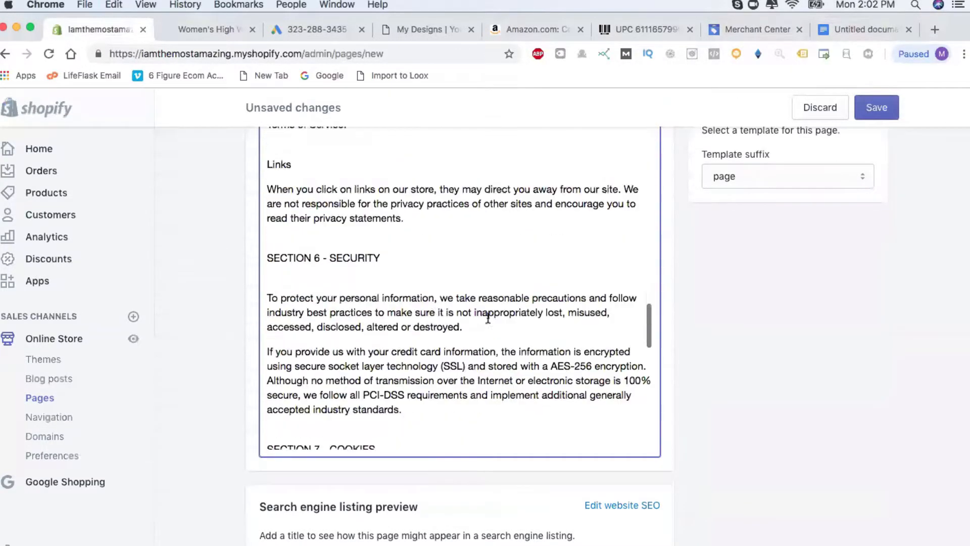
{"action": "scroll", "coordinate": [488, 317], "scroll_direction": "up", "scroll_amount": 8}
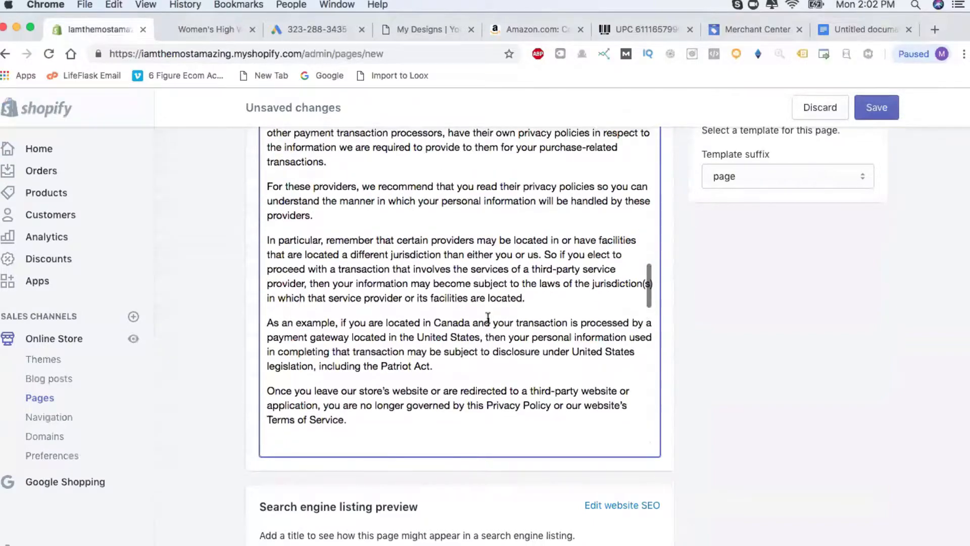
{"action": "scroll", "coordinate": [488, 317], "scroll_direction": "up", "scroll_amount": 10}
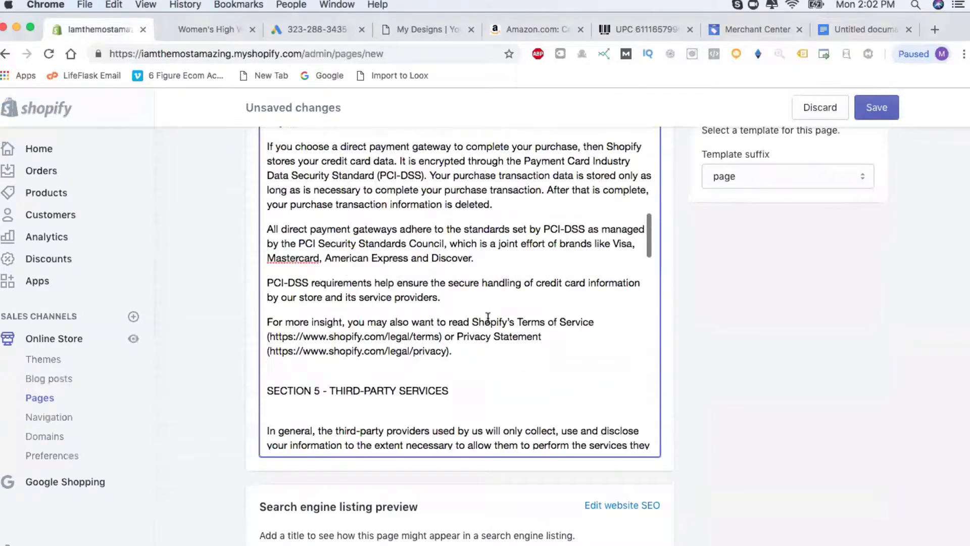
{"action": "scroll", "coordinate": [488, 317], "scroll_direction": "up", "scroll_amount": 7}
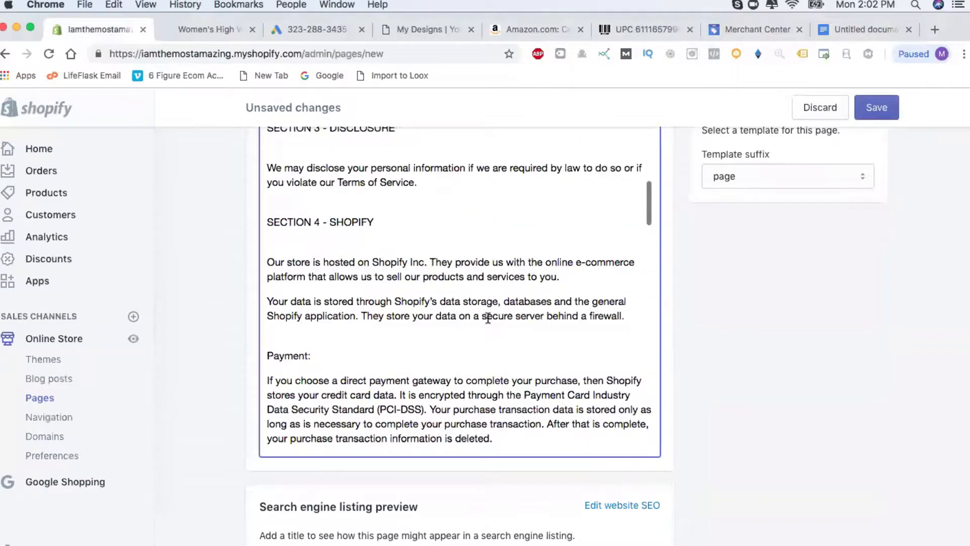
{"action": "scroll", "coordinate": [488, 318], "scroll_direction": "up", "scroll_amount": 6}
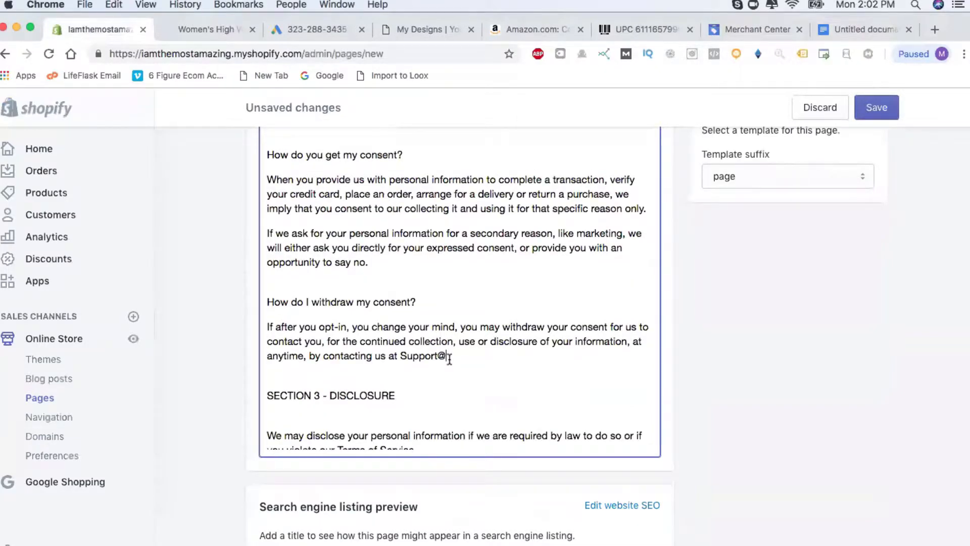
{"action": "key", "text": "super+v"}
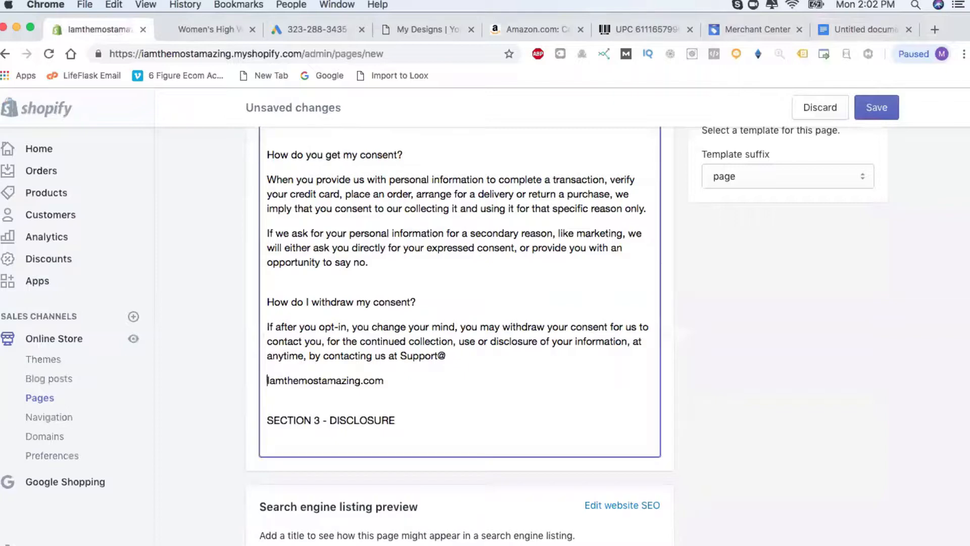
{"action": "key", "text": "BackSpace"}
{"action": "scroll", "coordinate": [448, 266], "scroll_direction": "up", "scroll_amount": 10}
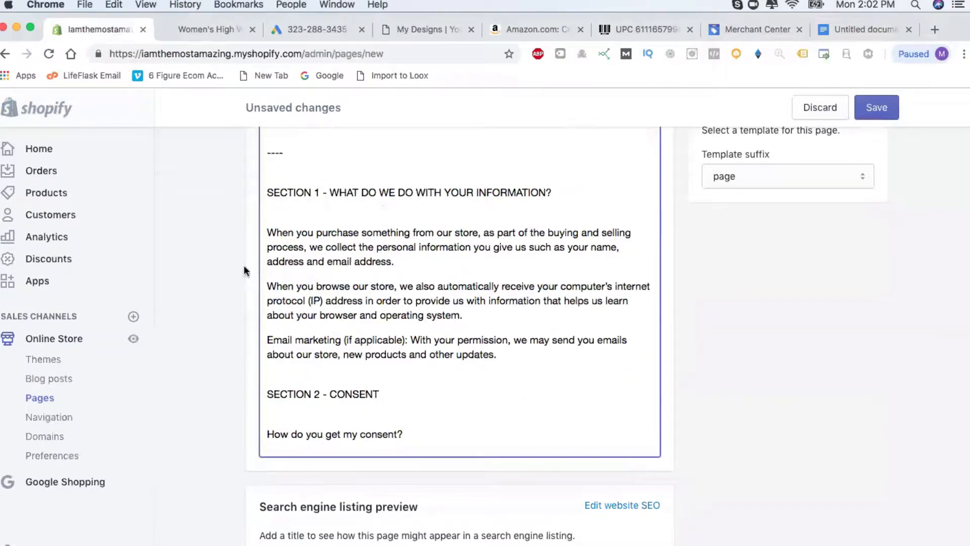
{"action": "scroll", "coordinate": [244, 265], "scroll_direction": "up", "scroll_amount": 3}
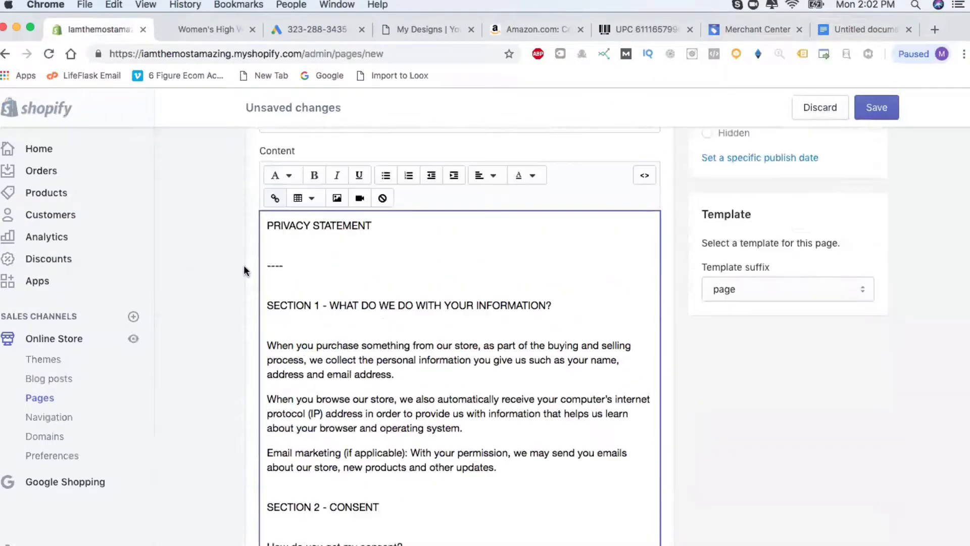
{"action": "left_click", "coordinate": [878, 108]}
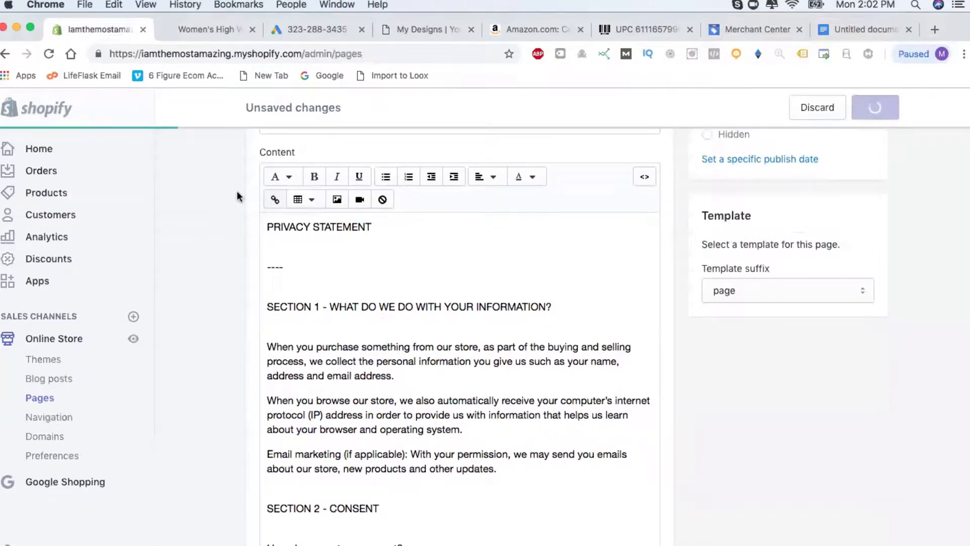
Copy the returns and exchange policy text, from Reasons For An Exchange through the Gifts section.
{"action": "left_click", "coordinate": [863, 31]}
{"action": "left_click", "coordinate": [179, 423]}
{"action": "scroll", "coordinate": [402, 465], "scroll_direction": "down", "scroll_amount": 5}
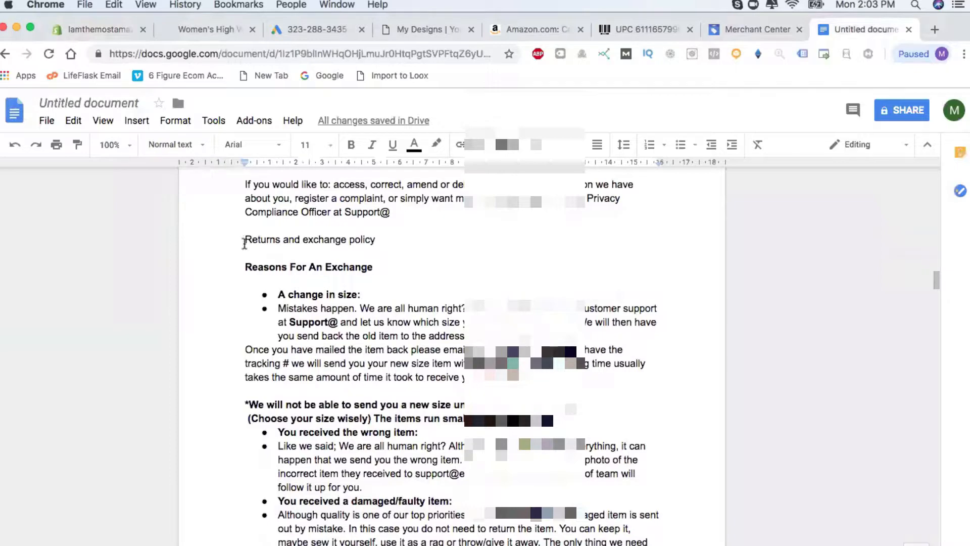
{"action": "mouse_move", "coordinate": [245, 266]}
{"action": "left_mouse_down"}
{"action": "mouse_move", "coordinate": [343, 452]}
{"action": "mouse_move", "coordinate": [348, 545]}
{"action": "mouse_move", "coordinate": [393, 545]}
{"action": "mouse_move", "coordinate": [392, 481]}
{"action": "mouse_move", "coordinate": [331, 411]}
{"action": "left_mouse_up"}
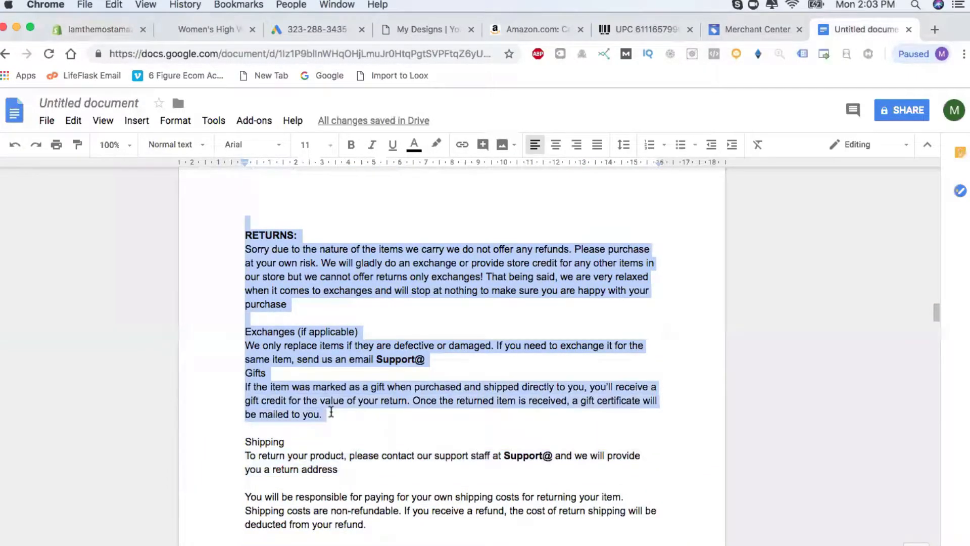
{"action": "key", "text": "ctrl+Down"}
{"action": "left_click", "coordinate": [231, 207]}
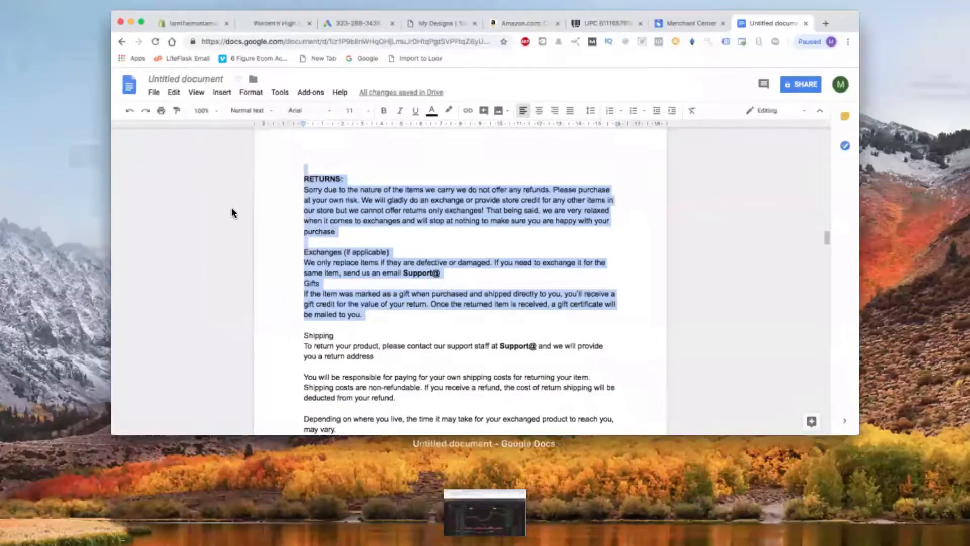
Title the page Privacy Policy, save it, and start another blank page from the Pages list.
{"action": "left_click", "coordinate": [98, 33]}
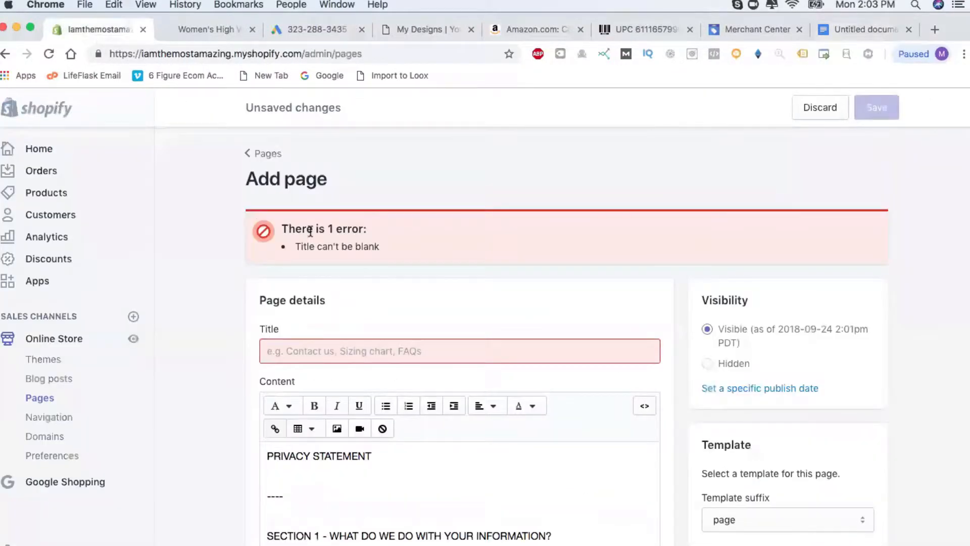
{"action": "scroll", "coordinate": [211, 316], "scroll_direction": "down", "scroll_amount": 3}
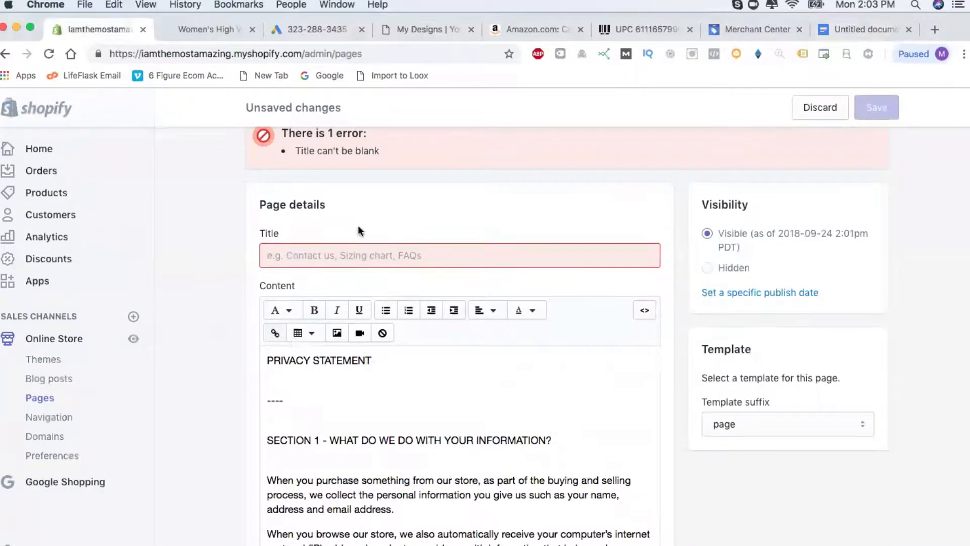
{"action": "left_click", "coordinate": [356, 250]}
{"action": "type", "text": "Privacy Policy"}
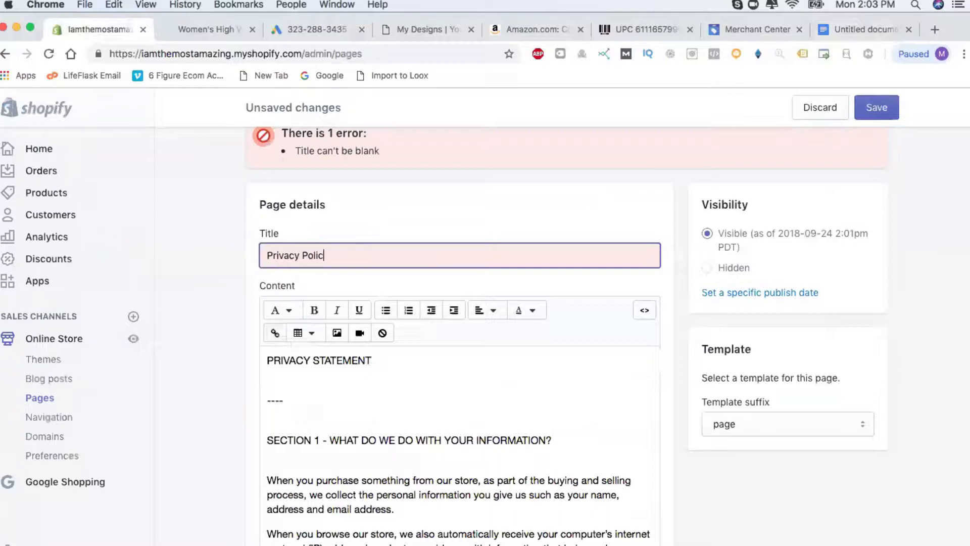
{"action": "left_click", "coordinate": [877, 114]}
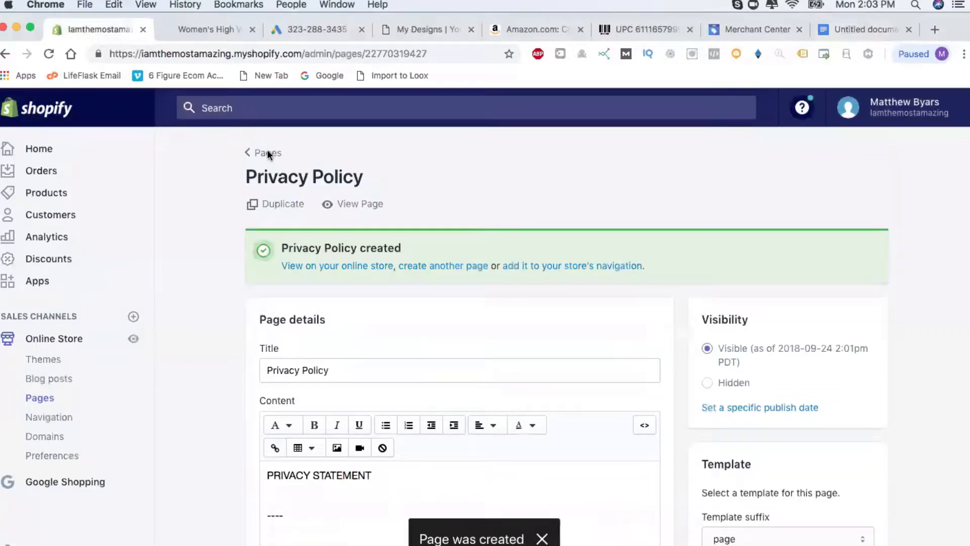
{"action": "left_click", "coordinate": [267, 153]}
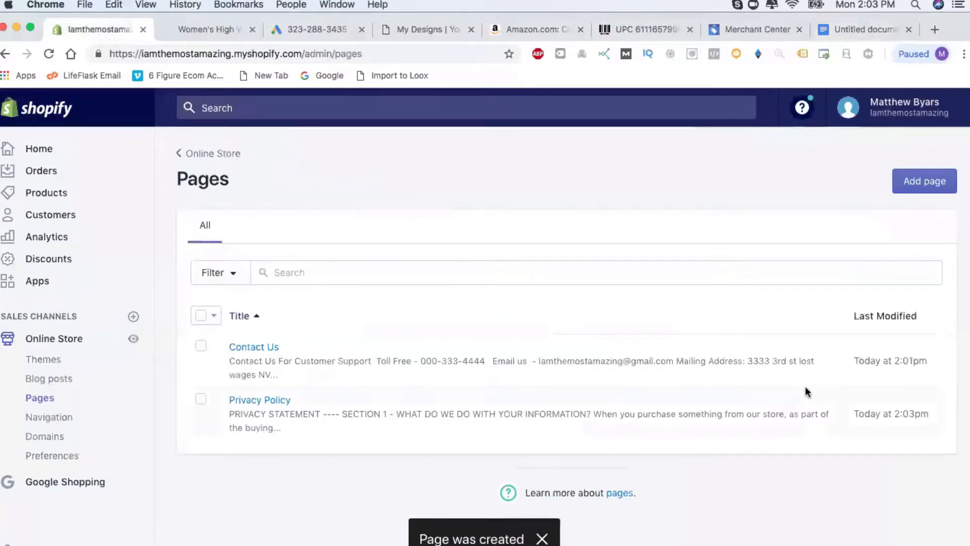
{"action": "left_click", "coordinate": [925, 181]}
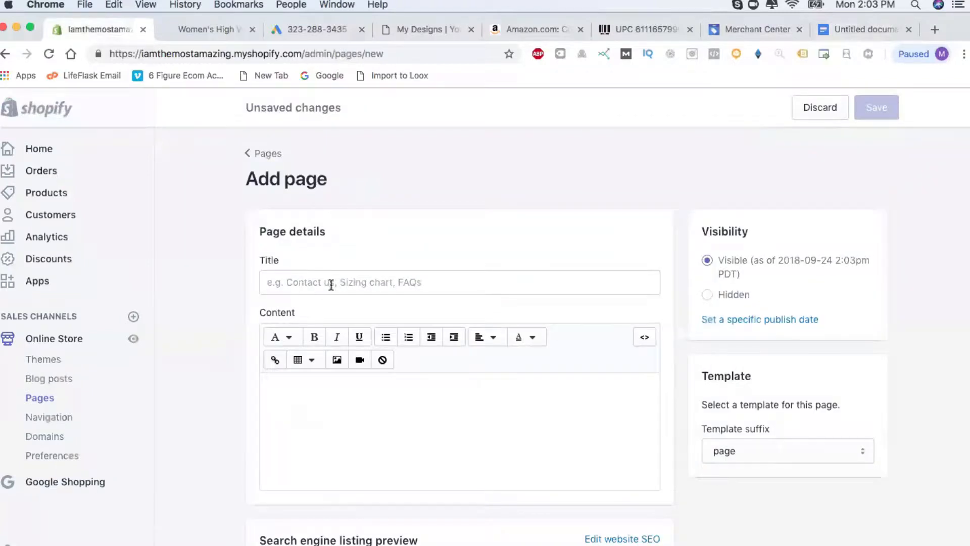
Title the new page Returns & Exchanges and paste the returns policy into its content.
{"action": "left_click", "coordinate": [331, 285]}
{"action": "type", "text": "REturns & E"}
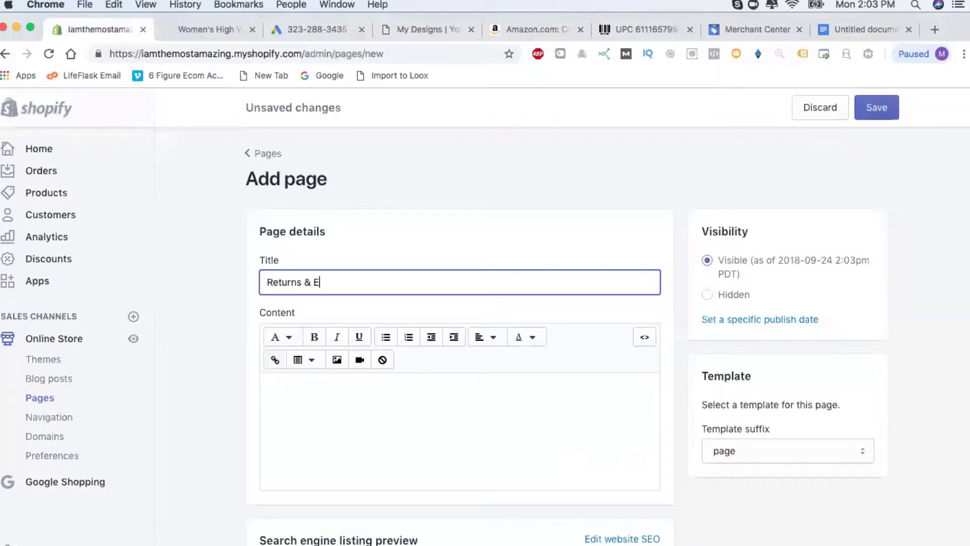
{"action": "type", "text": "s"}
{"action": "key", "text": "Tab"}
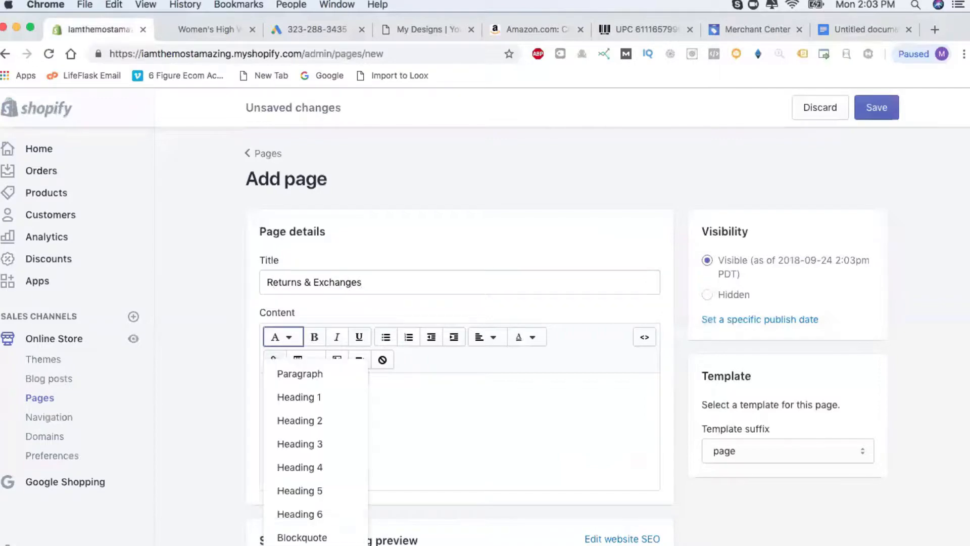
{"action": "left_click", "coordinate": [438, 409]}
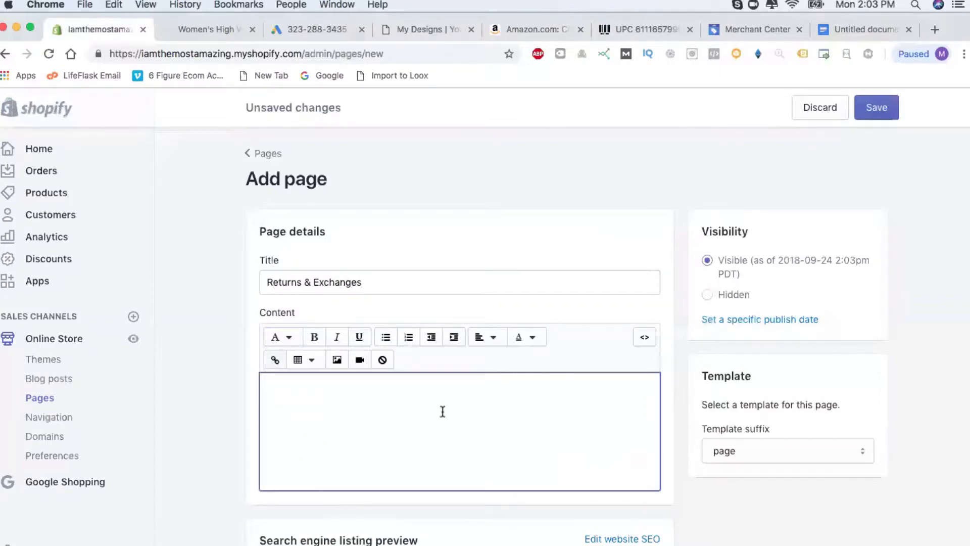
{"action": "key", "text": "super+v"}
{"action": "scroll", "coordinate": [394, 457], "scroll_direction": "down", "scroll_amount": 10}
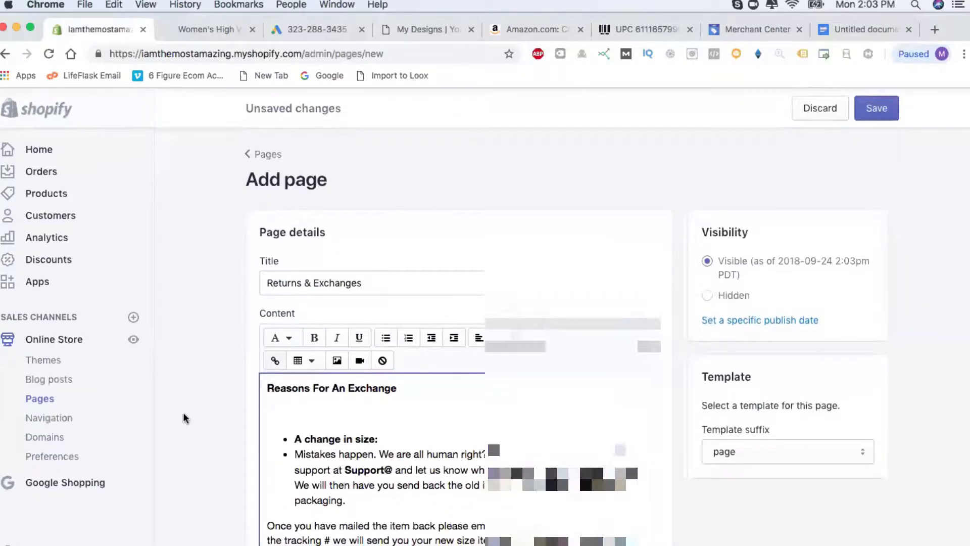
{"action": "scroll", "coordinate": [184, 418], "scroll_direction": "down", "scroll_amount": 3}
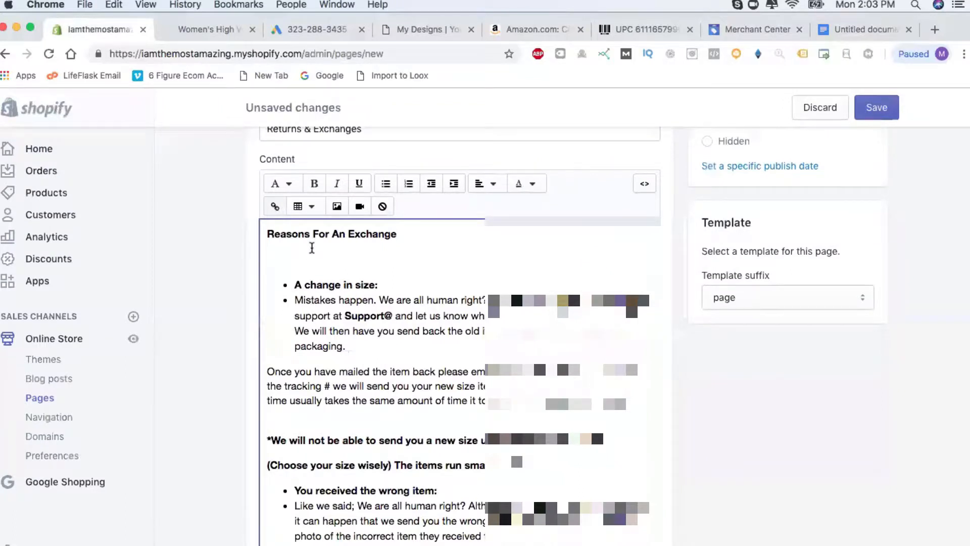
Remove the blank line under Reasons For An Exchange and correct the first support e-mail addresses.
{"action": "key", "text": "BackSpace"}
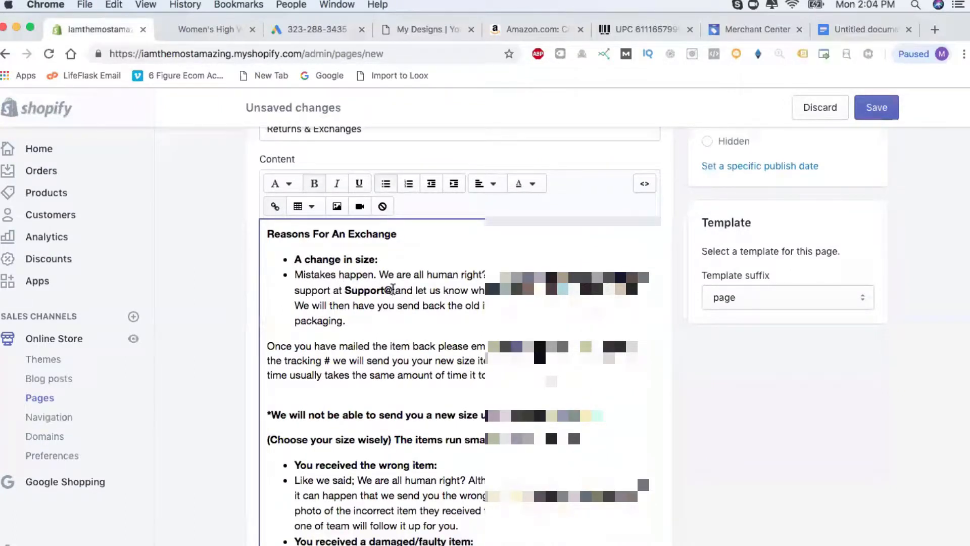
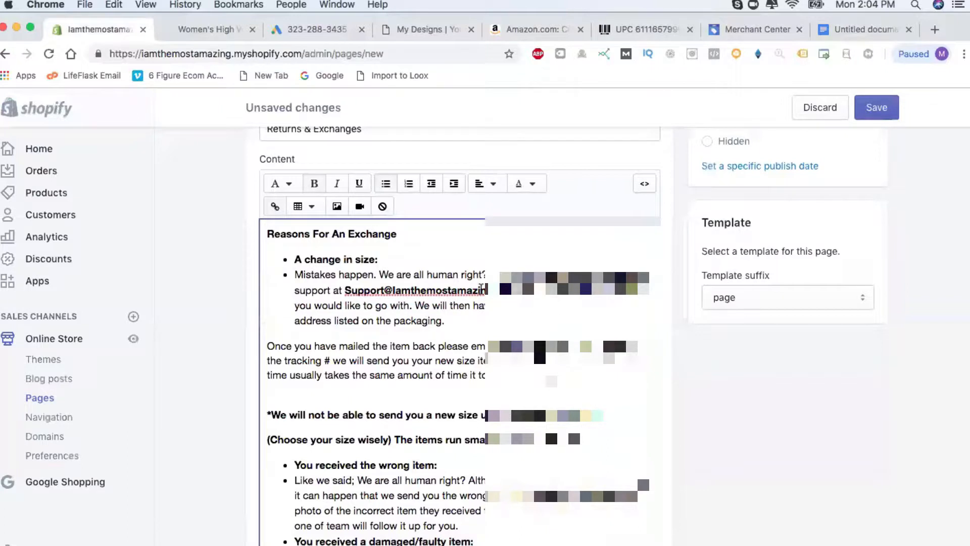
{"action": "left_click_drag", "start_coordinate": [516, 289], "coordinate": [383, 289]}
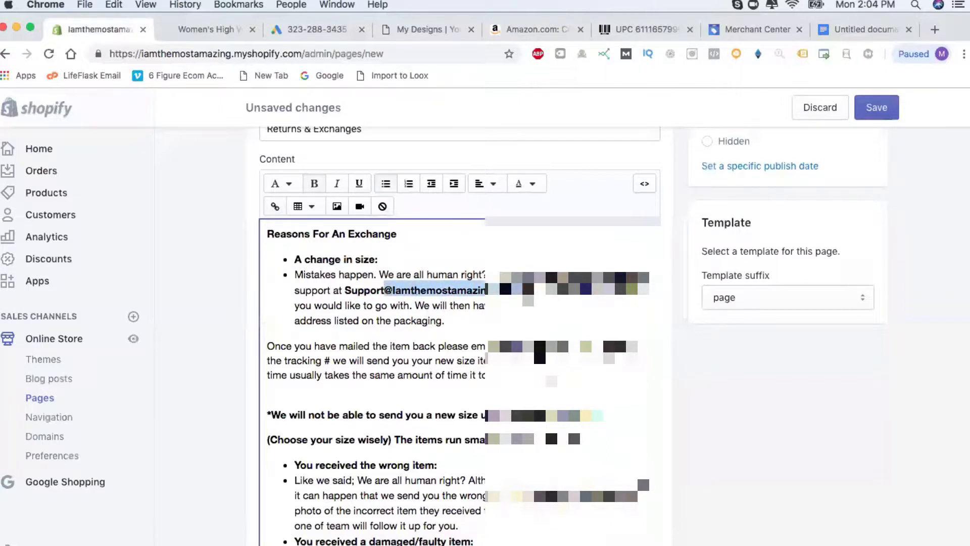
{"action": "double_click", "coordinate": [406, 287]}
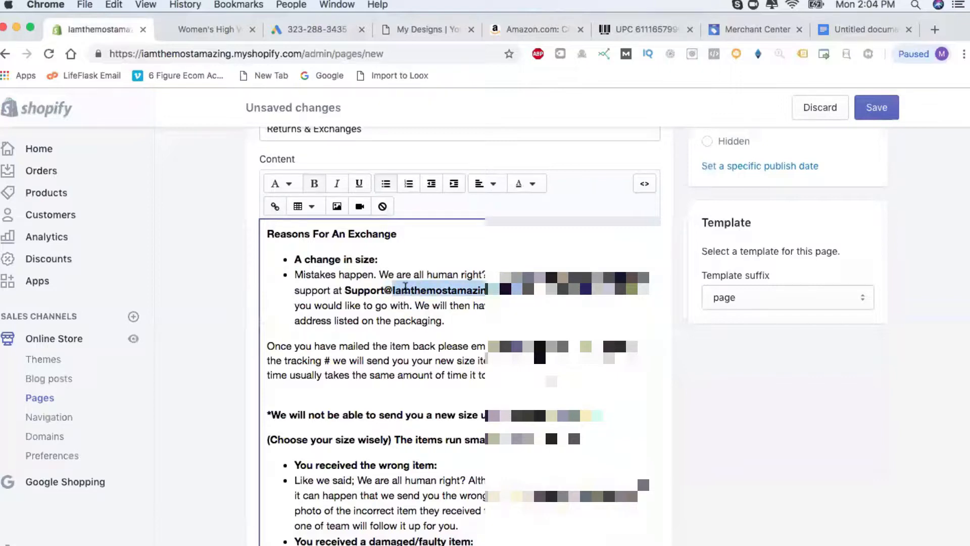
{"action": "scroll", "coordinate": [423, 360], "scroll_direction": "down", "scroll_amount": 3}
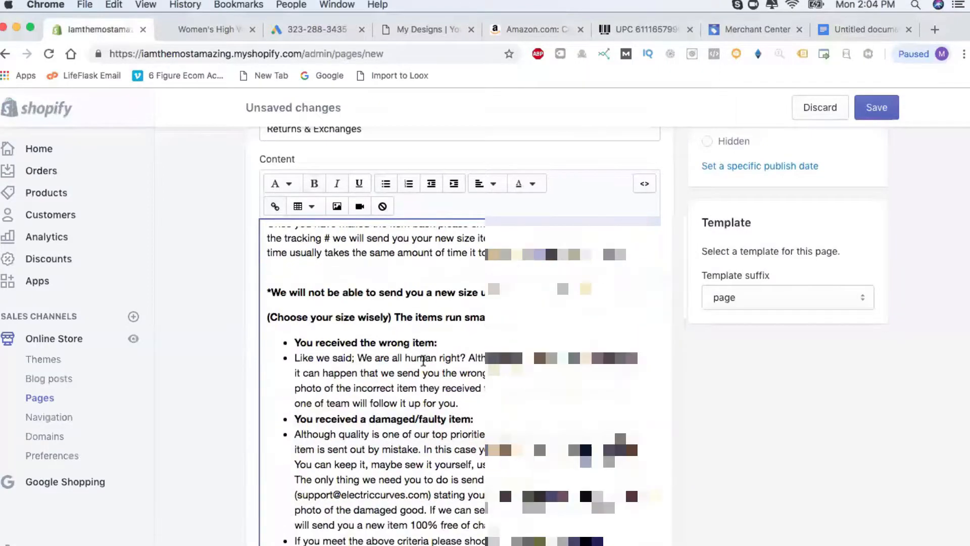
{"action": "scroll", "coordinate": [424, 360], "scroll_direction": "down", "scroll_amount": 1}
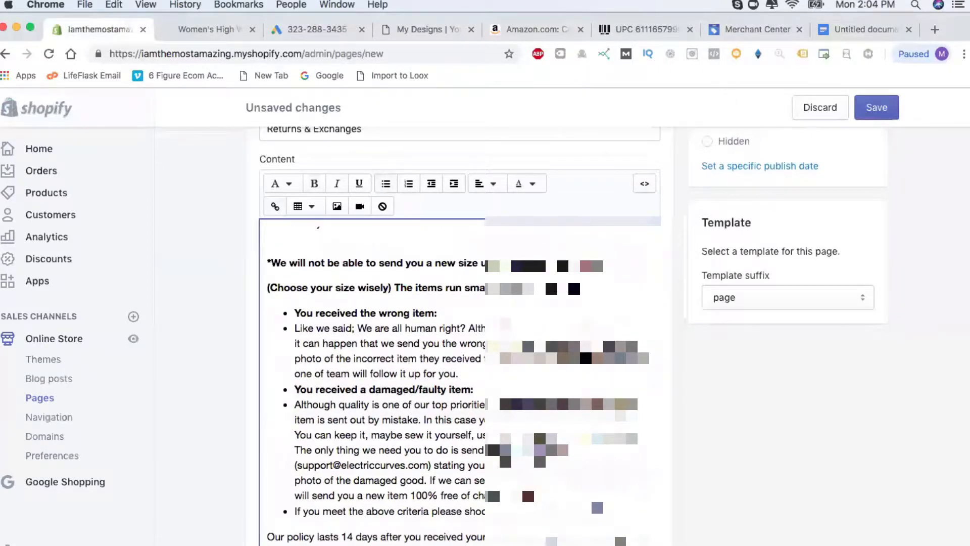
{"action": "key", "text": "BackSpace"}
{"action": "key", "text": "BackSpace"}
{"action": "key", "text": "BackSpace"}
{"action": "key", "text": "BackSpace"}
{"action": "key", "text": "BackSpace"}
{"action": "key", "text": "BackSpace"}
{"action": "key", "text": "BackSpace"}
{"action": "key", "text": "BackSpace"}
{"action": "key", "text": "BackSpace"}
{"action": "key", "text": "BackSpace"}
{"action": "key", "text": "BackSpace"}
{"action": "key", "text": "BackSpace"}
{"action": "key", "text": "BackSpace"}
{"action": "key", "text": "BackSpace"}
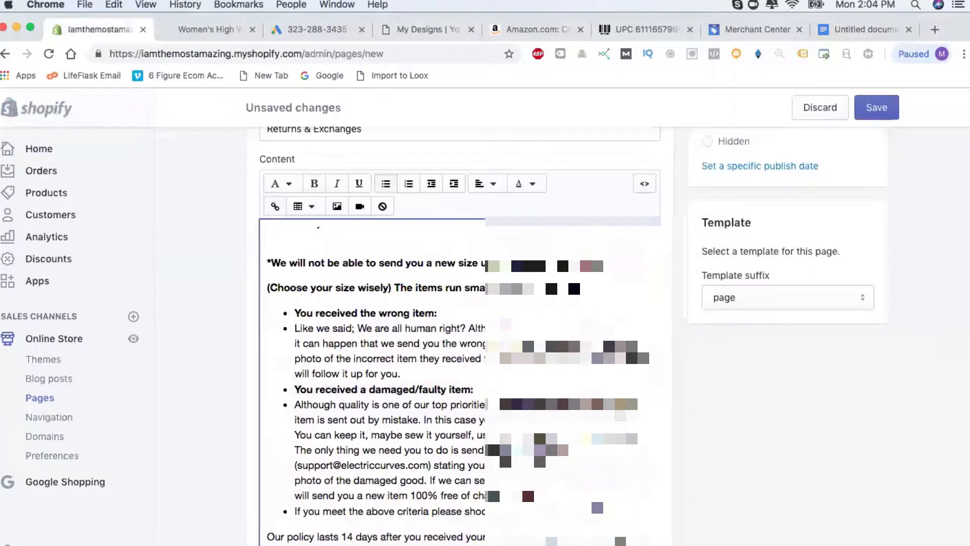
{"action": "key", "text": "BackSpace"}
{"action": "key", "text": "BackSpace"}
{"action": "key", "text": "BackSpace"}
{"action": "key", "text": "BackSpace"}
{"action": "key", "text": "BackSpace"}
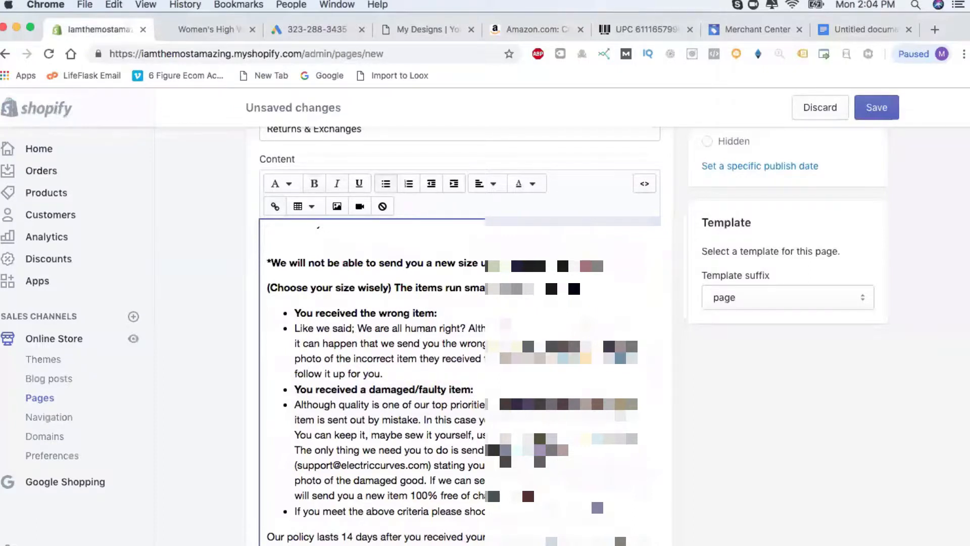
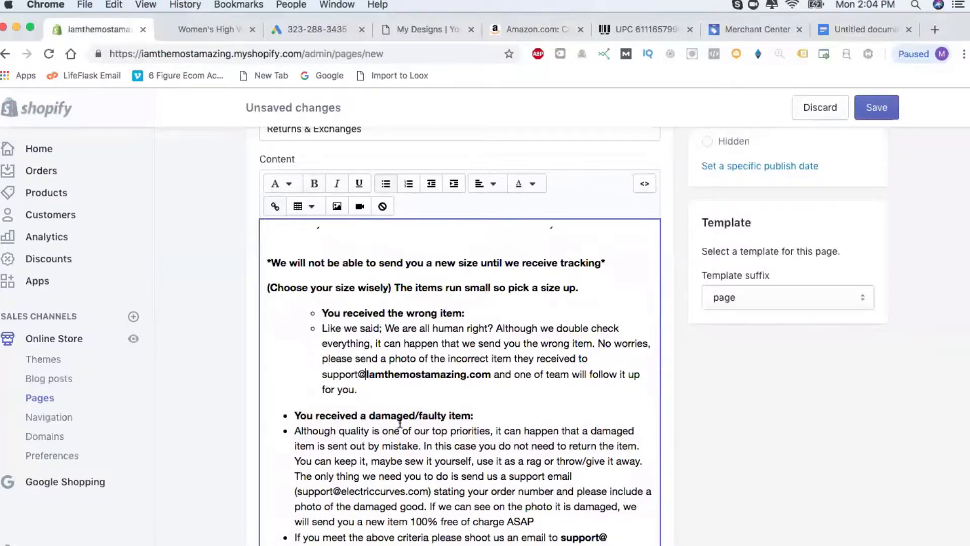
Add the store domain after the remaining support@ addresses on single lines, then save the page.
{"action": "scroll", "coordinate": [400, 424], "scroll_direction": "down", "scroll_amount": 5}
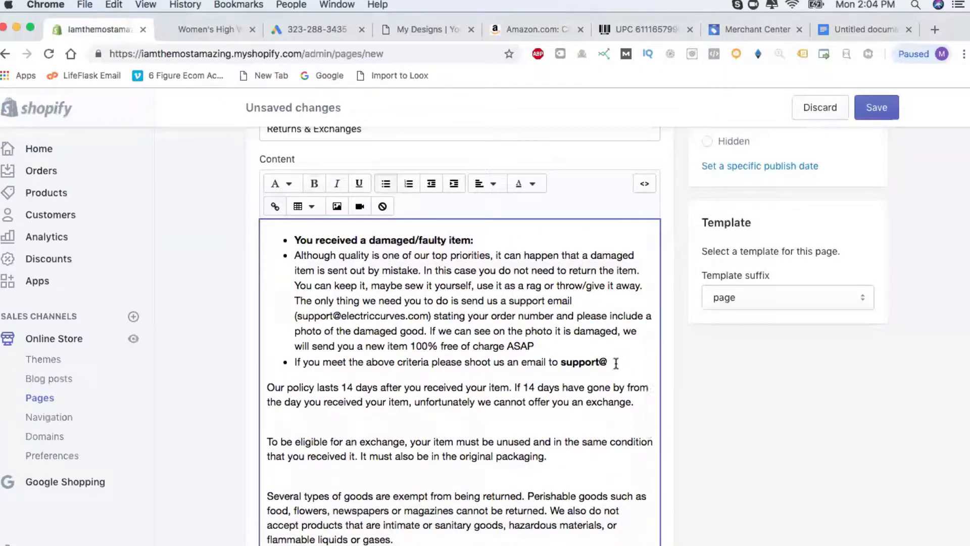
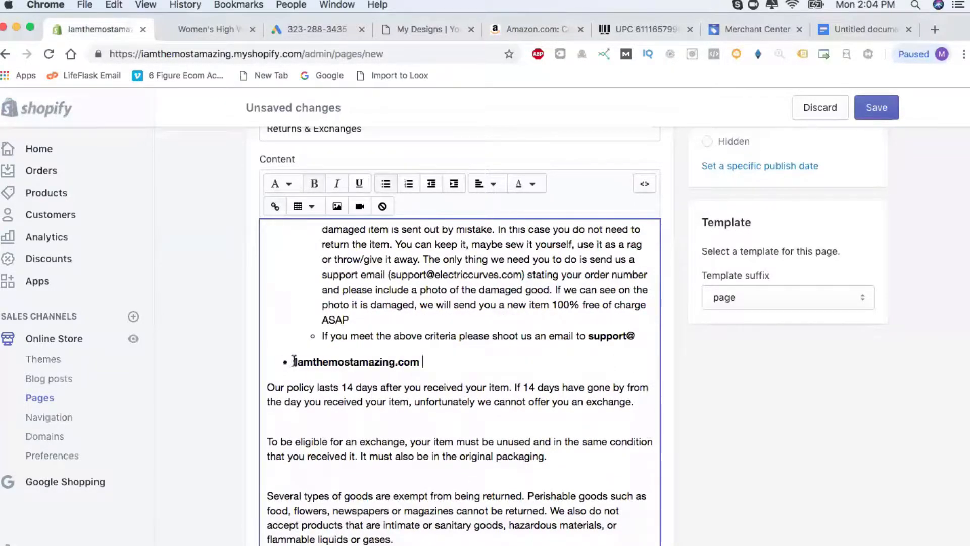
{"action": "left_click", "coordinate": [294, 362]}
{"action": "key", "text": "BackSpace"}
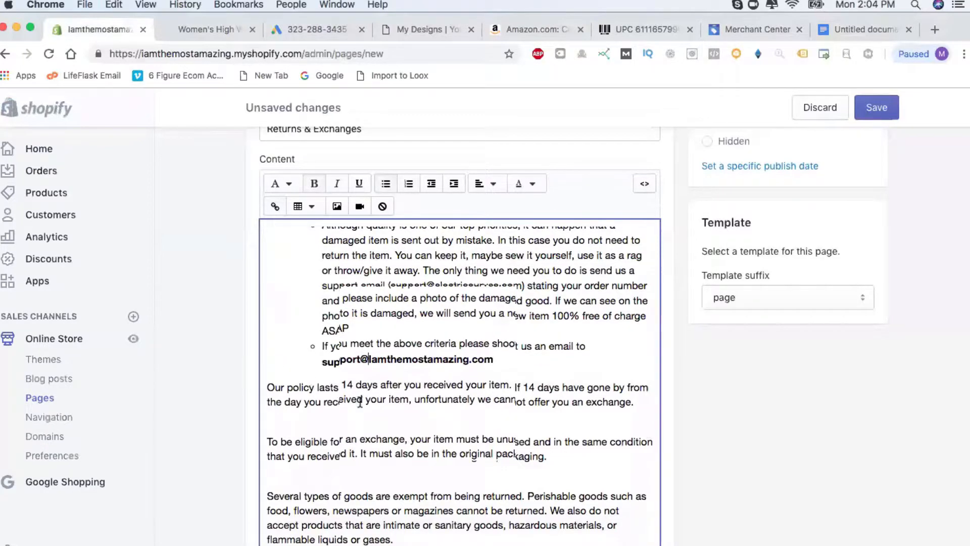
{"action": "scroll", "coordinate": [356, 401], "scroll_direction": "down", "scroll_amount": 3}
{"action": "scroll", "coordinate": [447, 427], "scroll_direction": "down", "scroll_amount": 6}
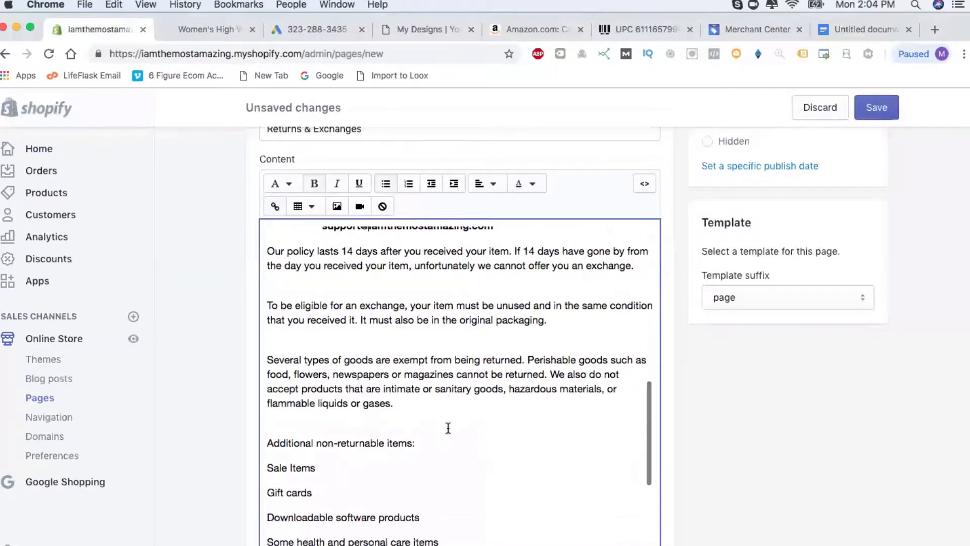
{"action": "scroll", "coordinate": [448, 427], "scroll_direction": "down", "scroll_amount": 2}
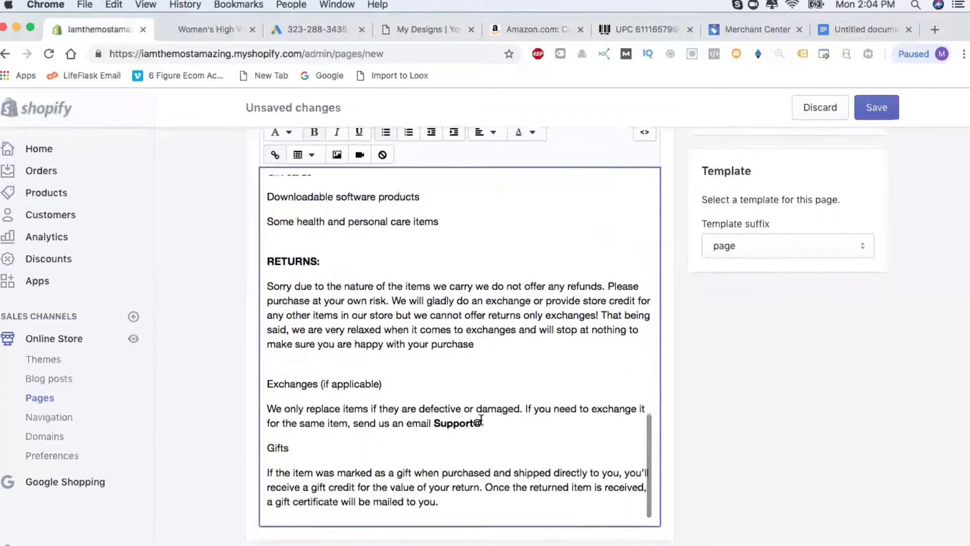
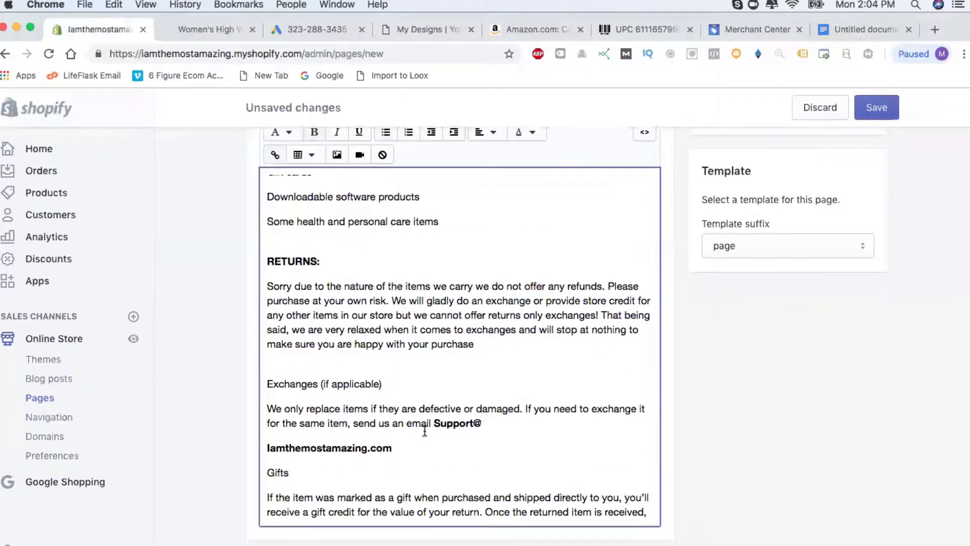
{"action": "left_click", "coordinate": [266, 447]}
{"action": "key", "text": "BackSpace"}
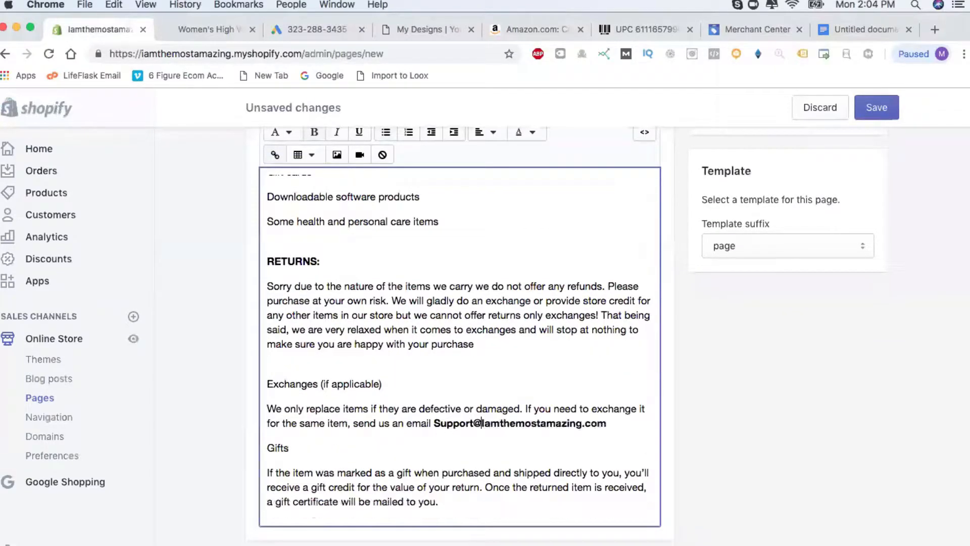
{"action": "scroll", "coordinate": [486, 407], "scroll_direction": "down", "scroll_amount": 2}
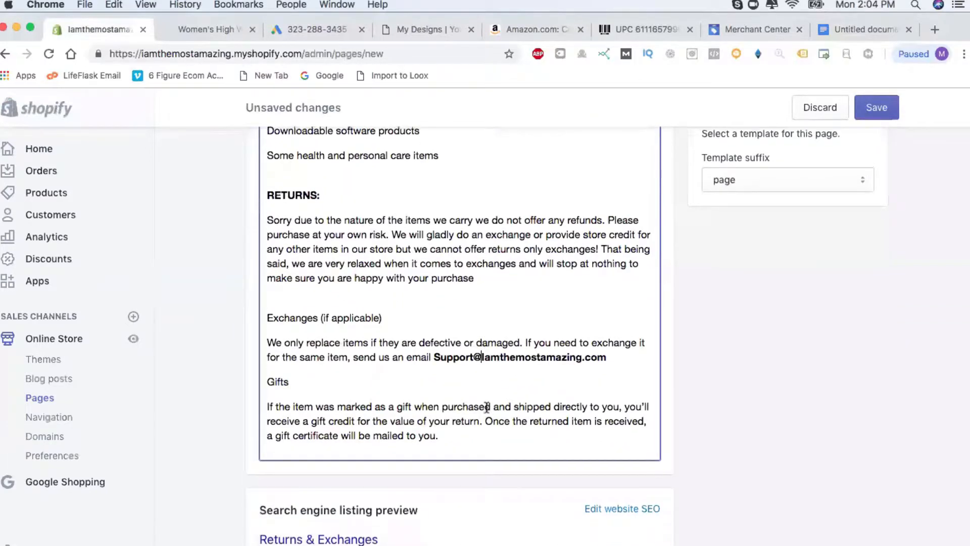
{"action": "left_click", "coordinate": [884, 115]}
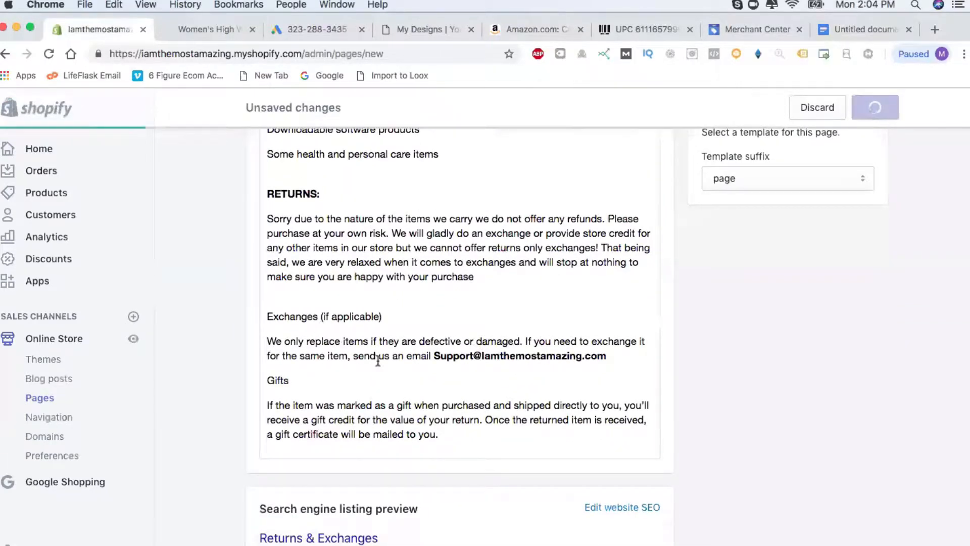
{"action": "key", "text": "super+Tab"}
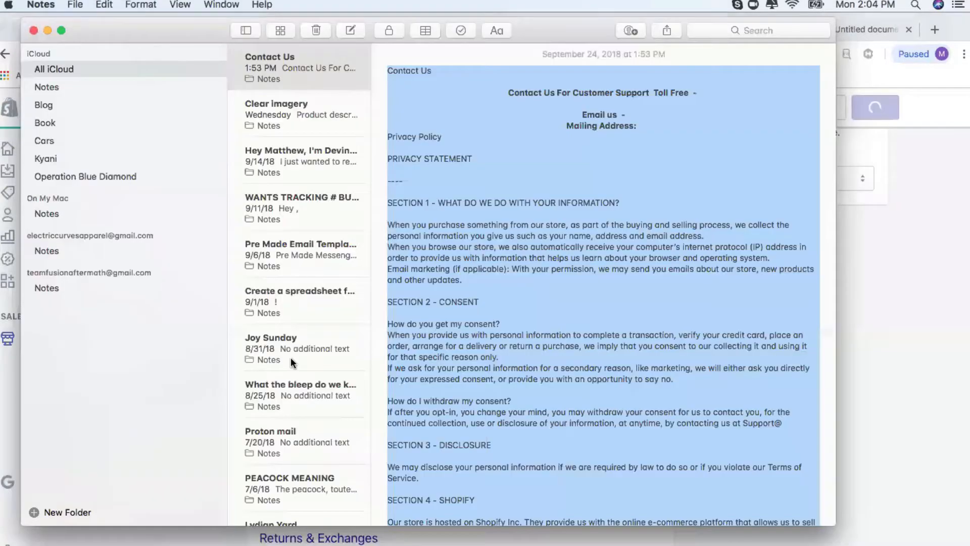
{"action": "left_click", "coordinate": [876, 331]}
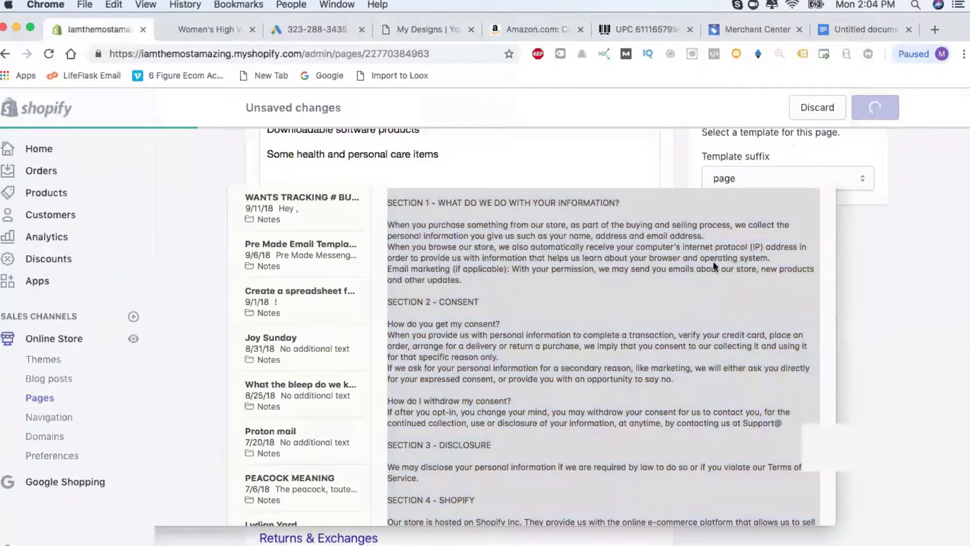
{"action": "key", "text": "super+Tab"}
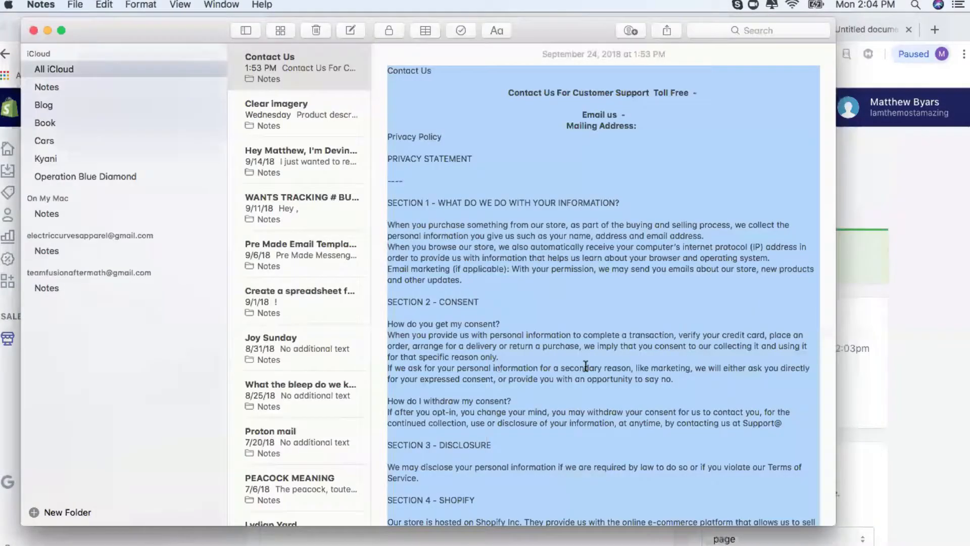
{"action": "scroll", "coordinate": [585, 366], "scroll_direction": "down", "scroll_amount": 2}
{"action": "scroll", "coordinate": [586, 366], "scroll_direction": "down", "scroll_amount": 15}
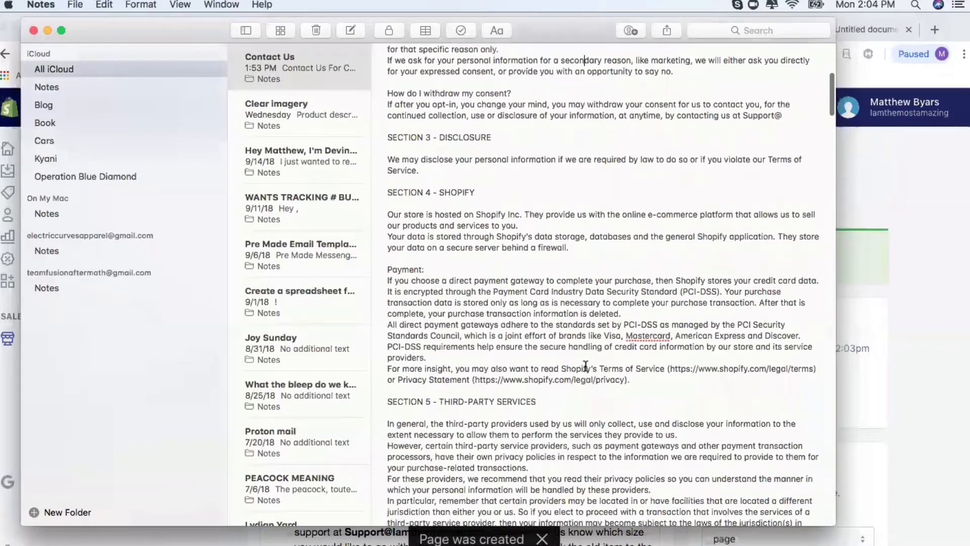
{"action": "scroll", "coordinate": [586, 366], "scroll_direction": "down", "scroll_amount": 15}
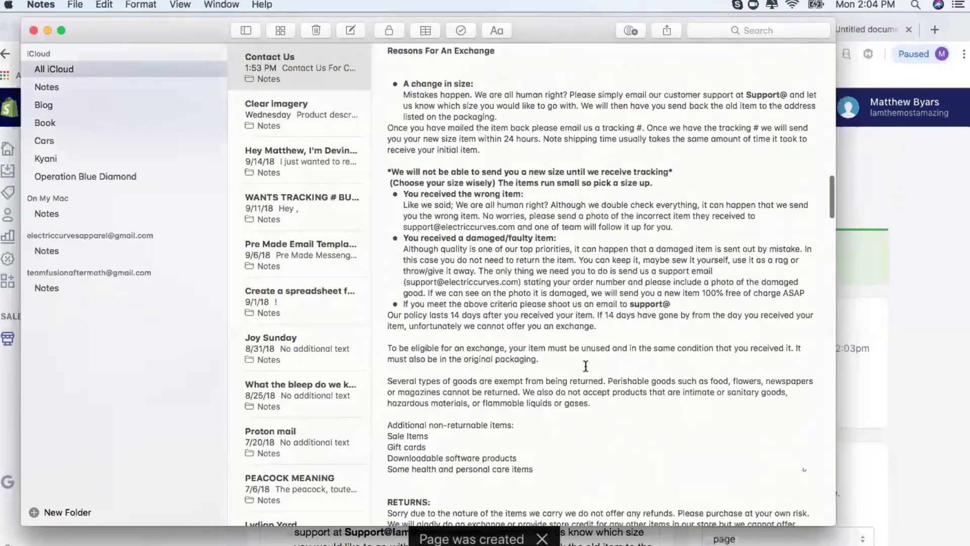
{"action": "scroll", "coordinate": [586, 366], "scroll_direction": "down", "scroll_amount": 10}
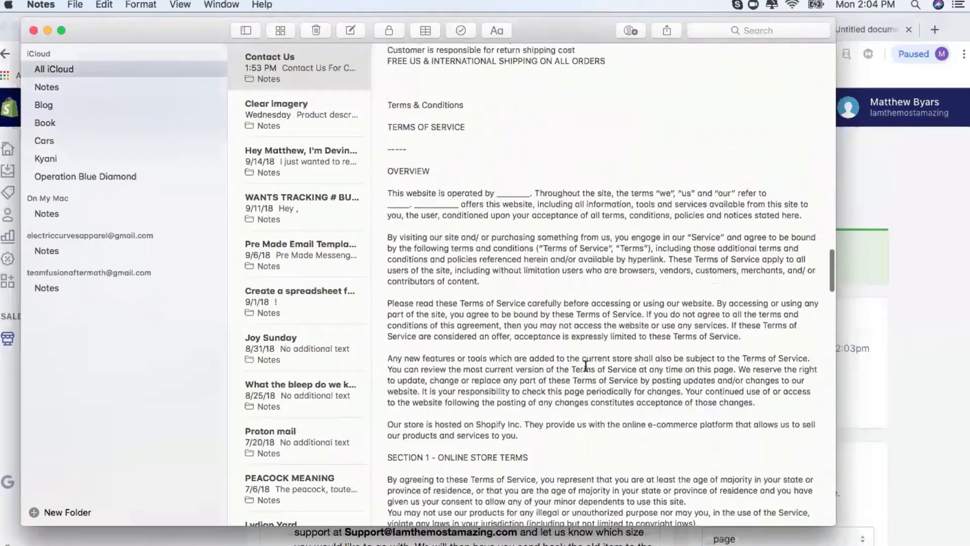
{"action": "left_click", "coordinate": [943, 186]}
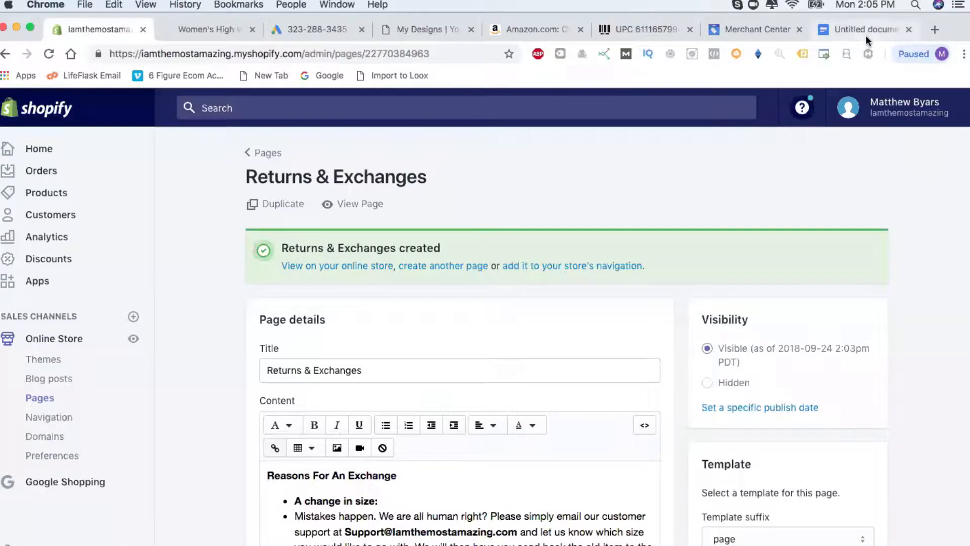
Copy the seven Shipping Policy lines from the drafts, then go back to Shopify's Pages list.
{"action": "left_click", "coordinate": [866, 34]}
{"action": "left_click", "coordinate": [377, 465]}
{"action": "scroll", "coordinate": [404, 470], "scroll_direction": "down", "scroll_amount": 10}
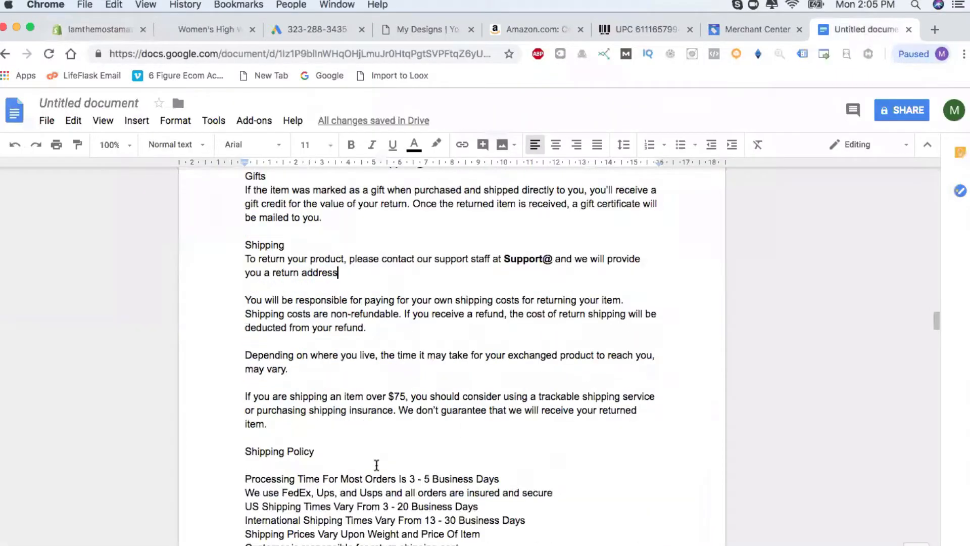
{"action": "scroll", "coordinate": [448, 477], "scroll_direction": "up", "scroll_amount": 3}
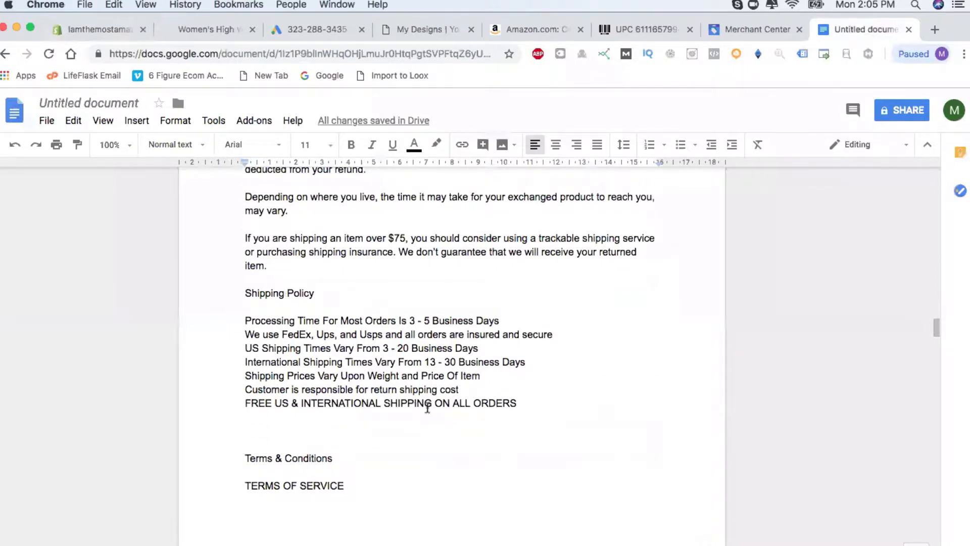
{"action": "left_click_drag", "start_coordinate": [513, 402], "coordinate": [242, 306]}
{"action": "key", "text": "super+c"}
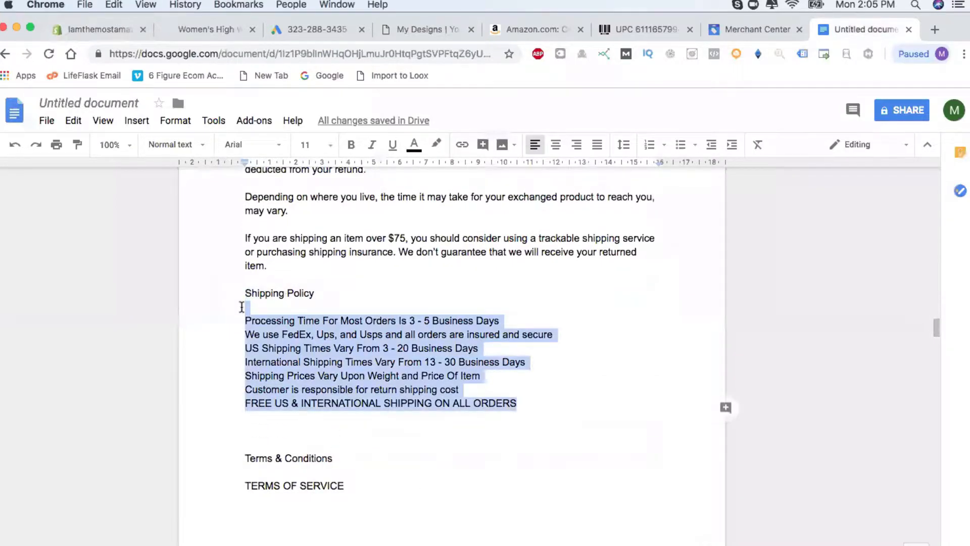
{"action": "left_click", "coordinate": [88, 29]}
{"action": "left_click", "coordinate": [272, 154]}
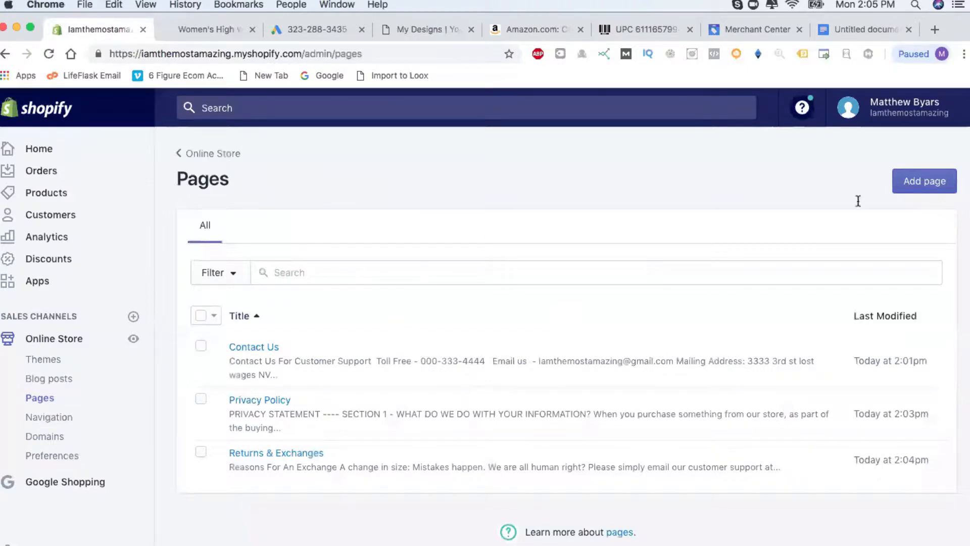
Create and save a Shipping Policy page holding the pasted shipping lines, without the blank first line.
{"action": "left_click", "coordinate": [919, 188]}
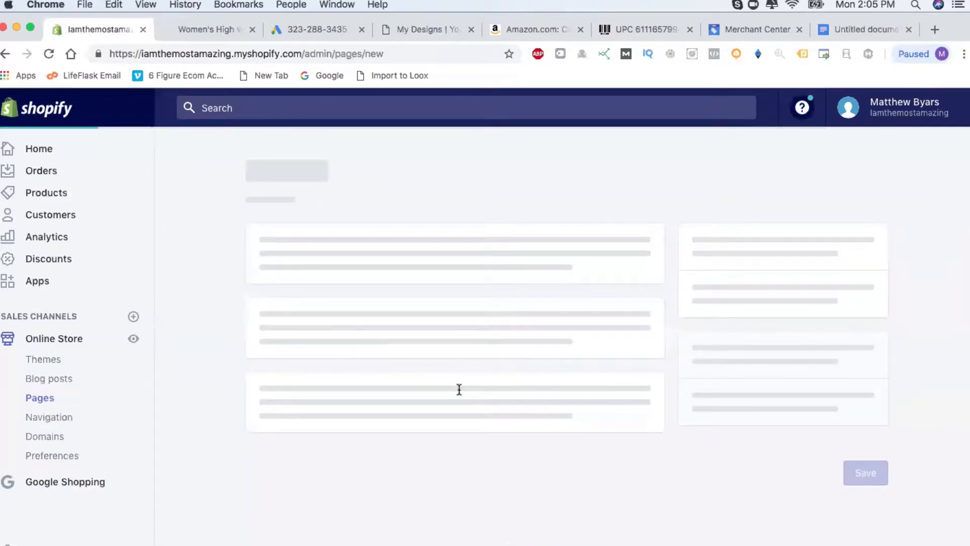
{"action": "scroll", "coordinate": [383, 286], "scroll_direction": "down", "scroll_amount": 3}
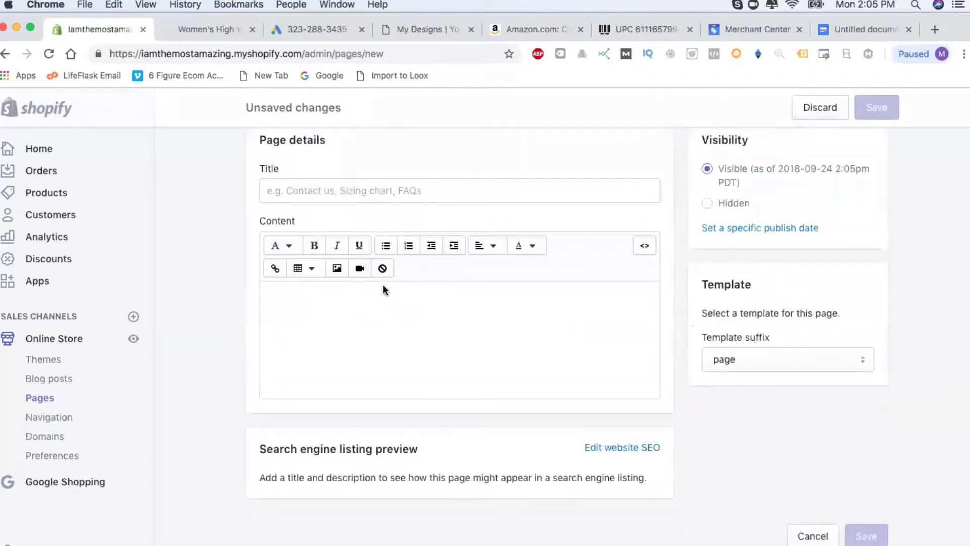
{"action": "left_click", "coordinate": [351, 191]}
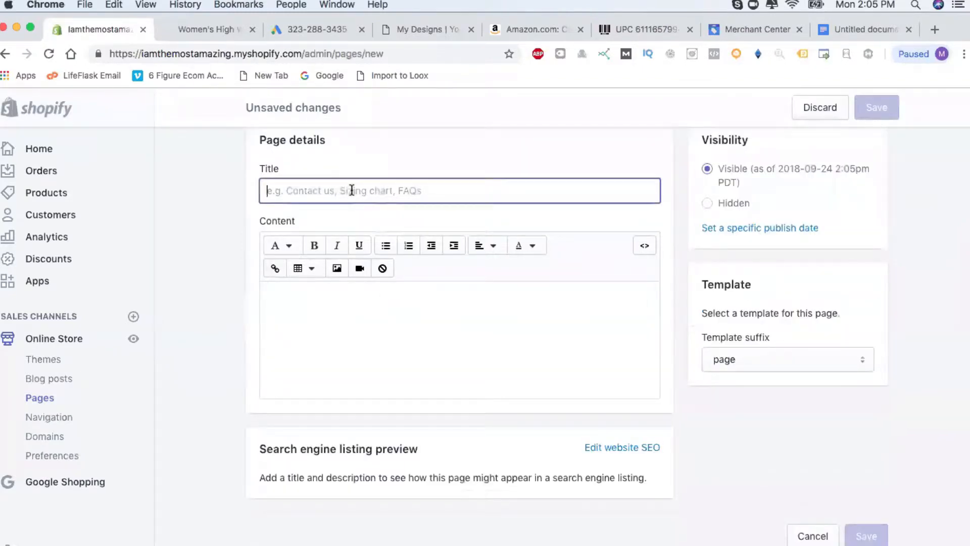
{"action": "type", "text": "Shipping P"}
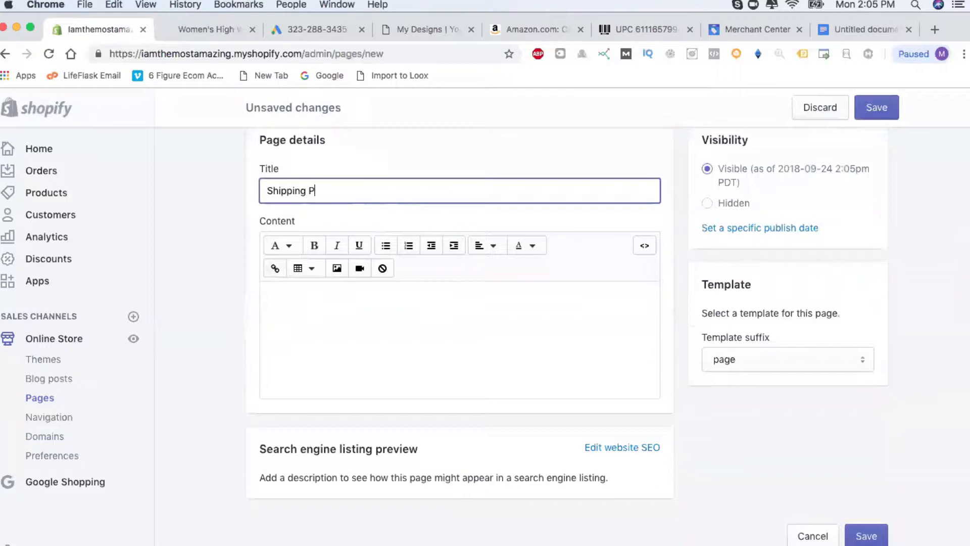
{"action": "type", "text": "olicy"}
{"action": "left_click", "coordinate": [281, 245]}
{"action": "left_click", "coordinate": [474, 297]}
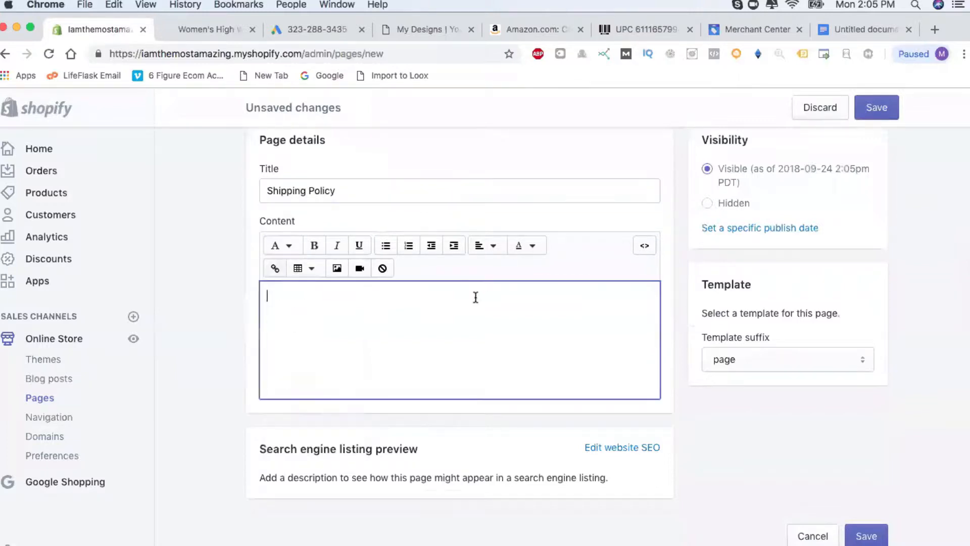
{"action": "key", "text": "super+v"}
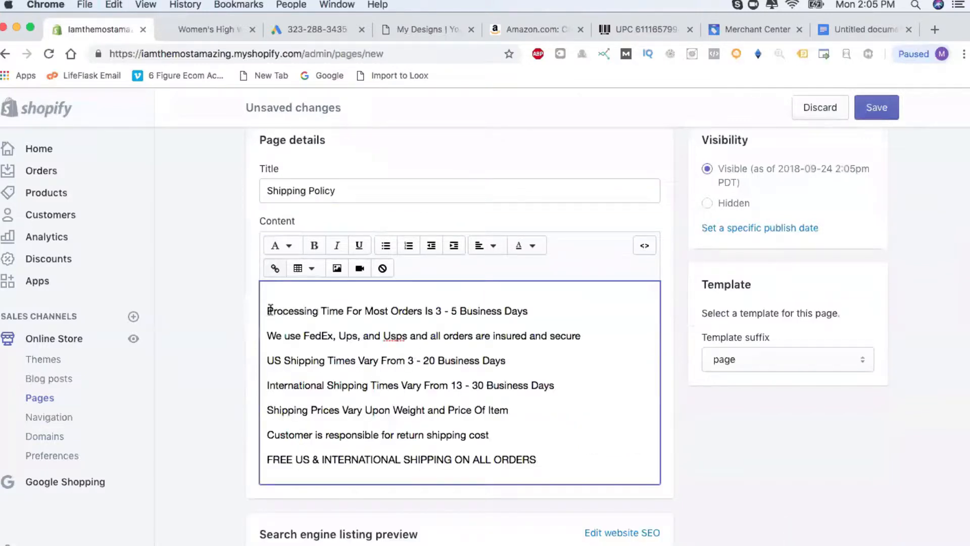
{"action": "left_click", "coordinate": [265, 308]}
{"action": "key", "text": "BackSpace"}
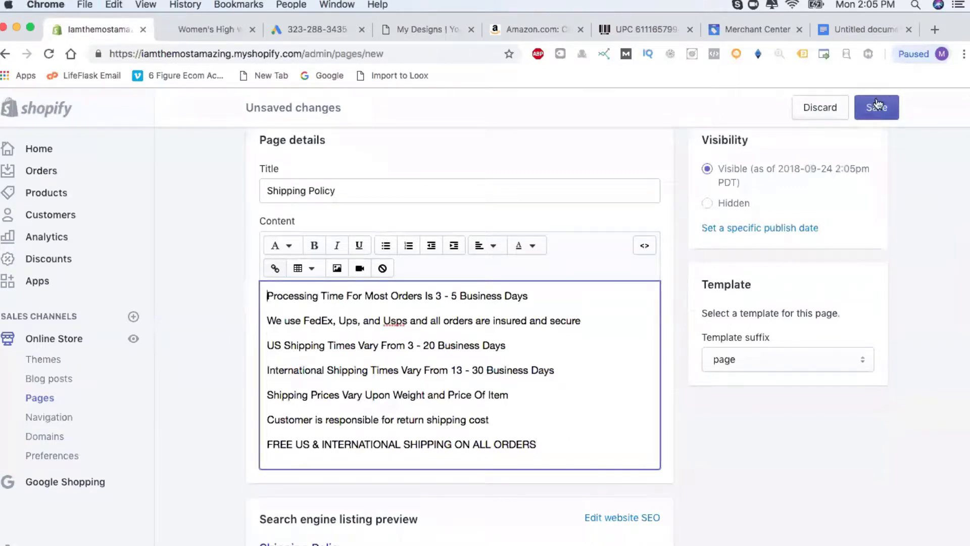
{"action": "left_click", "coordinate": [881, 108]}
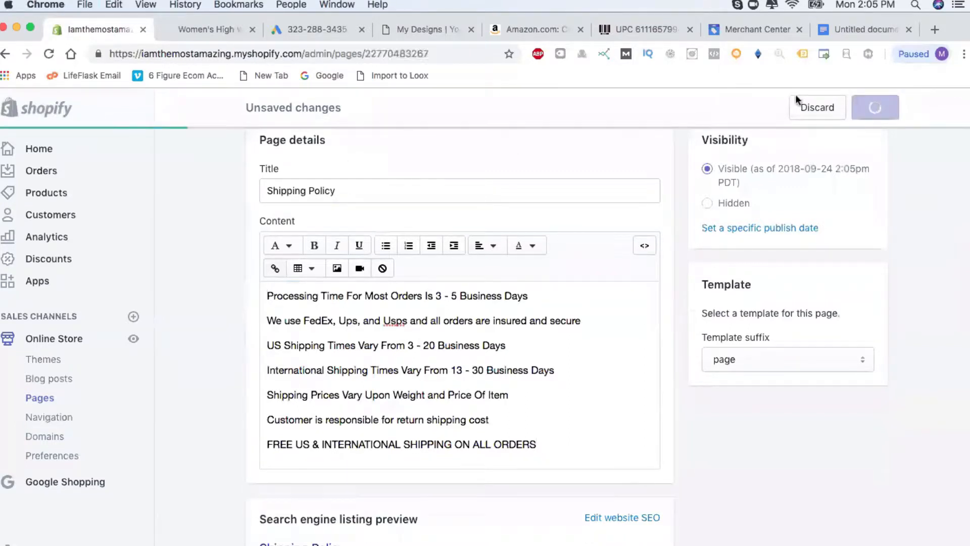
Return to the drafts document at the Terms & Conditions section below the Shipping Policy.
{"action": "left_click", "coordinate": [860, 31]}
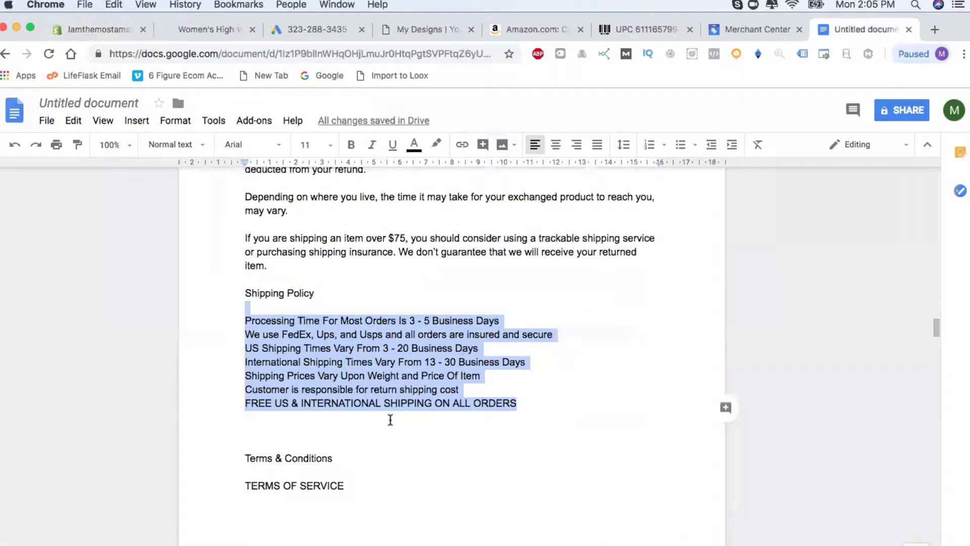
{"action": "left_click", "coordinate": [390, 420]}
{"action": "scroll", "coordinate": [422, 468], "scroll_direction": "down", "scroll_amount": 5}
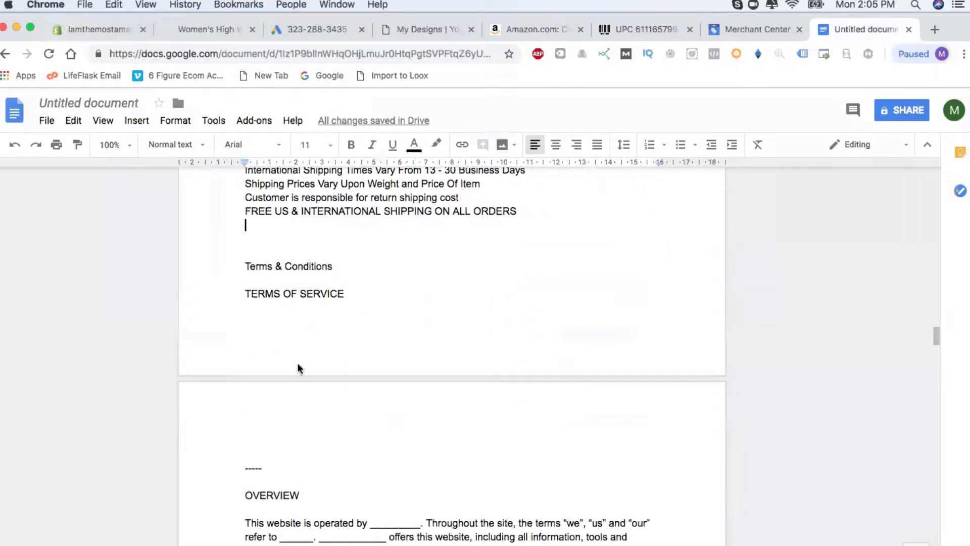
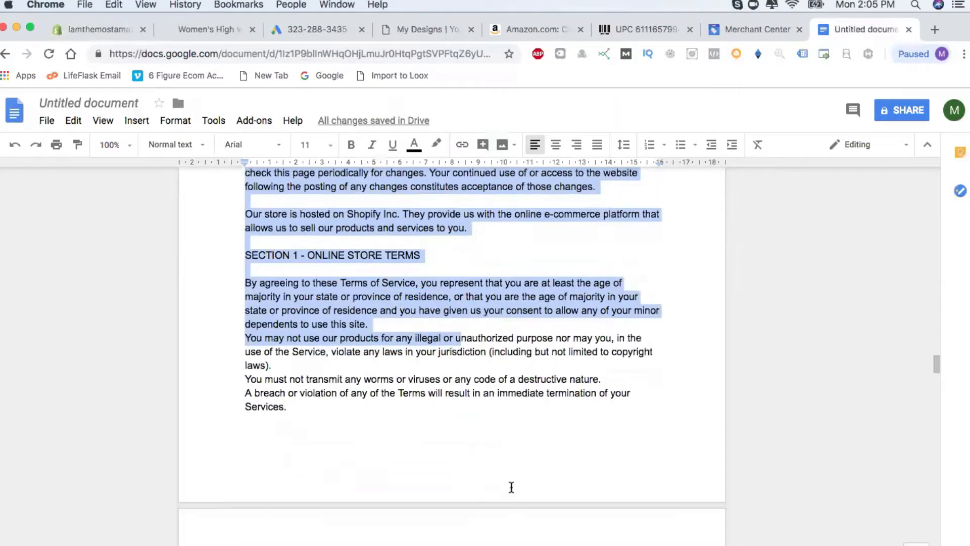
Replace ActiveProShop with underscores in the liability clause and in Section 14.
{"action": "scroll", "coordinate": [511, 487], "scroll_direction": "down", "scroll_amount": 20}
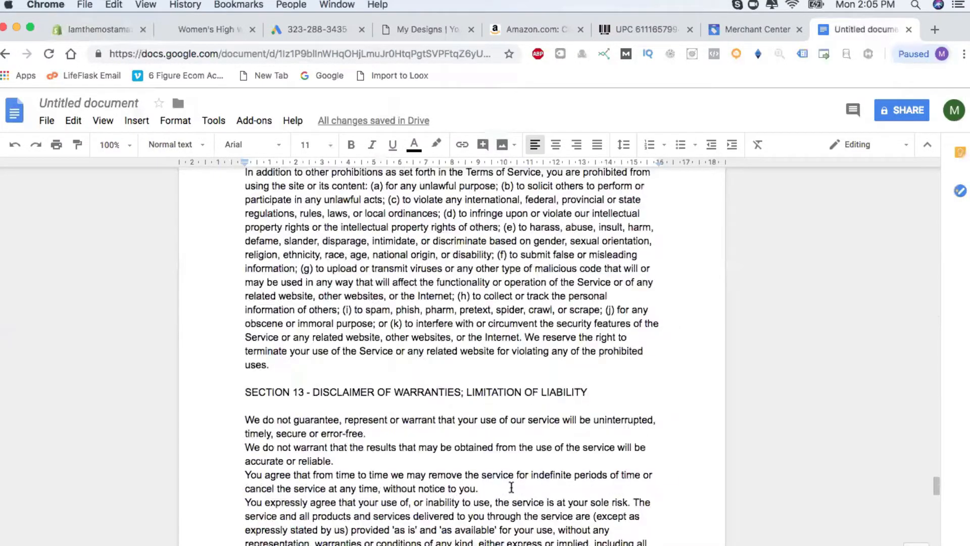
{"action": "scroll", "coordinate": [511, 487], "scroll_direction": "down", "scroll_amount": 6}
{"action": "double_click", "coordinate": [352, 283]}
{"action": "type", "text": "___________"}
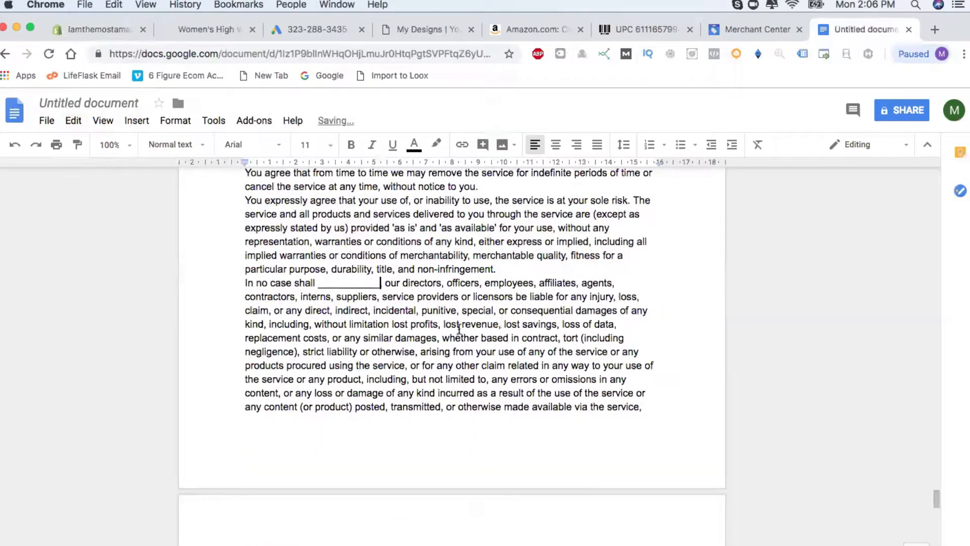
{"action": "scroll", "coordinate": [460, 365], "scroll_direction": "down", "scroll_amount": 8}
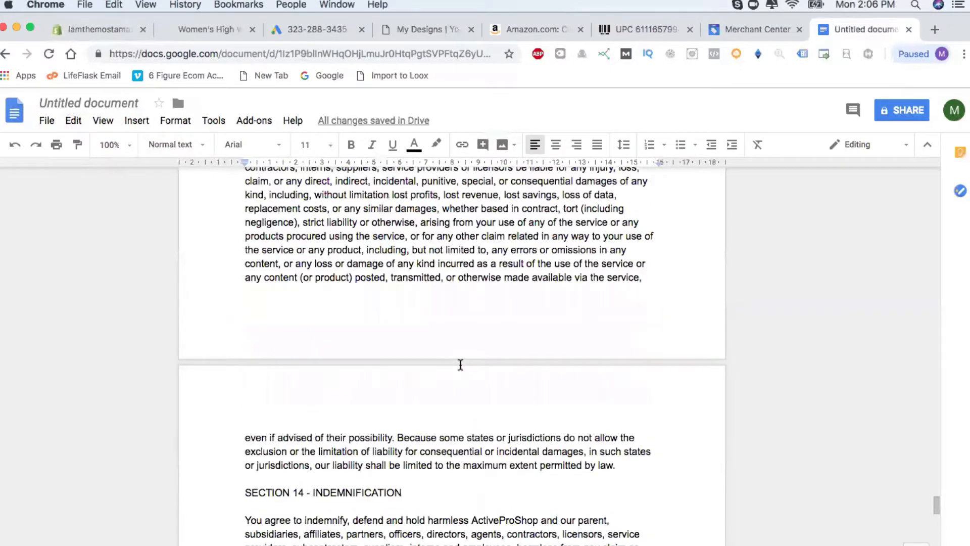
{"action": "scroll", "coordinate": [460, 422], "scroll_direction": "down", "scroll_amount": 10}
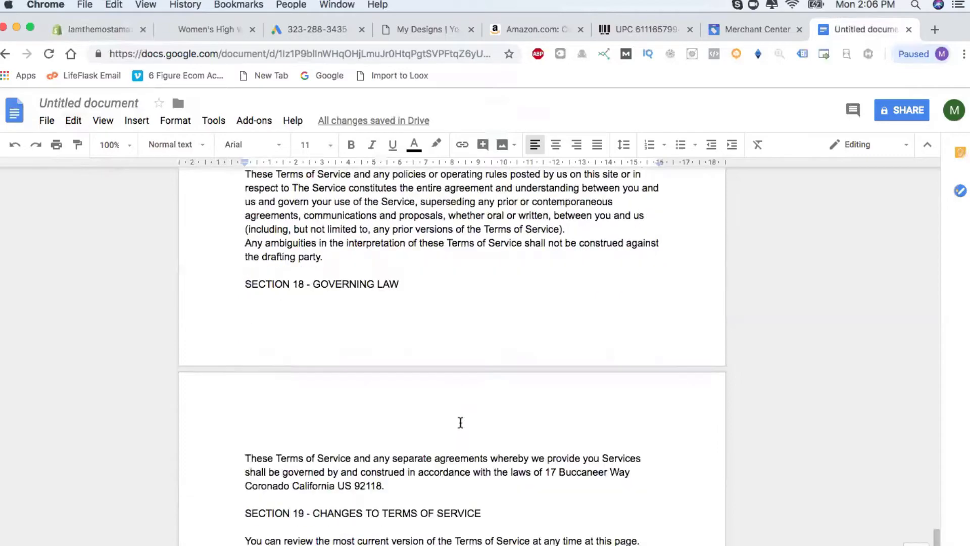
{"action": "scroll", "coordinate": [459, 422], "scroll_direction": "up", "scroll_amount": 12}
{"action": "scroll", "coordinate": [464, 421], "scroll_direction": "up", "scroll_amount": 1}
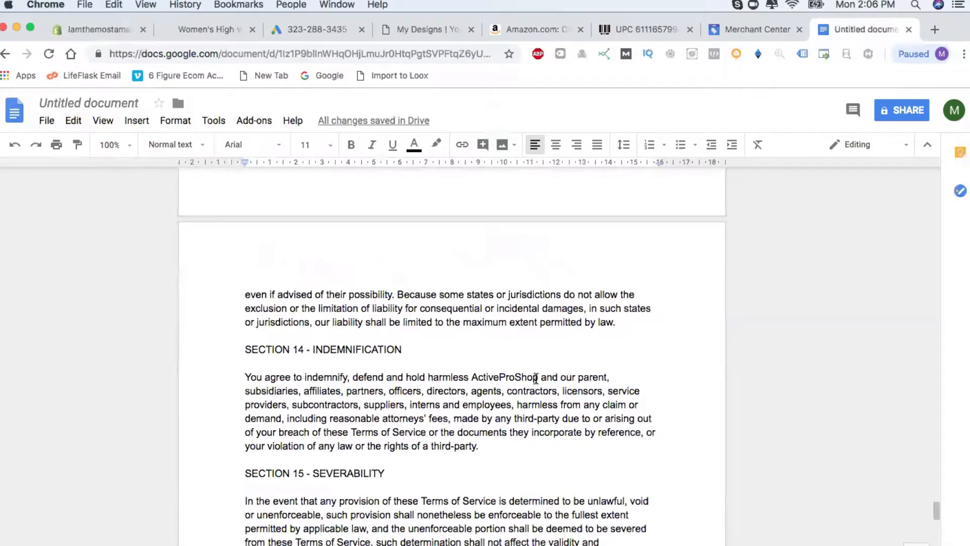
{"action": "left_click_drag", "start_coordinate": [538, 377], "coordinate": [458, 375]}
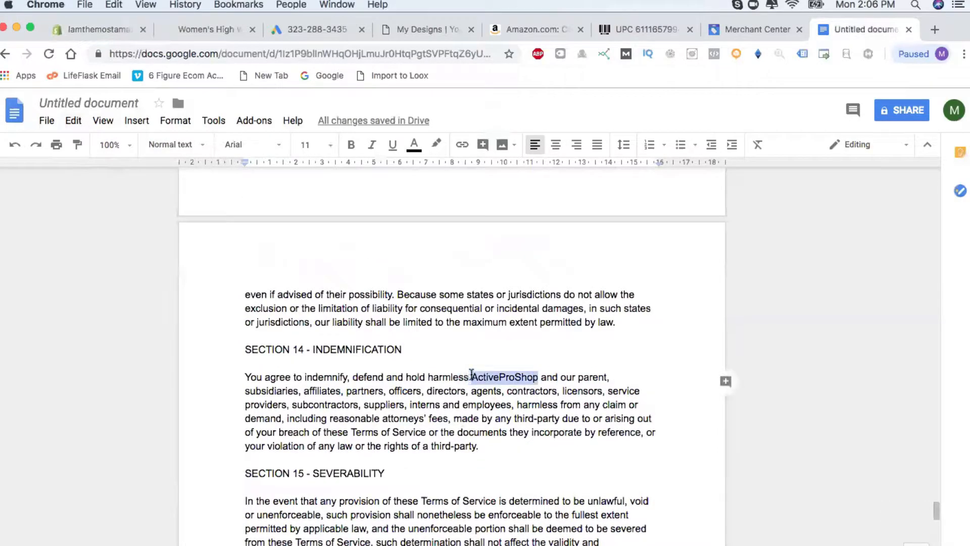
{"action": "key", "text": "BackSpace"}
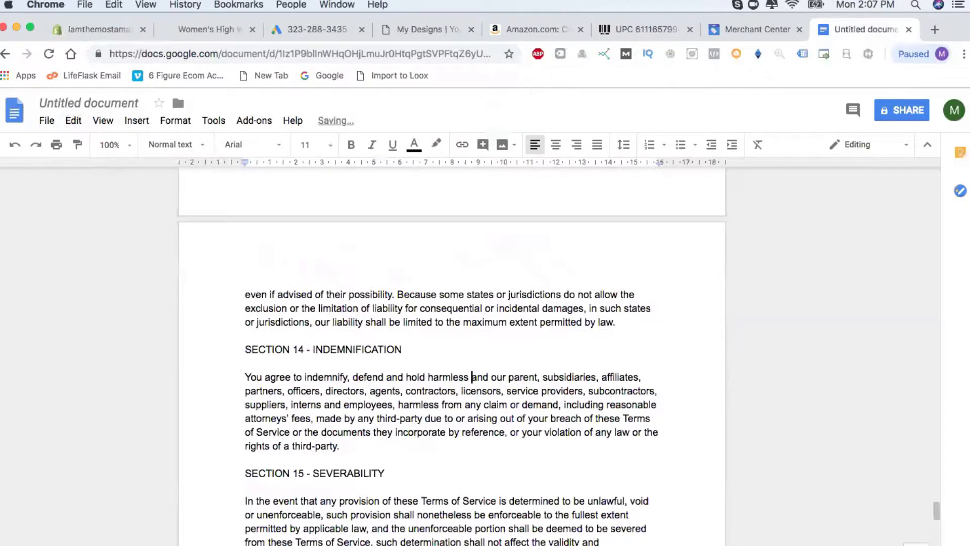
{"action": "type", "text": "__________"}
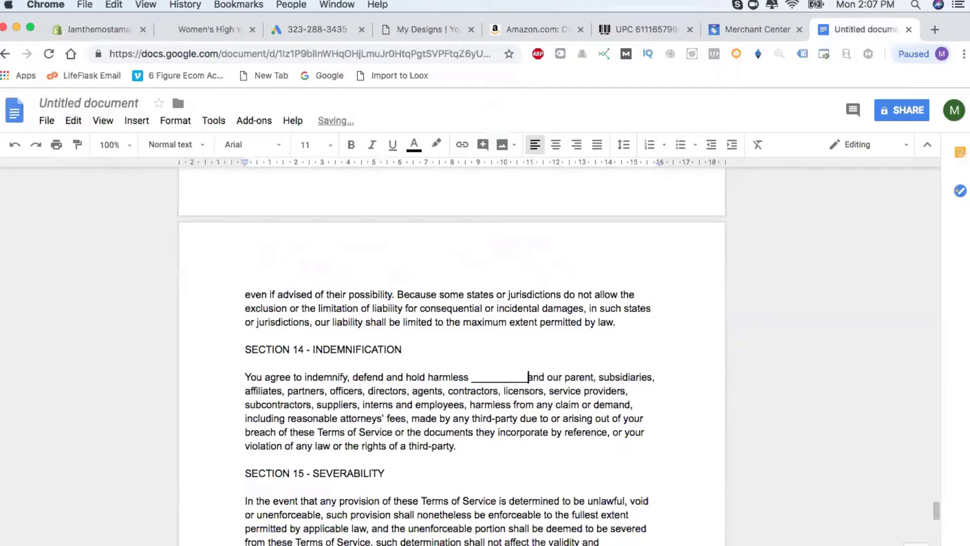
Select the whole Terms of Service text, through Section 20, for copying.
{"action": "scroll", "coordinate": [466, 454], "scroll_direction": "down", "scroll_amount": 10}
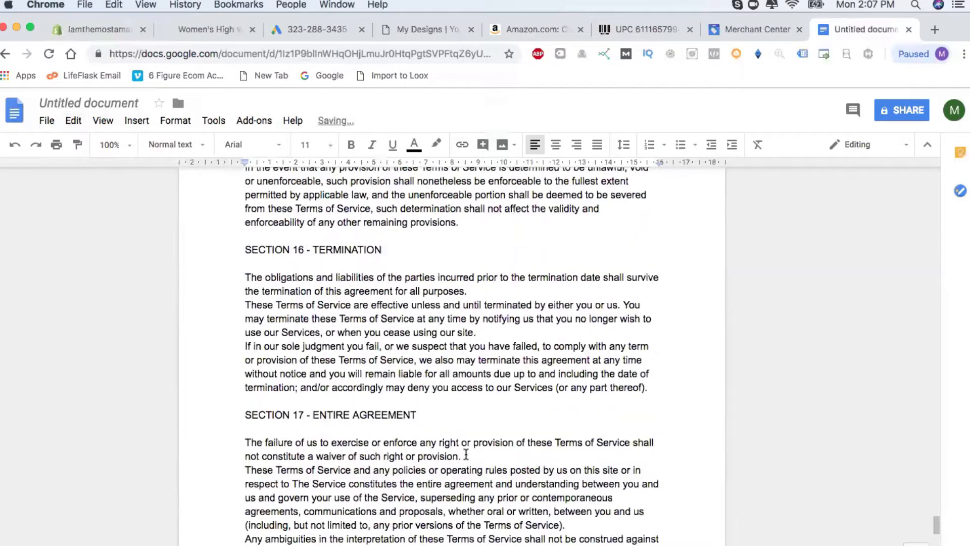
{"action": "scroll", "coordinate": [465, 473], "scroll_direction": "down", "scroll_amount": 6}
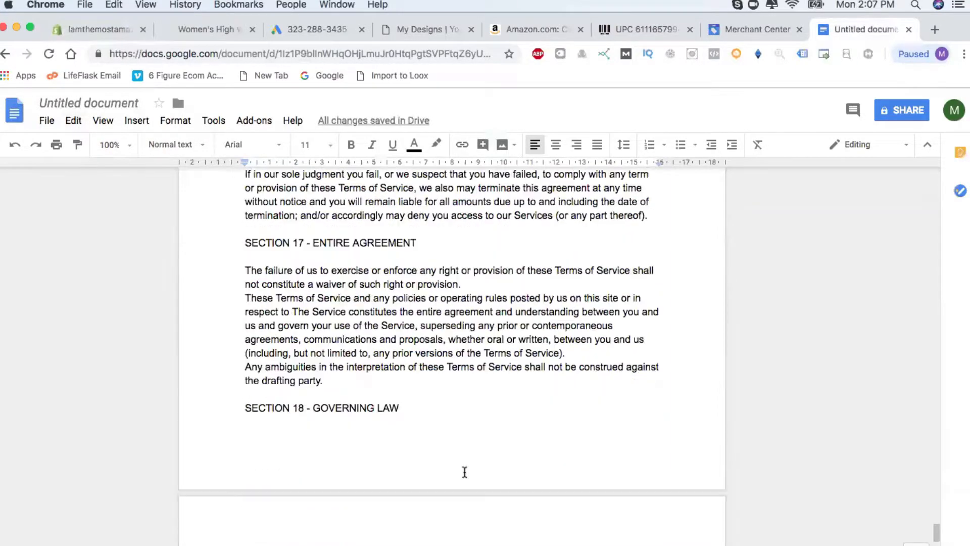
{"action": "scroll", "coordinate": [447, 492], "scroll_direction": "down", "scroll_amount": 8}
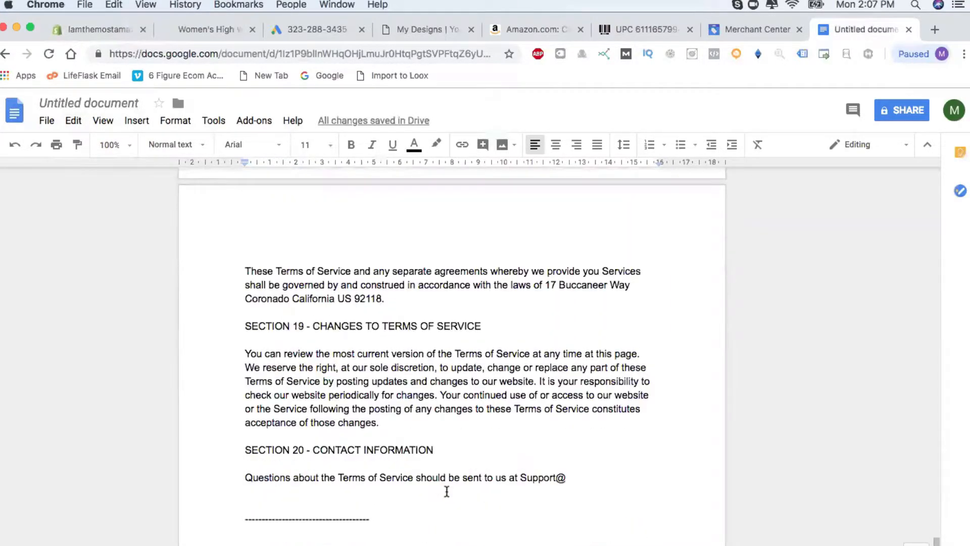
{"action": "scroll", "coordinate": [446, 491], "scroll_direction": "down", "scroll_amount": 5}
{"action": "scroll", "coordinate": [447, 491], "scroll_direction": "up", "scroll_amount": 5}
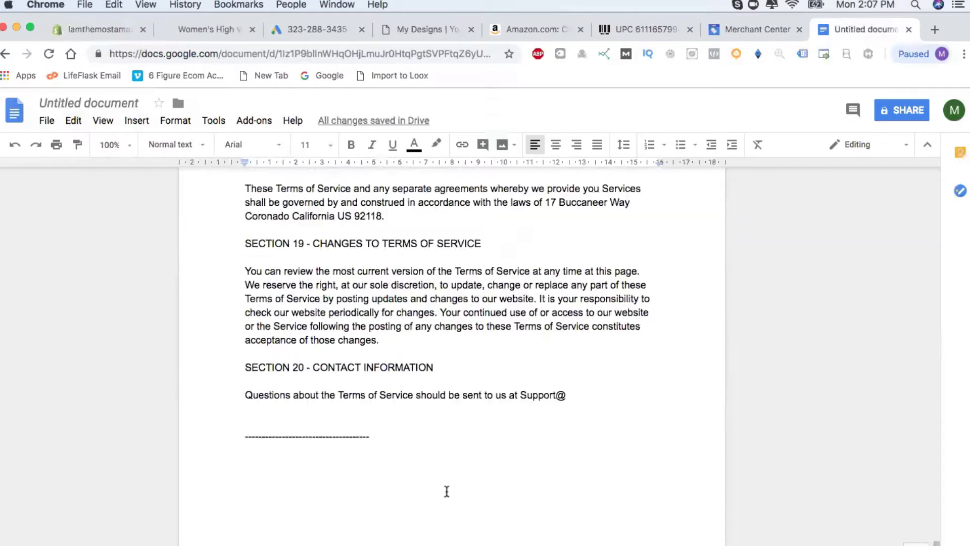
{"action": "left_click_drag", "start_coordinate": [577, 444], "coordinate": [299, 210]}
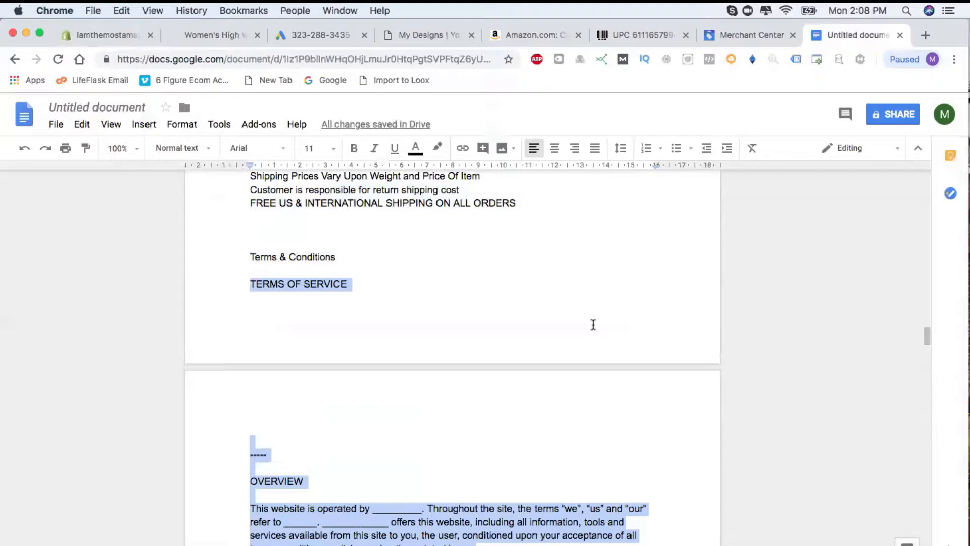
{"action": "scroll", "coordinate": [451, 387], "scroll_direction": "down", "scroll_amount": 5}
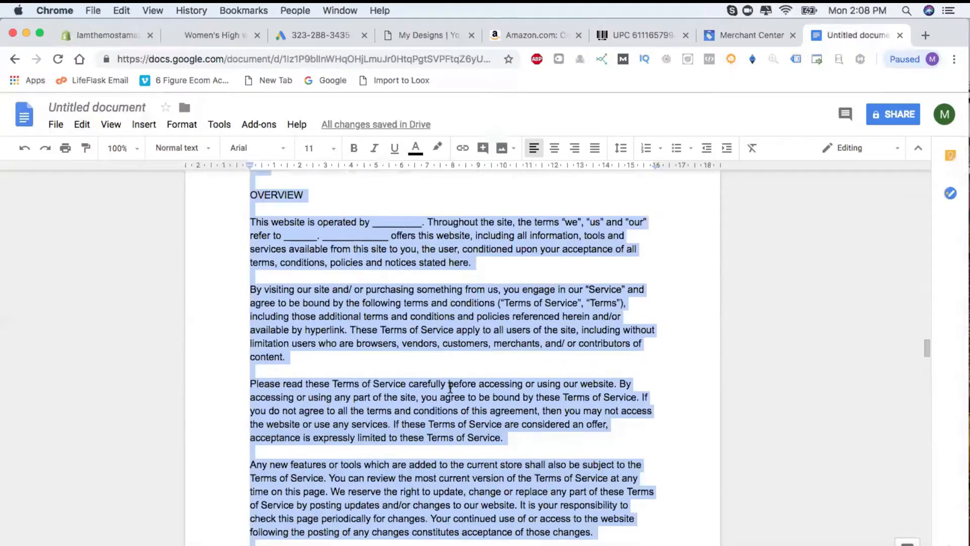
Start a new Shopify page titled 'Terms OF service'.
{"action": "left_click", "coordinate": [104, 36]}
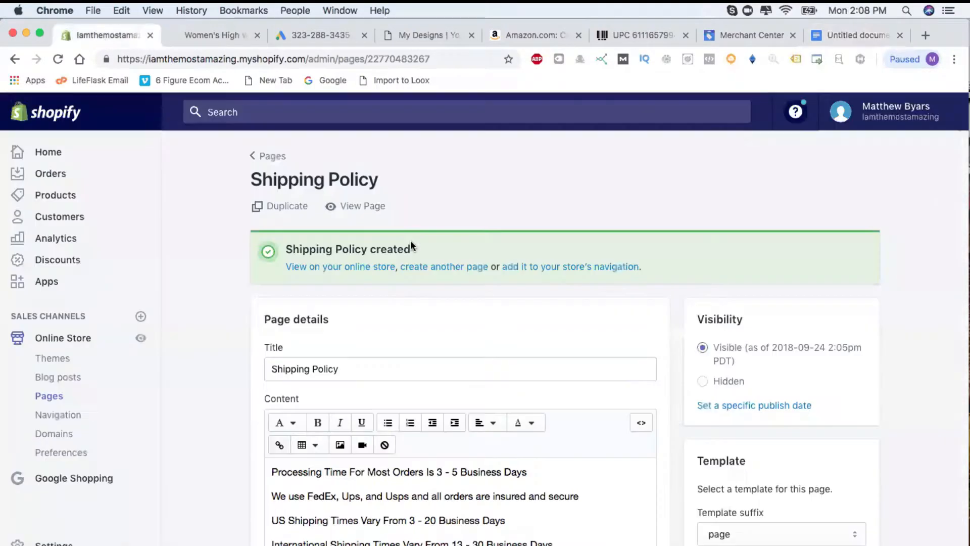
{"action": "left_click", "coordinate": [264, 158]}
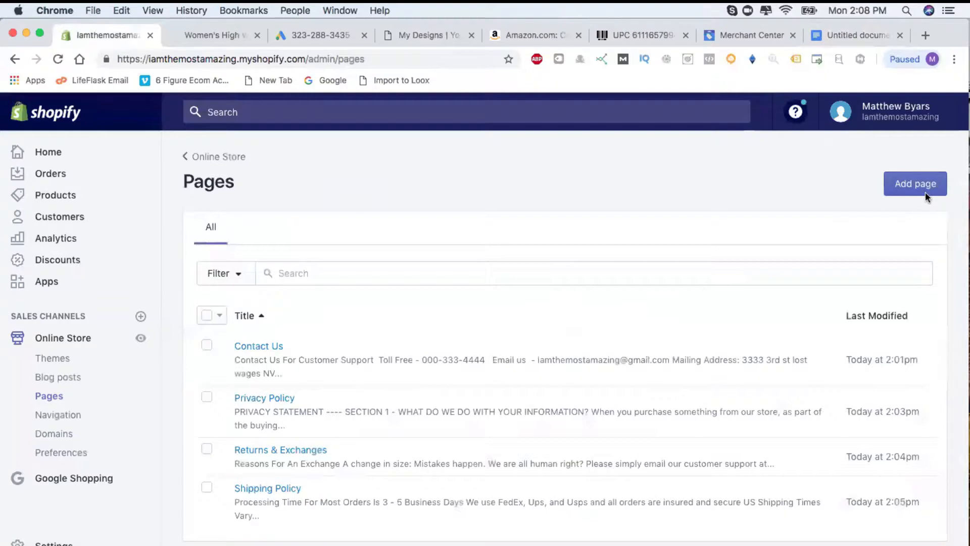
{"action": "left_click", "coordinate": [926, 192]}
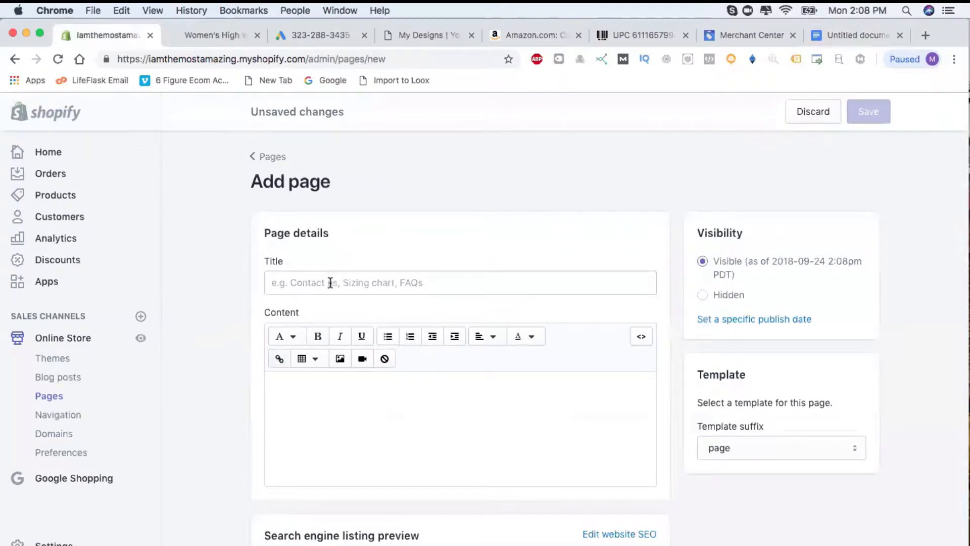
{"action": "left_click", "coordinate": [331, 283]}
{"action": "type", "text": "Terms"}
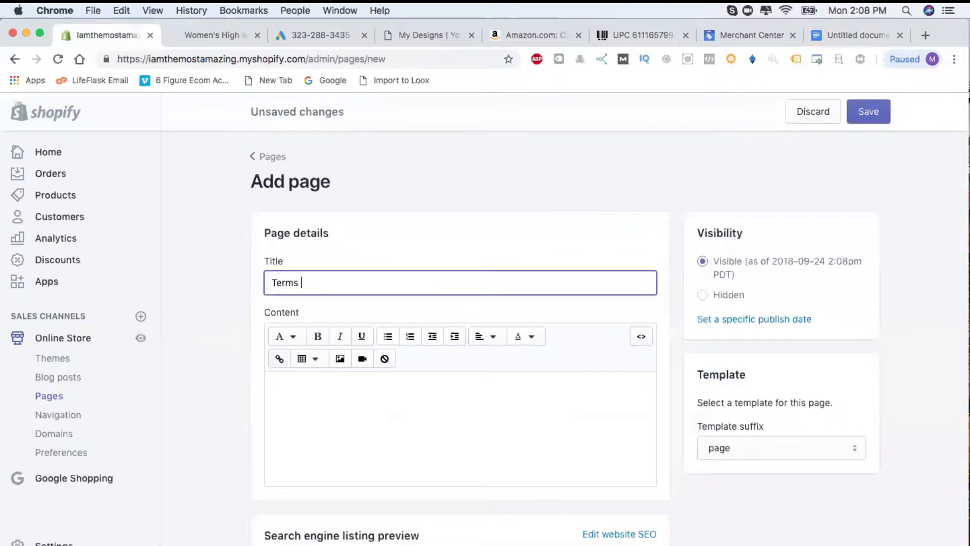
{"action": "type", "text": " OF service"}
Paste the terms, blank the governing-law address, complete the e-mail with themostamazing.com, and save.
{"action": "left_click", "coordinate": [331, 393]}
{"action": "key", "text": "cmd+v"}
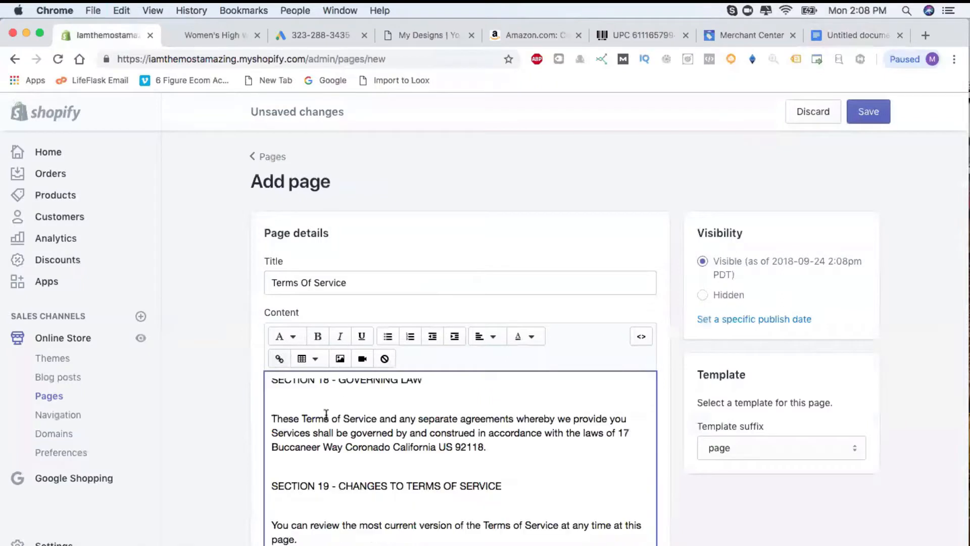
{"action": "scroll", "coordinate": [510, 379], "scroll_direction": "down", "scroll_amount": 3}
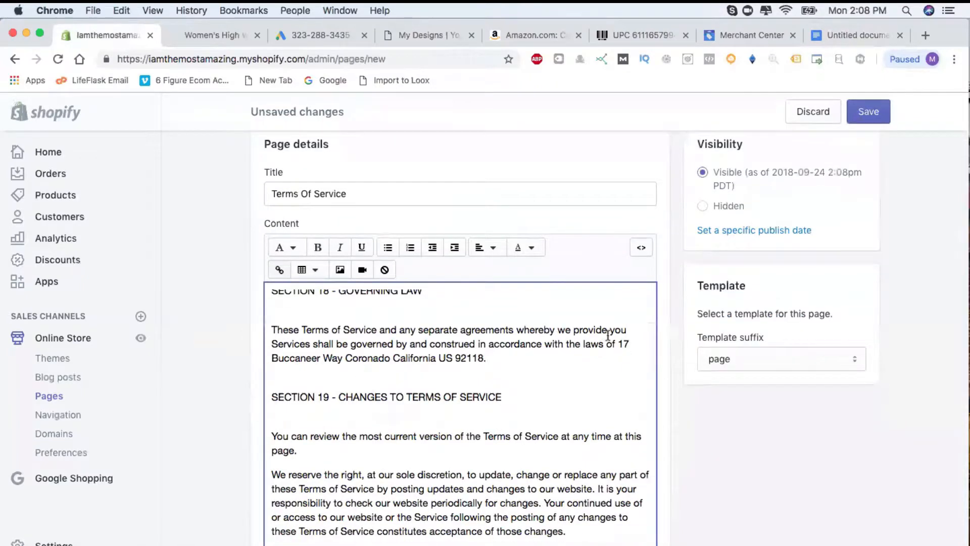
{"action": "left_click", "coordinate": [632, 358], "text": "shift"}
{"action": "key", "text": "BackSpace"}
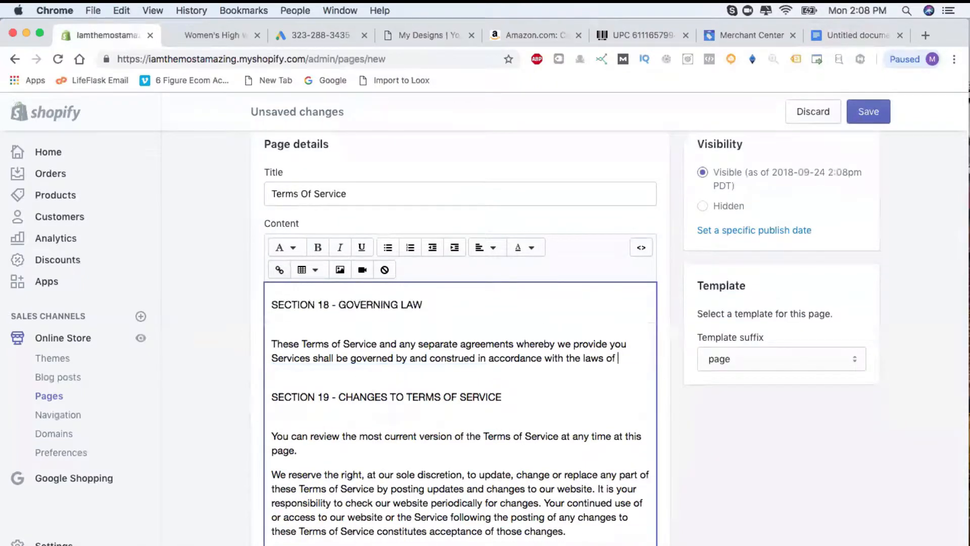
{"action": "type", "text": "_______________"}
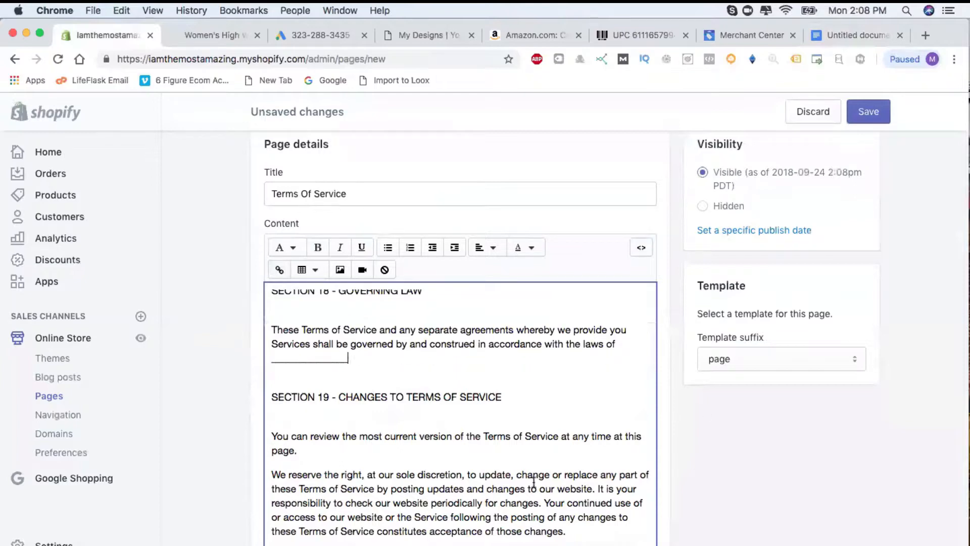
{"action": "scroll", "coordinate": [534, 481], "scroll_direction": "down", "scroll_amount": 10}
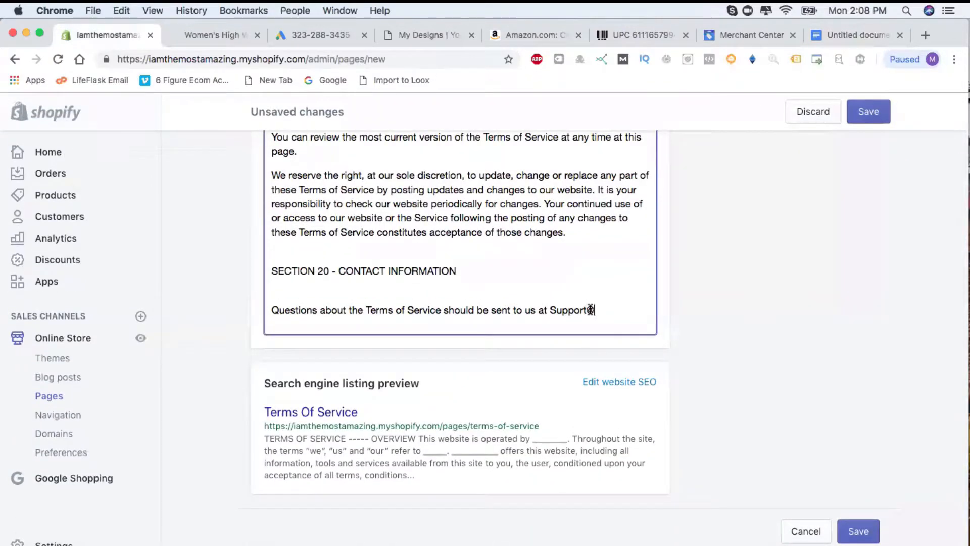
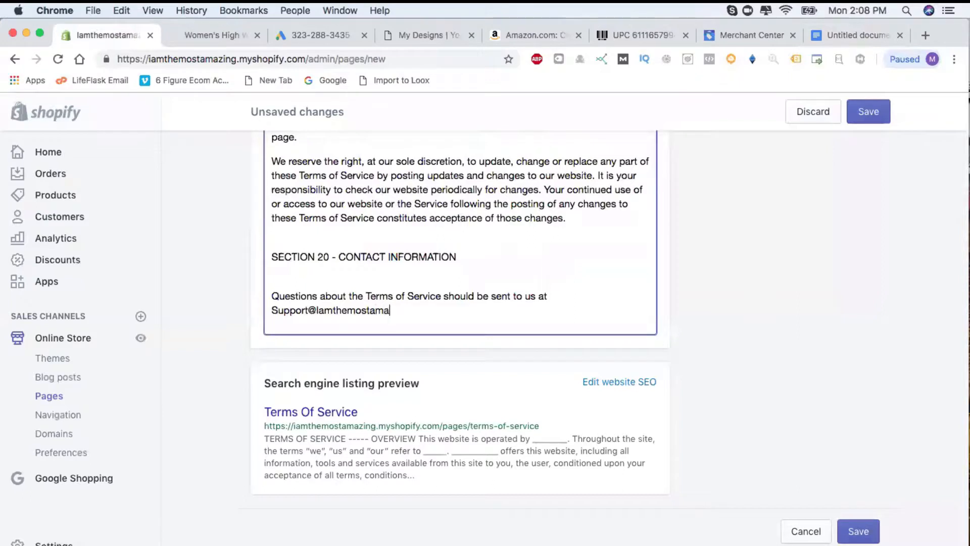
{"action": "left_click", "coordinate": [875, 111]}
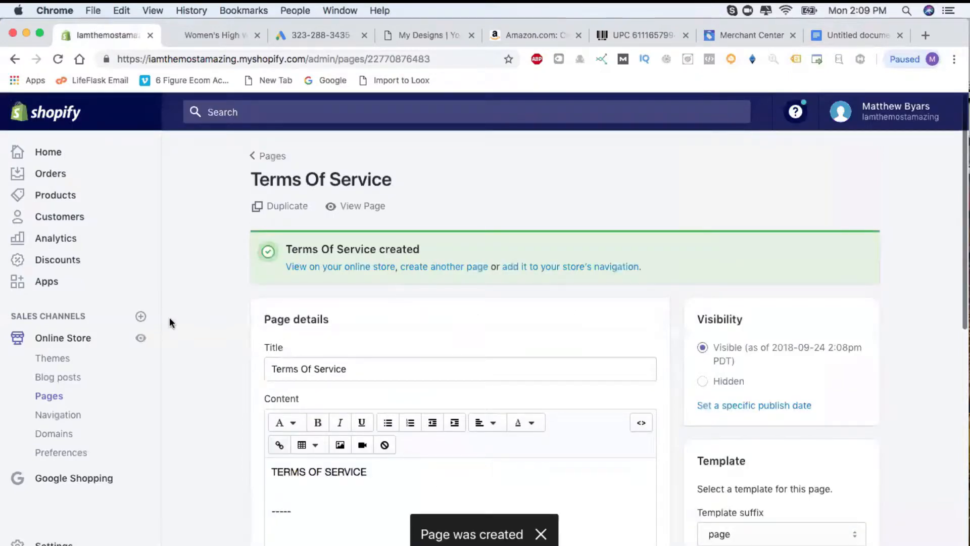
{"action": "left_click", "coordinate": [262, 156]}
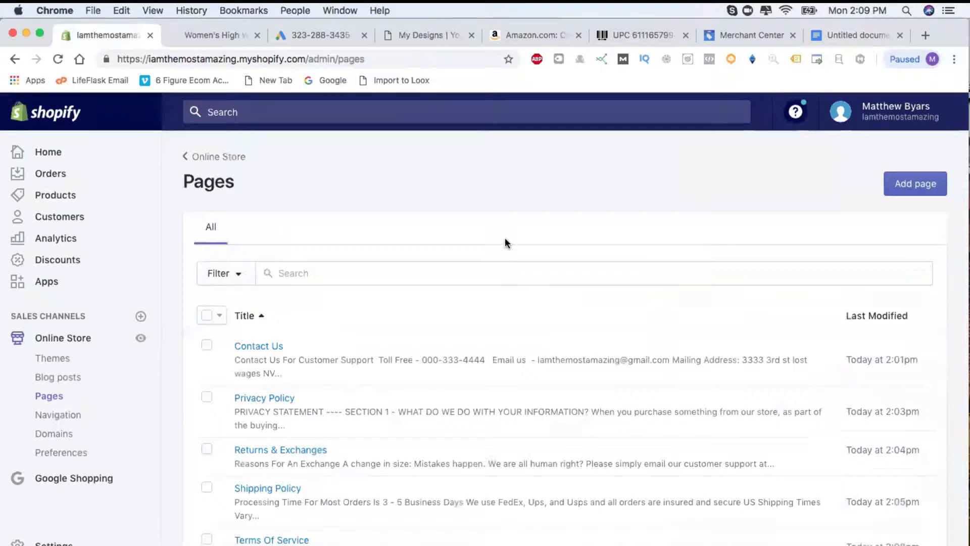
Scroll the Pages list to confirm Terms Of Service sits among the five policy pages.
{"action": "scroll", "coordinate": [505, 238], "scroll_direction": "down", "scroll_amount": 3}
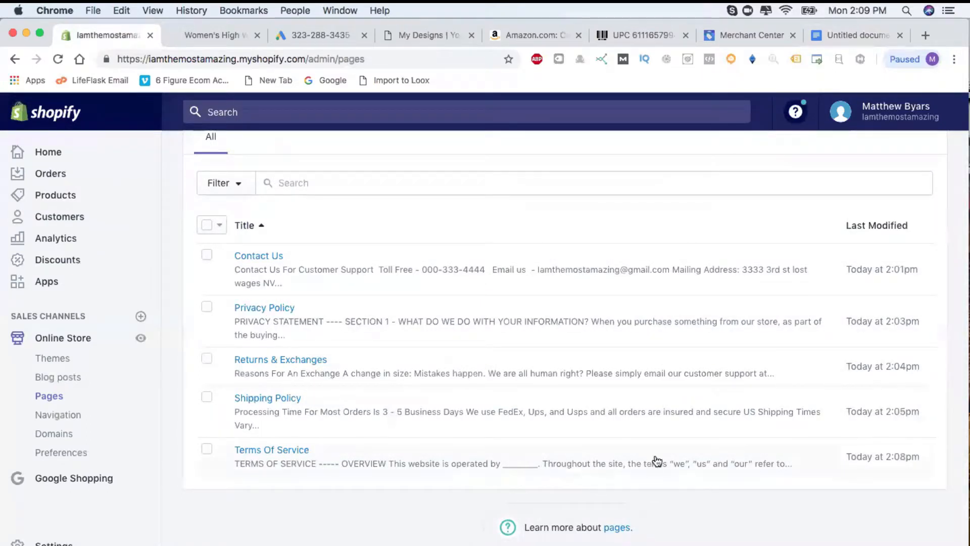
{"action": "scroll", "coordinate": [504, 273], "scroll_direction": "up", "scroll_amount": 1}
{"action": "scroll", "coordinate": [504, 273], "scroll_direction": "up", "scroll_amount": 3}
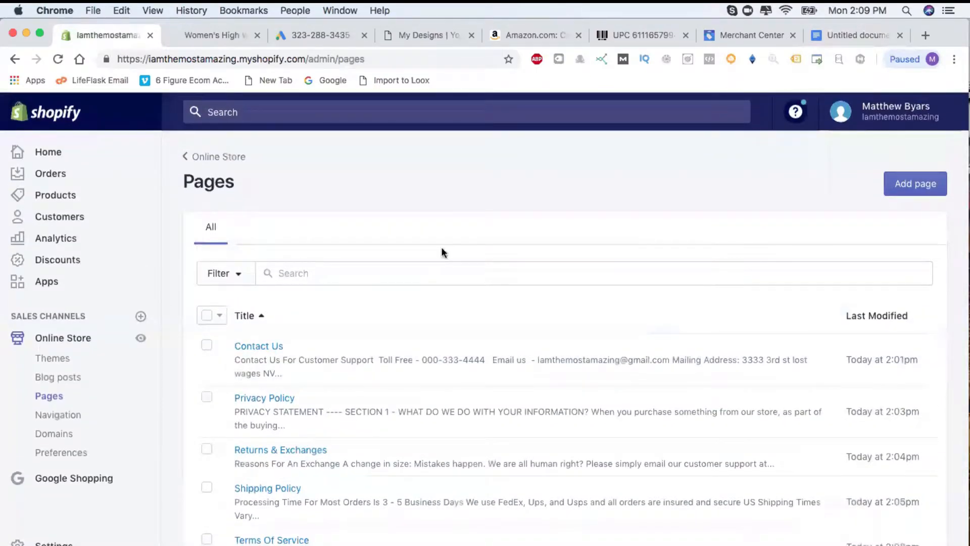
{"action": "scroll", "coordinate": [522, 243], "scroll_direction": "down", "scroll_amount": 5}
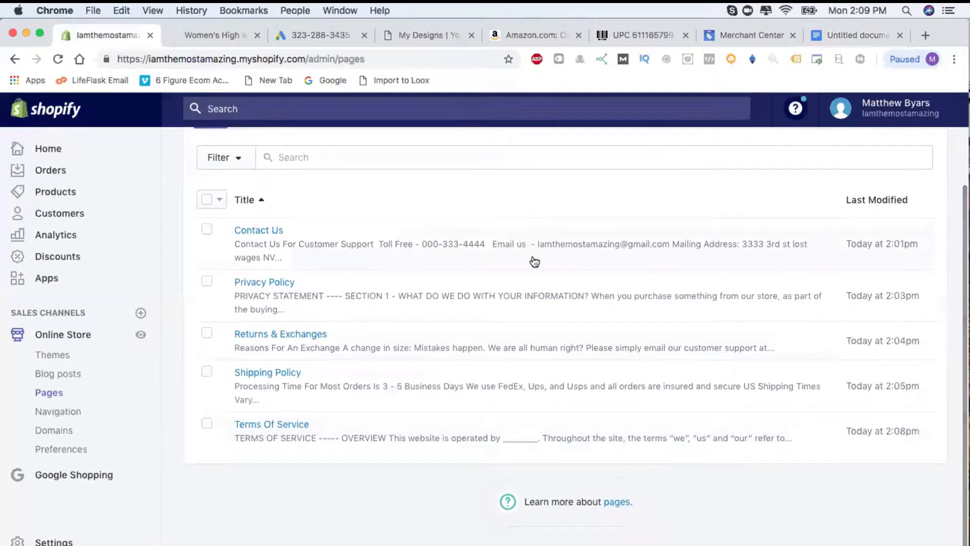
{"action": "scroll", "coordinate": [535, 261], "scroll_direction": "up", "scroll_amount": 5}
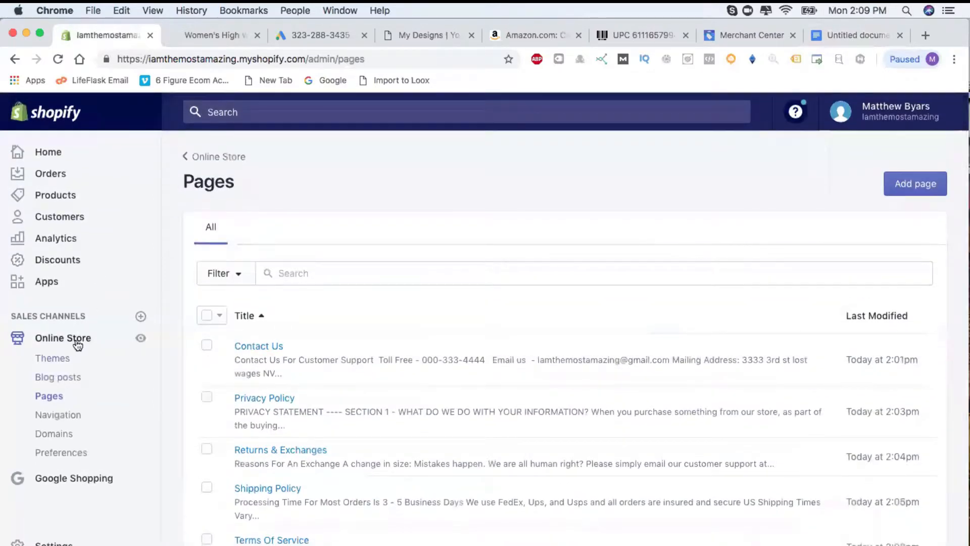
In the Debut theme editor's Footer section, turn on Show payment icons.
{"action": "left_click", "coordinate": [77, 345]}
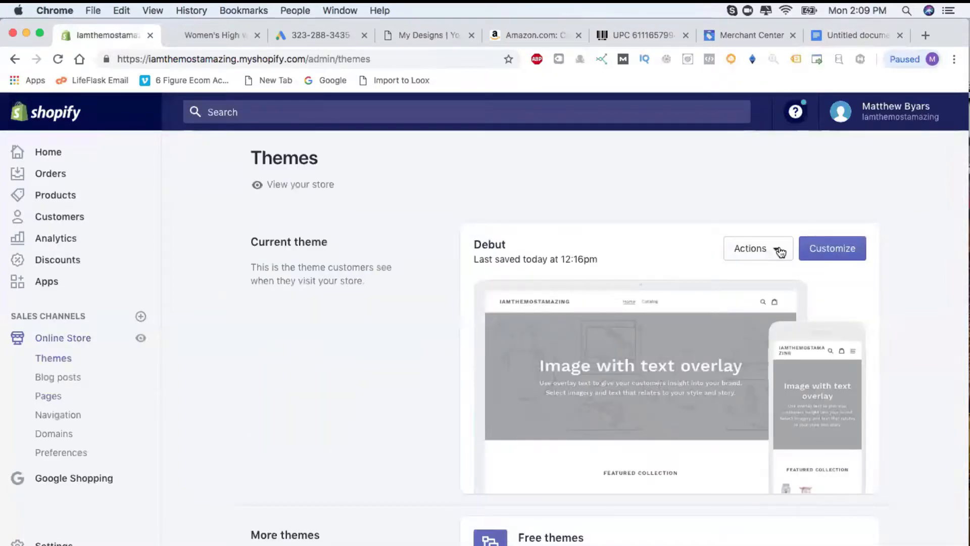
{"action": "left_click", "coordinate": [832, 252]}
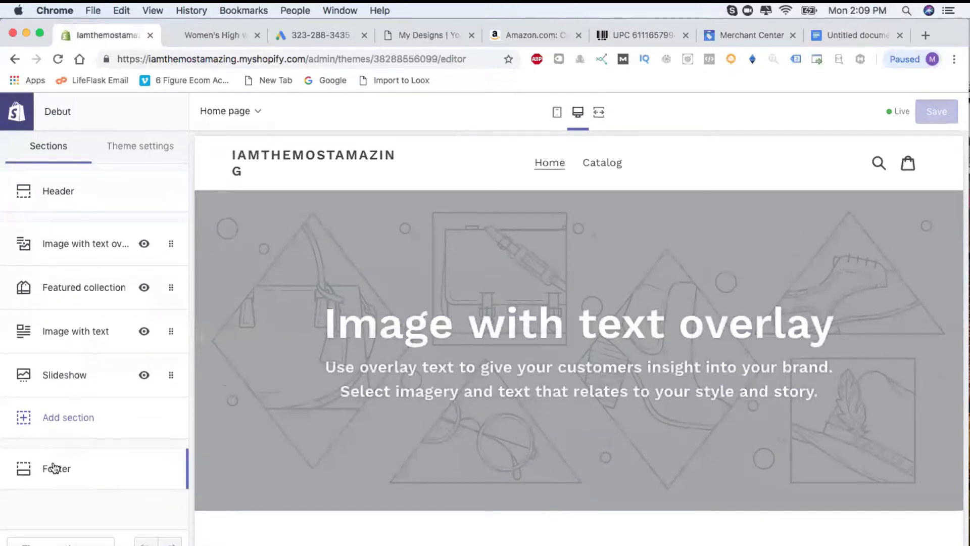
{"action": "left_click", "coordinate": [55, 468]}
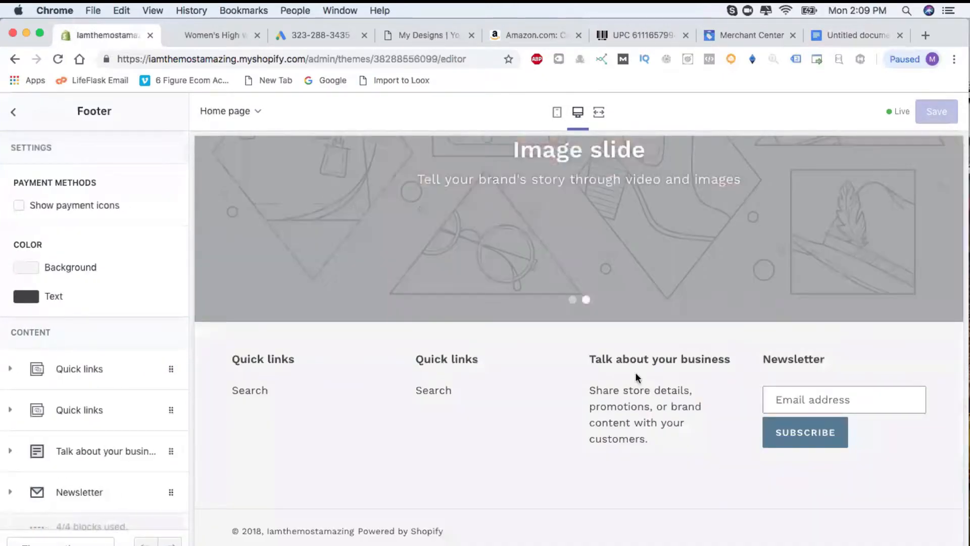
{"action": "scroll", "coordinate": [185, 424], "scroll_direction": "down", "scroll_amount": 2}
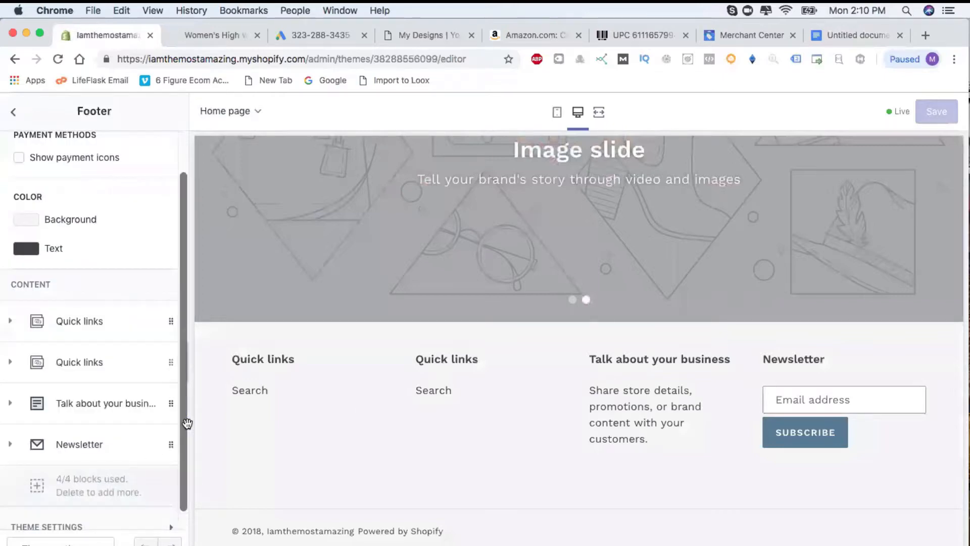
{"action": "scroll", "coordinate": [186, 422], "scroll_direction": "down", "scroll_amount": 1}
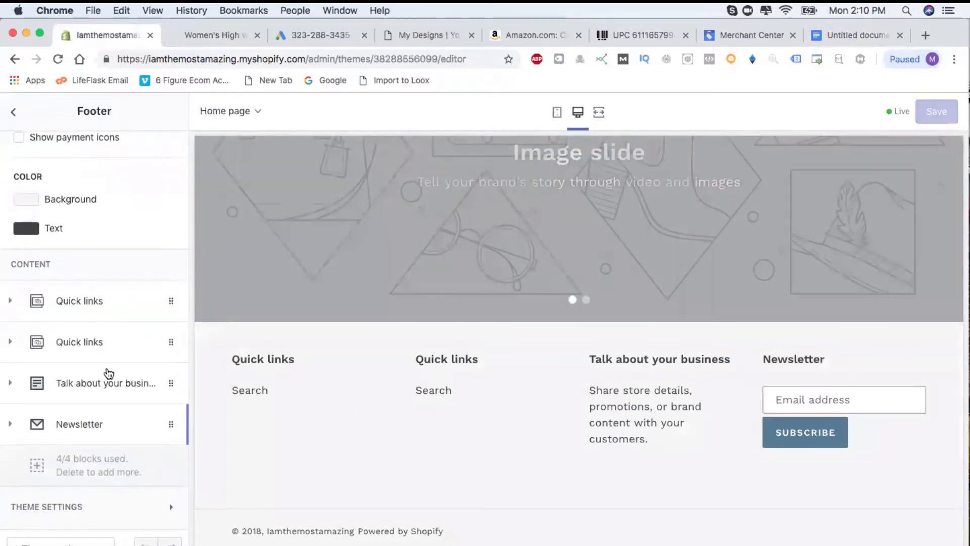
{"action": "scroll", "coordinate": [108, 372], "scroll_direction": "up", "scroll_amount": 3}
{"action": "scroll", "coordinate": [66, 324], "scroll_direction": "down", "scroll_amount": 2}
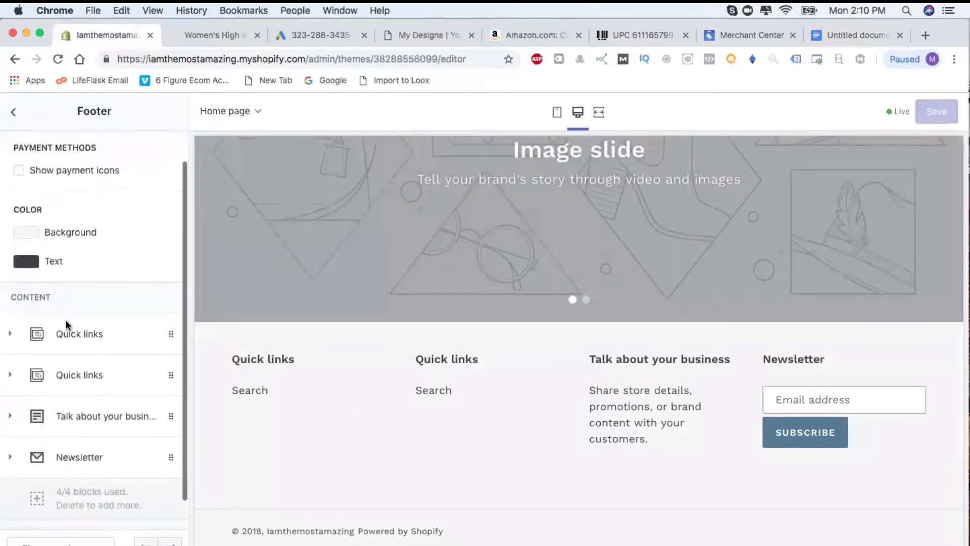
{"action": "scroll", "coordinate": [66, 324], "scroll_direction": "down", "scroll_amount": 1}
{"action": "scroll", "coordinate": [17, 207], "scroll_direction": "up", "scroll_amount": 3}
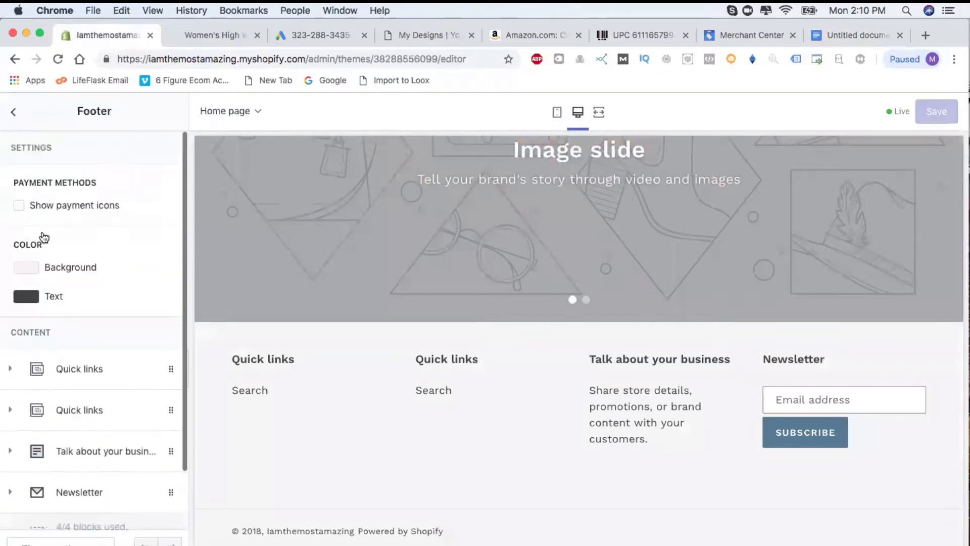
{"action": "left_click", "coordinate": [18, 207]}
{"action": "scroll", "coordinate": [95, 402], "scroll_direction": "down", "scroll_amount": 3}
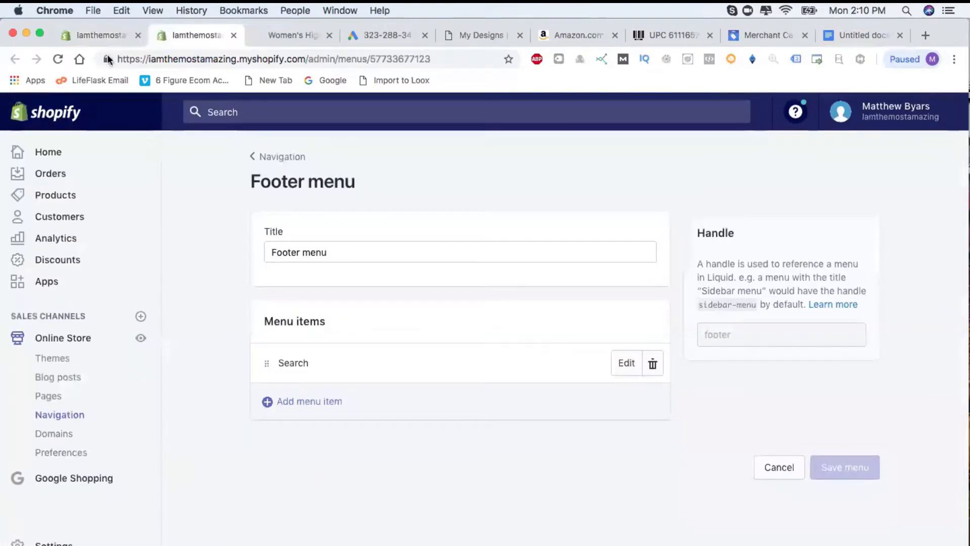
Remove the Search item from the Footer menu and start a new menu item.
{"action": "left_click", "coordinate": [105, 33]}
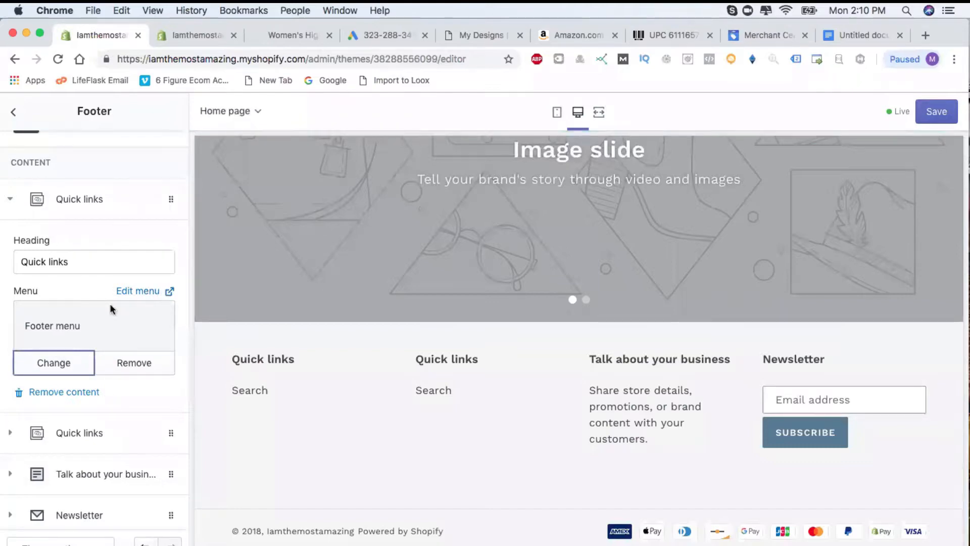
{"action": "left_click", "coordinate": [187, 36]}
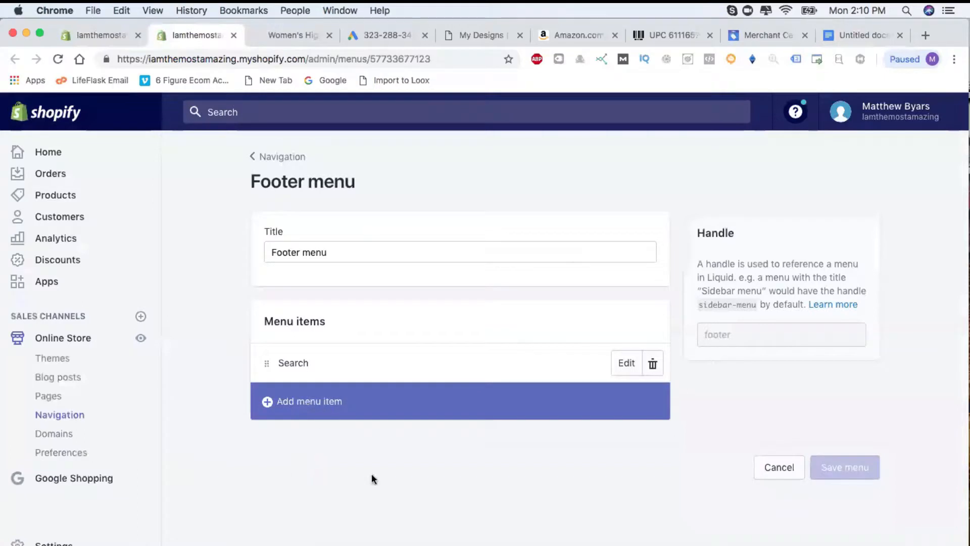
{"action": "left_click", "coordinate": [654, 368]}
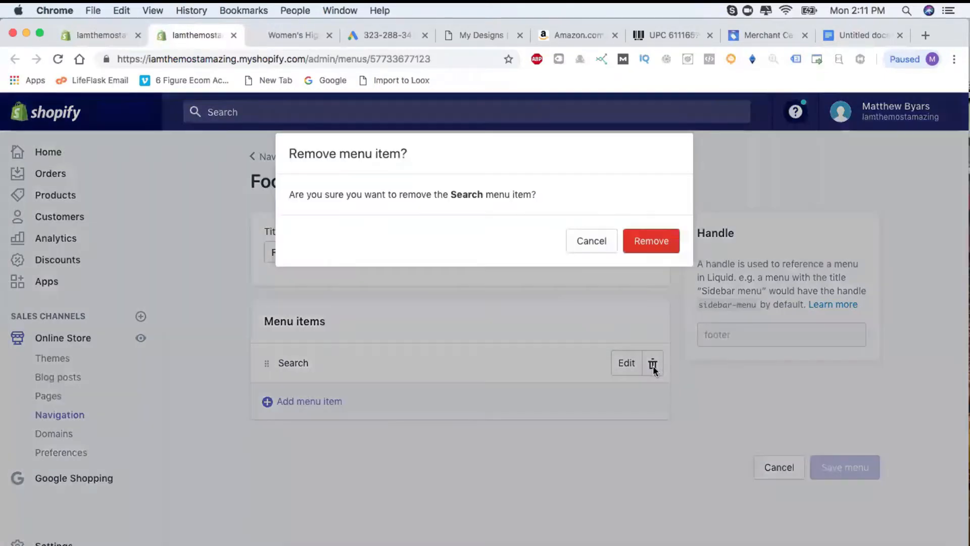
{"action": "left_click", "coordinate": [668, 243]}
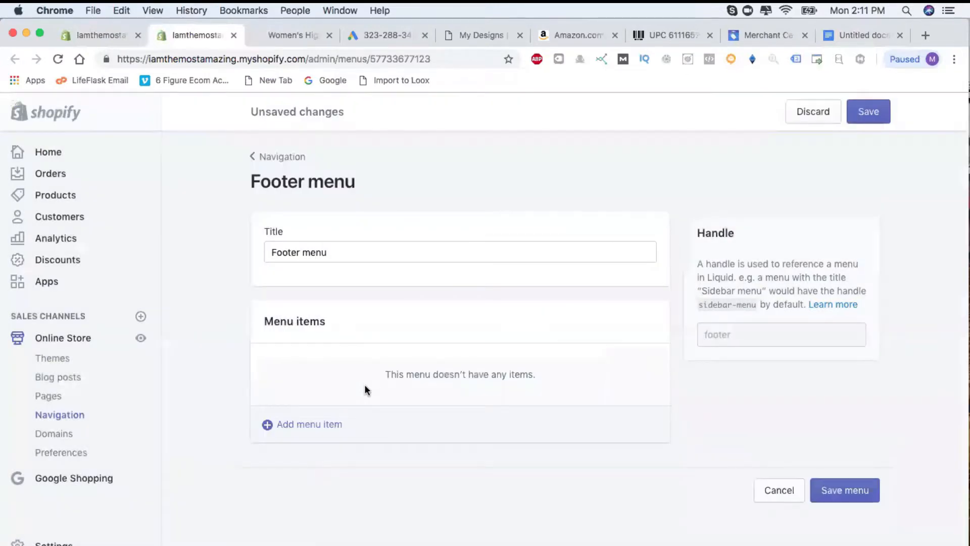
{"action": "left_click", "coordinate": [295, 426]}
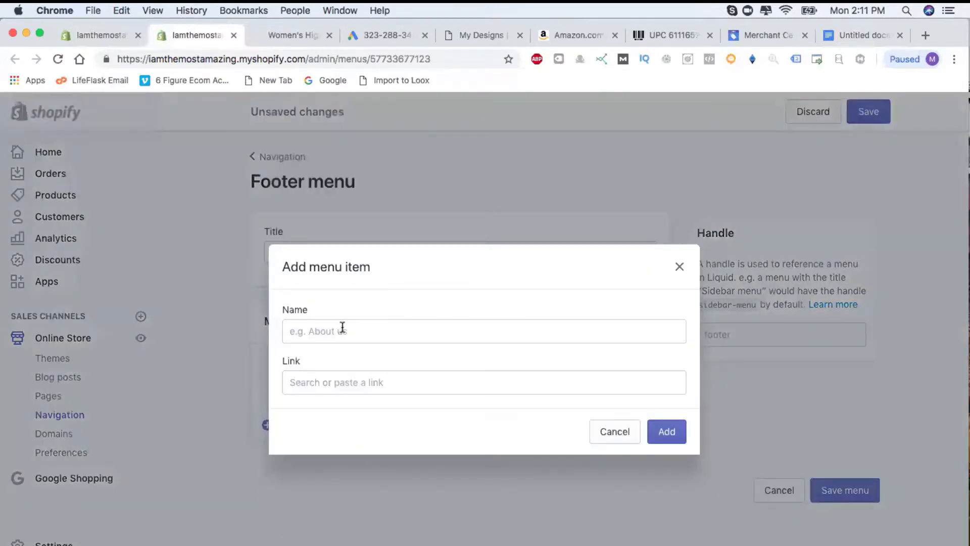
Add a Terms & Conditions footer item linked to the Terms Of Service page.
{"action": "left_click", "coordinate": [378, 338]}
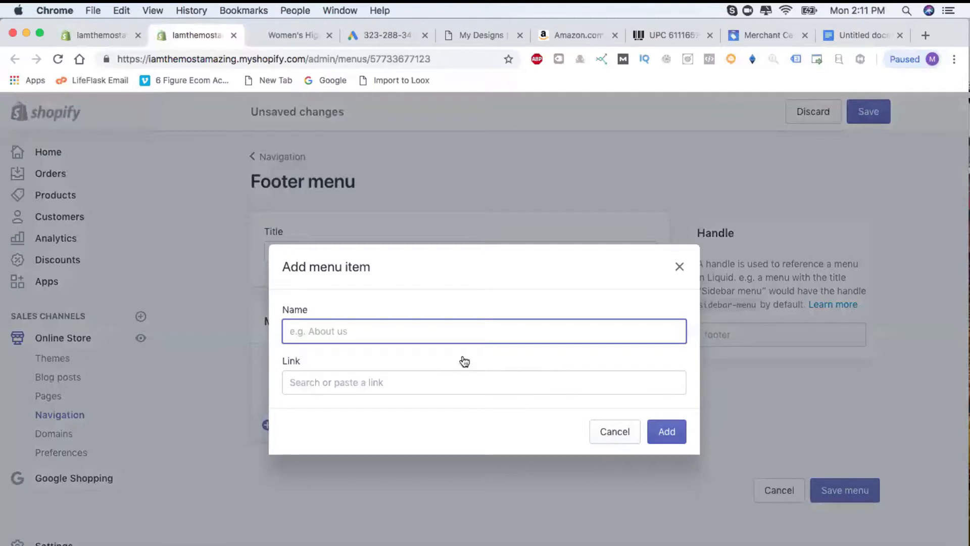
{"action": "type", "text": "Terms & Conditions"}
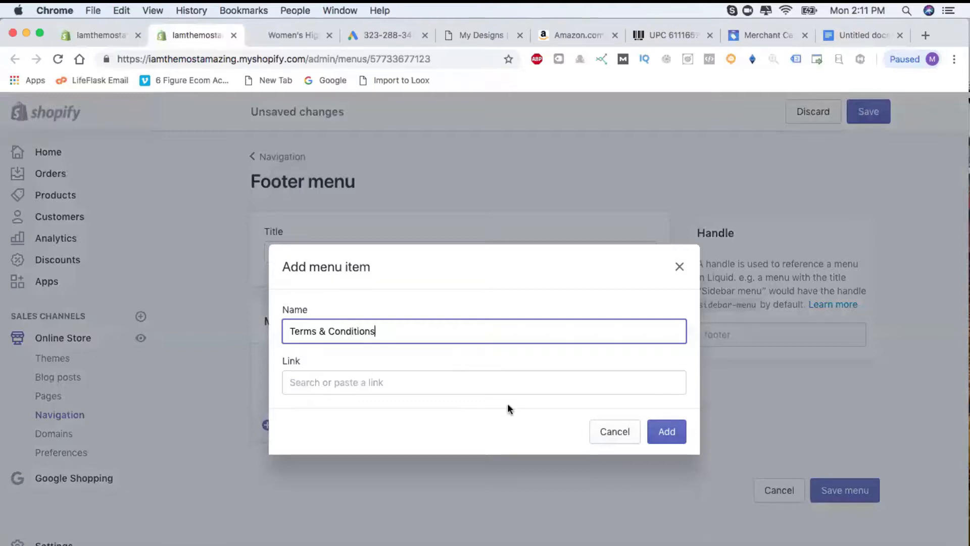
{"action": "left_click", "coordinate": [475, 374]}
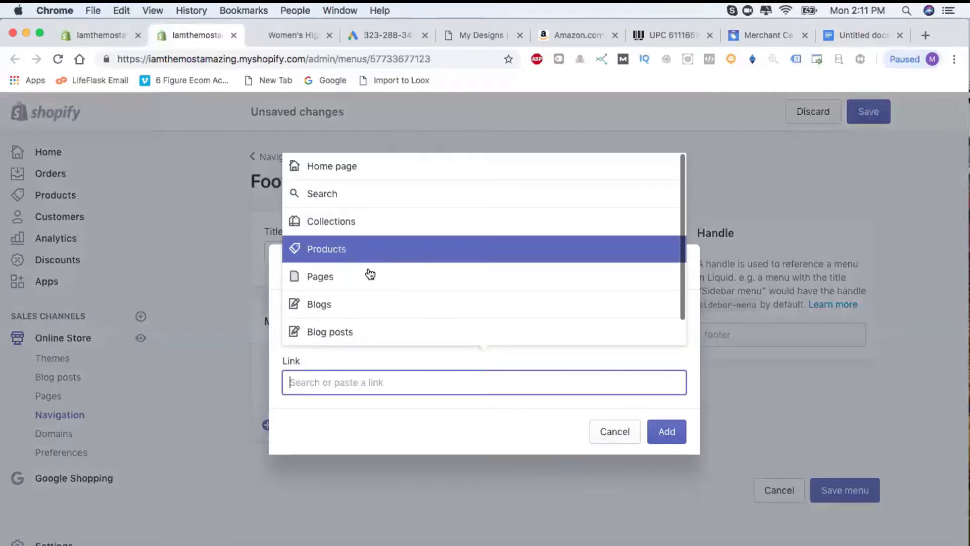
{"action": "left_click", "coordinate": [368, 274]}
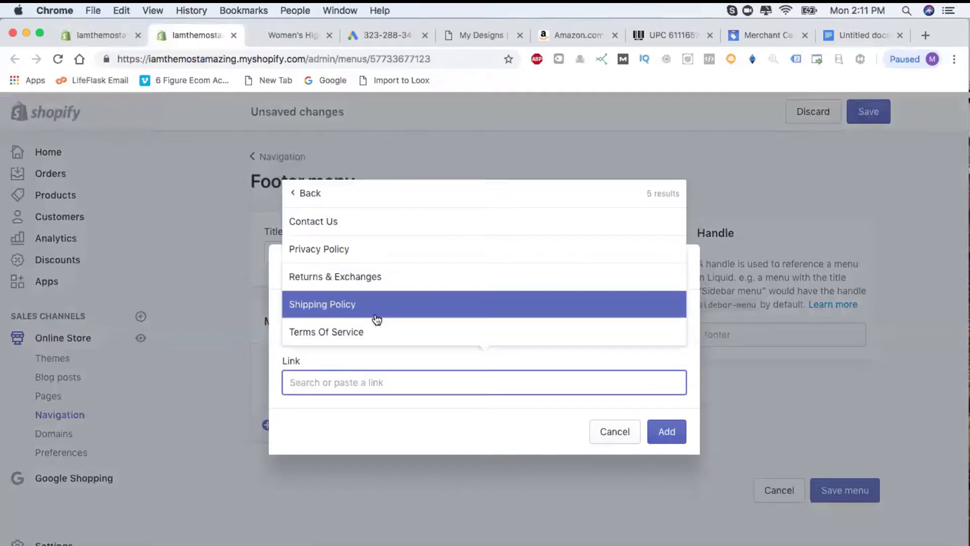
{"action": "left_click", "coordinate": [375, 333]}
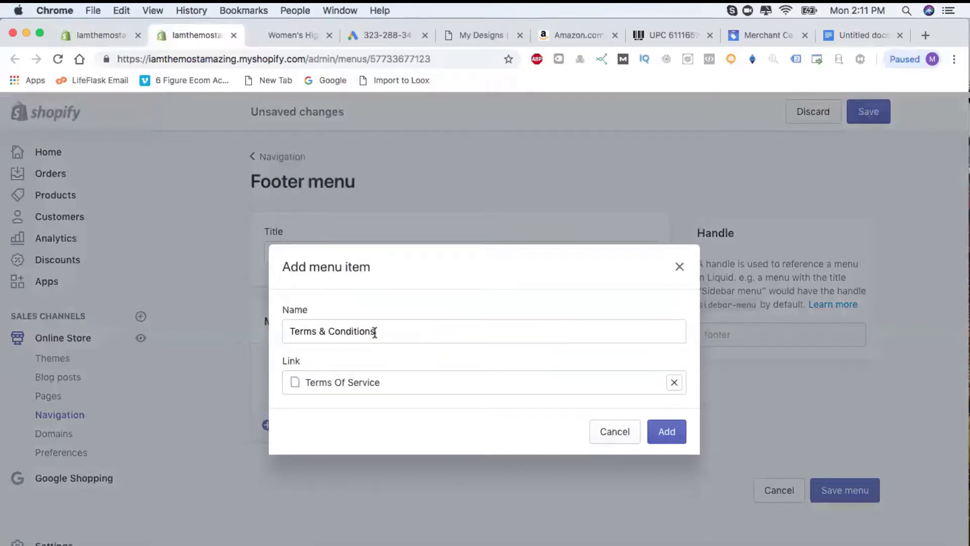
{"action": "left_click", "coordinate": [672, 432]}
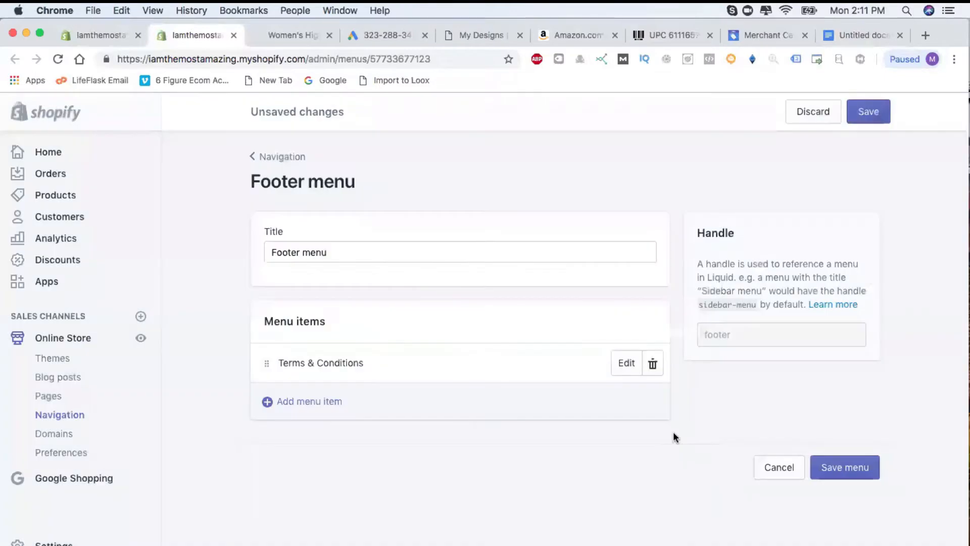
Discard an unfinished item, then add a Shipping Policy item linked to its page.
{"action": "left_click", "coordinate": [313, 406]}
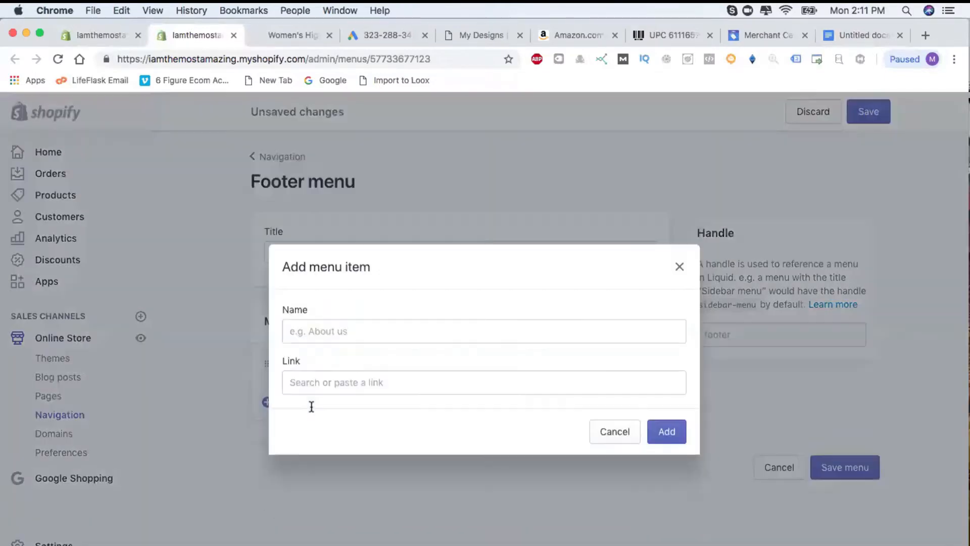
{"action": "left_click", "coordinate": [297, 330]}
{"action": "type", "text": "Con"}
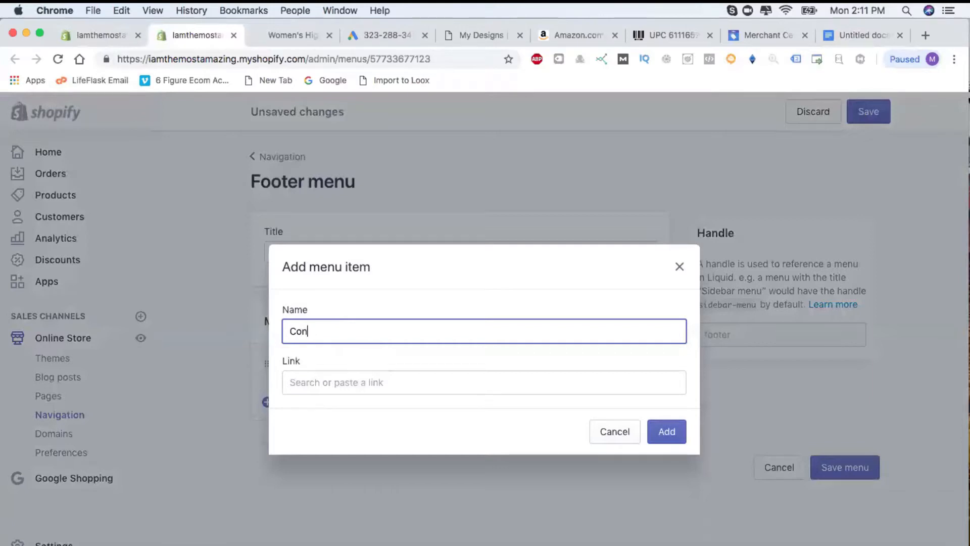
{"action": "type", "text": "o"}
{"action": "key", "text": "BackSpace"}
{"action": "key", "text": "BackSpace"}
{"action": "left_click", "coordinate": [609, 433]}
{"action": "left_click", "coordinate": [341, 411]}
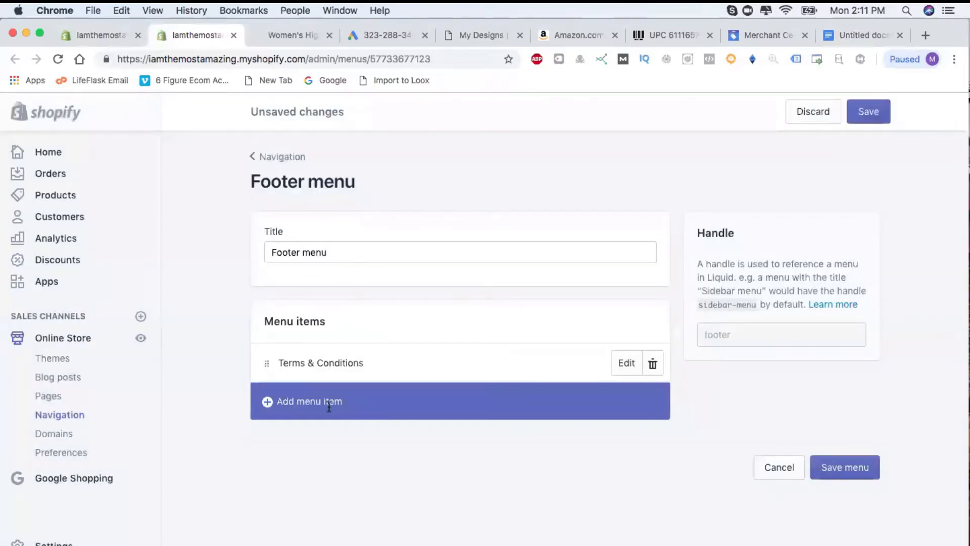
{"action": "left_click", "coordinate": [355, 332]}
{"action": "type", "text": "Shipping Pol"}
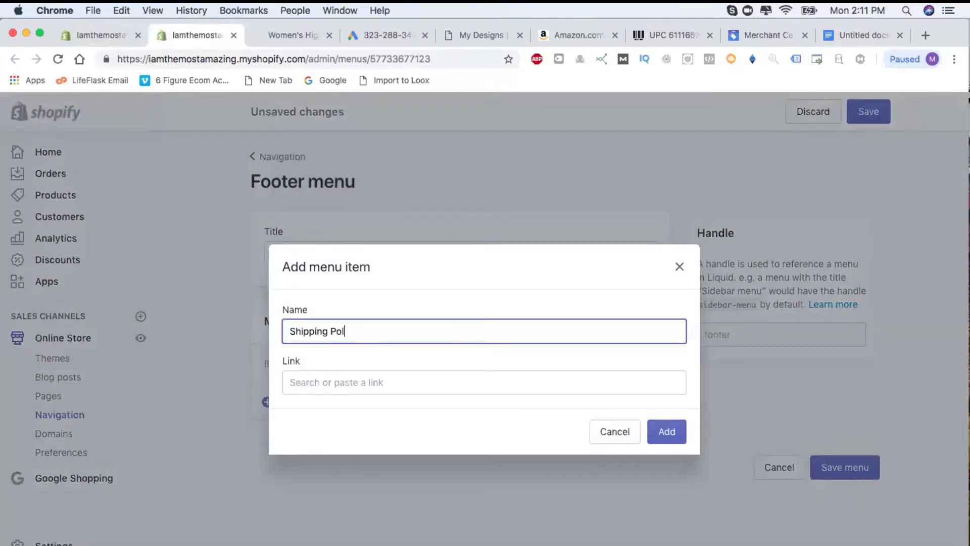
{"action": "type", "text": "icy"}
{"action": "left_click", "coordinate": [423, 383]}
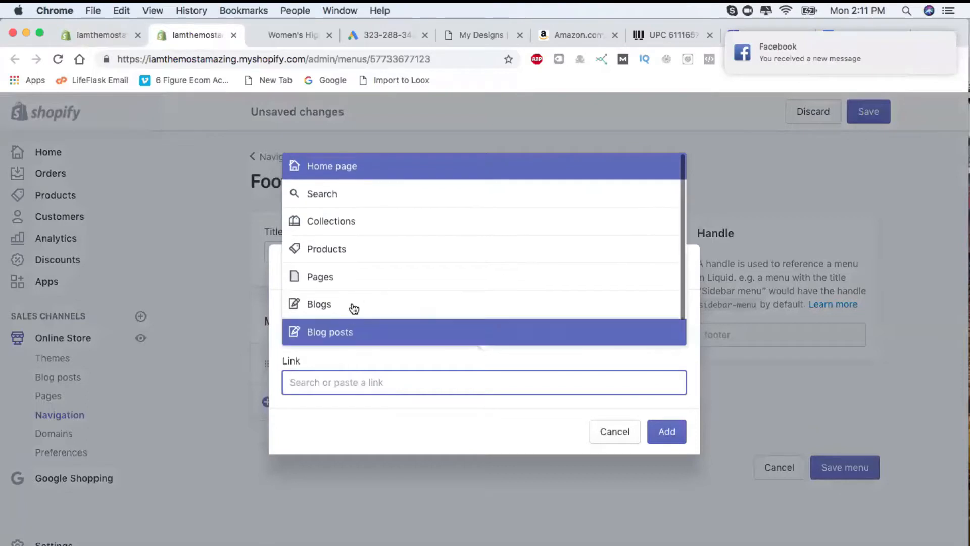
{"action": "left_click", "coordinate": [357, 281]}
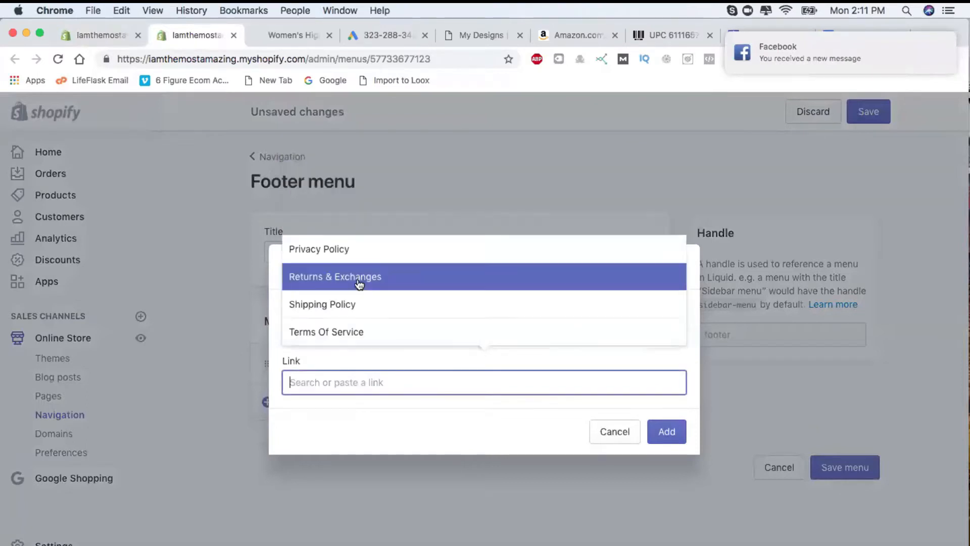
{"action": "left_click", "coordinate": [380, 306]}
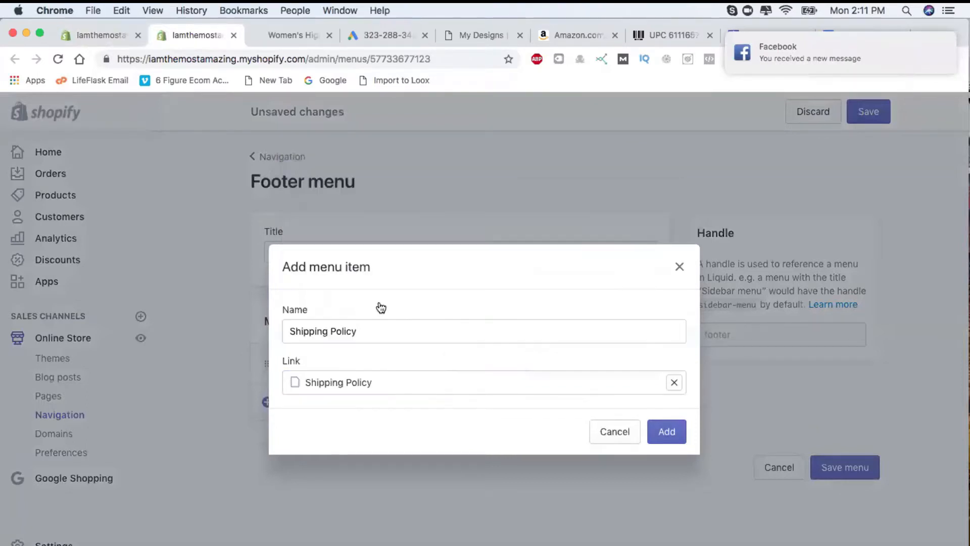
{"action": "left_click", "coordinate": [662, 433]}
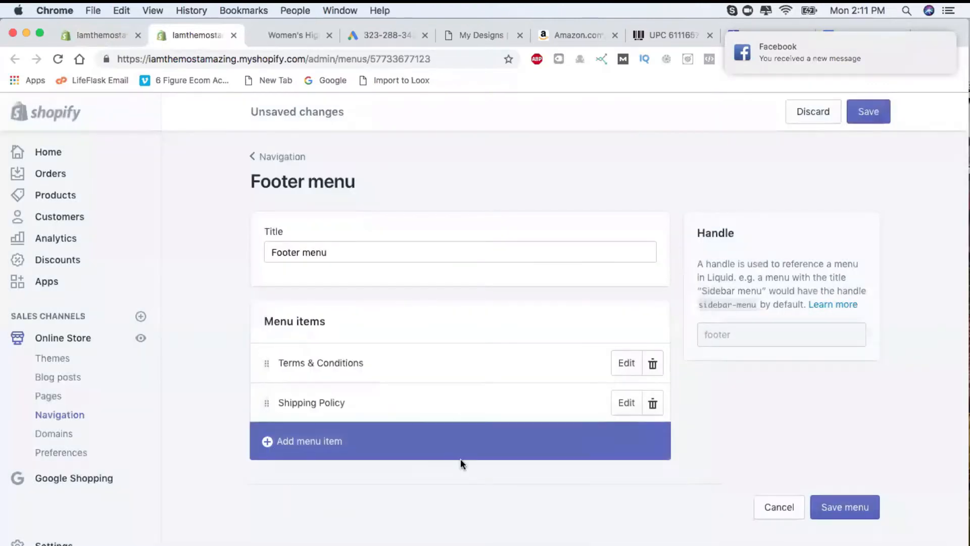
Begin a duplicate Terms & Conditions item linked to Terms Of Service, then cancel it.
{"action": "left_click", "coordinate": [320, 452]}
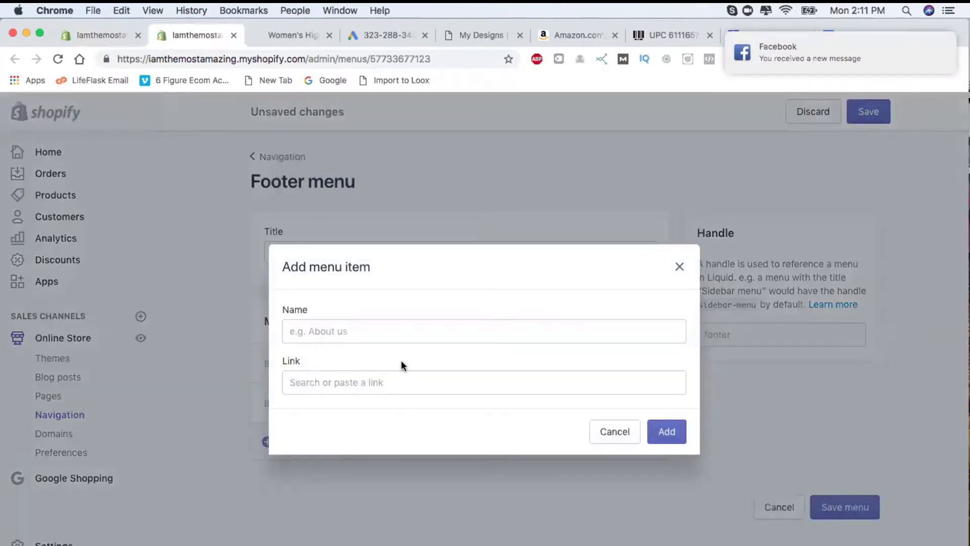
{"action": "left_click", "coordinate": [394, 329]}
{"action": "type", "text": "Term"}
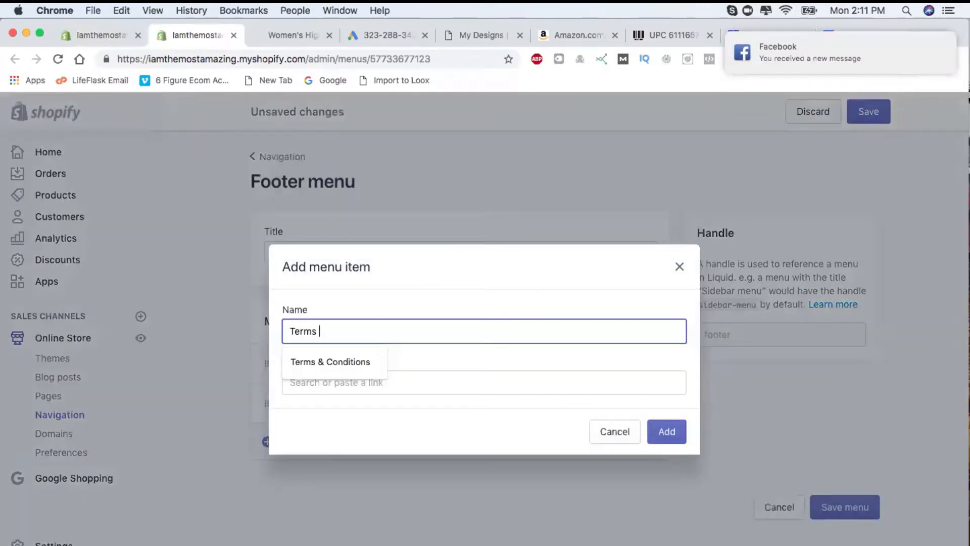
{"action": "type", "text": "s"}
{"action": "left_click", "coordinate": [362, 362]}
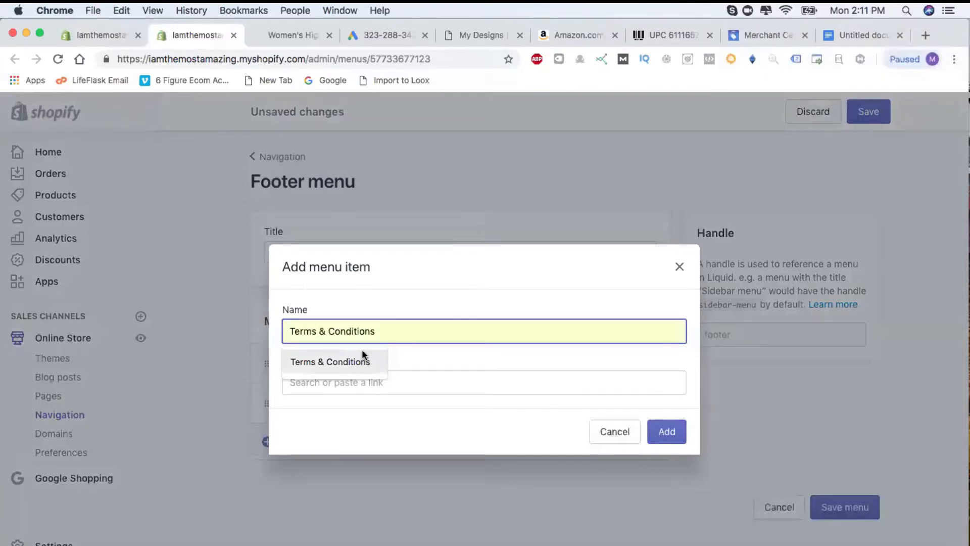
{"action": "left_click", "coordinate": [356, 378]}
{"action": "left_click", "coordinate": [368, 281]}
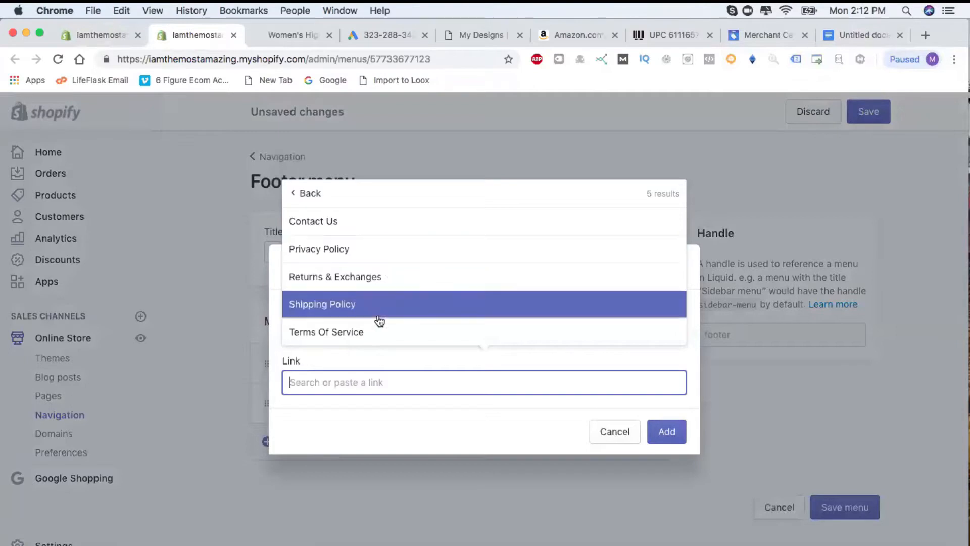
{"action": "left_click", "coordinate": [374, 333]}
{"action": "left_click", "coordinate": [617, 433]}
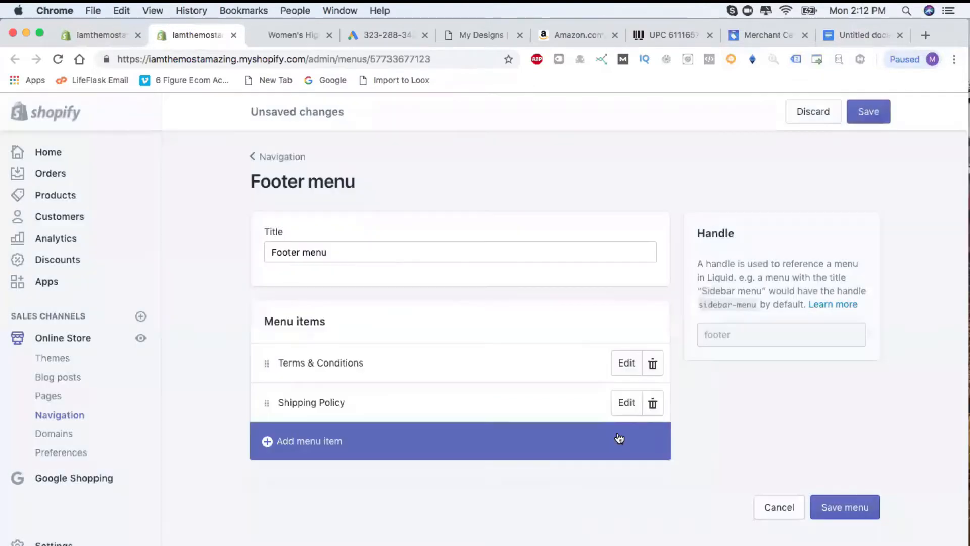
Add a Returns & Exchanges footer item linked to the Returns & Exchanges page.
{"action": "left_click", "coordinate": [319, 447]}
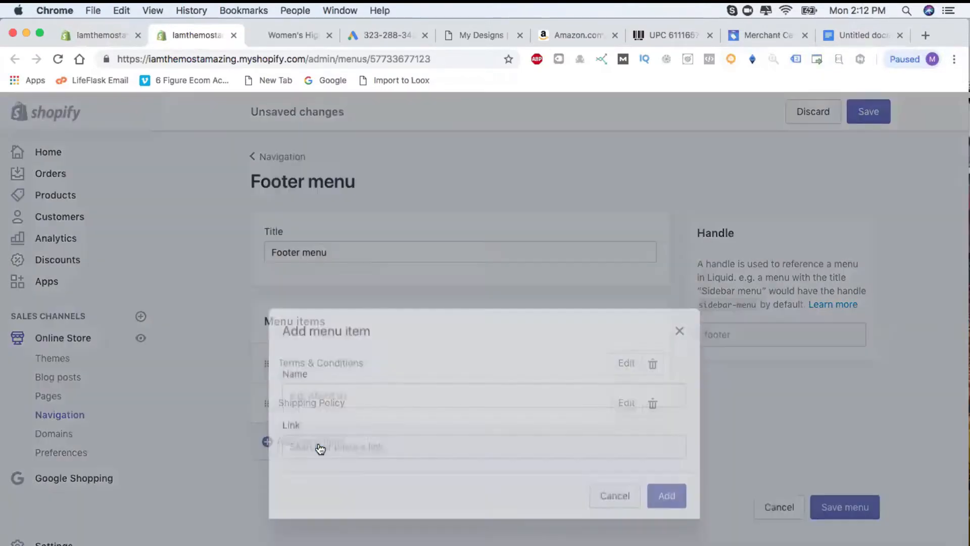
{"action": "left_click", "coordinate": [349, 326]}
{"action": "type", "text": "Returns & Excha"}
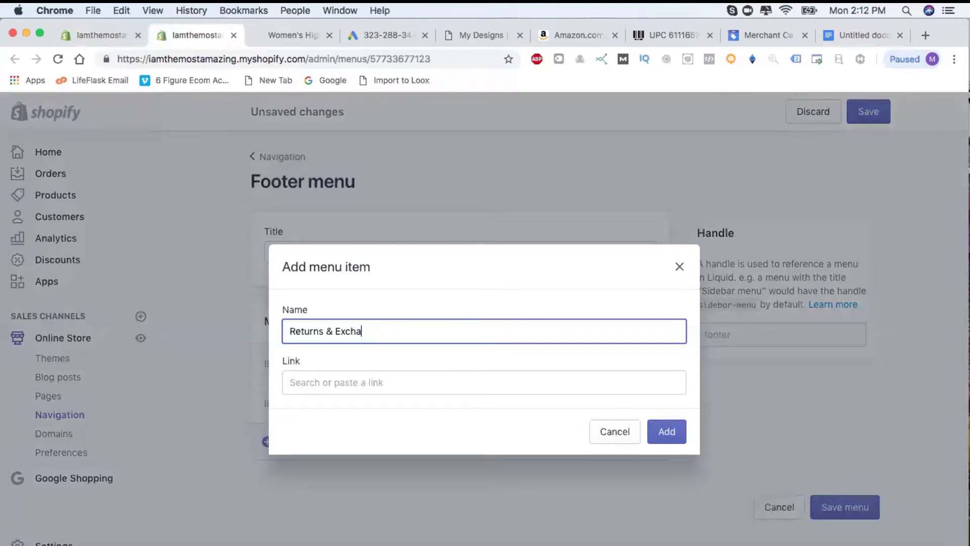
{"action": "type", "text": "nges"}
{"action": "left_click", "coordinate": [358, 390]}
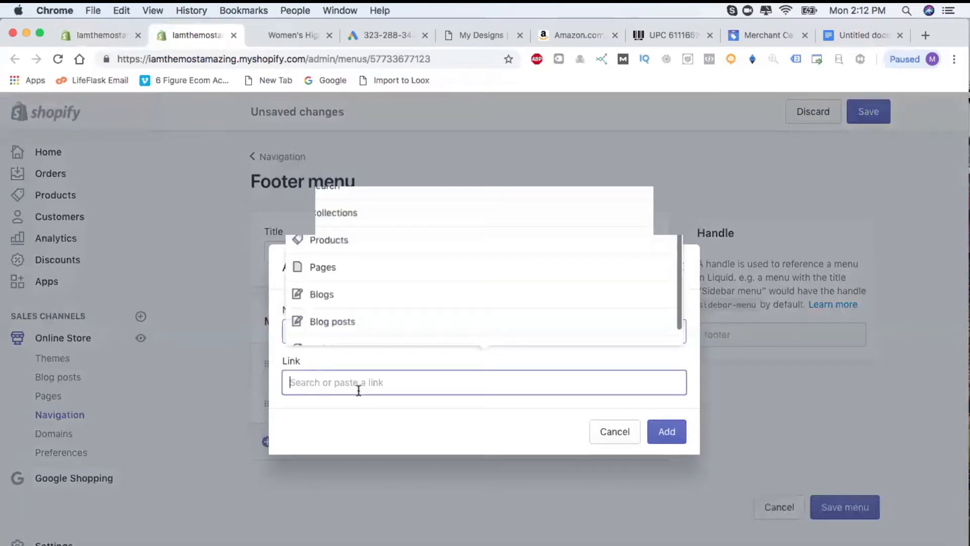
{"action": "left_click", "coordinate": [348, 276]}
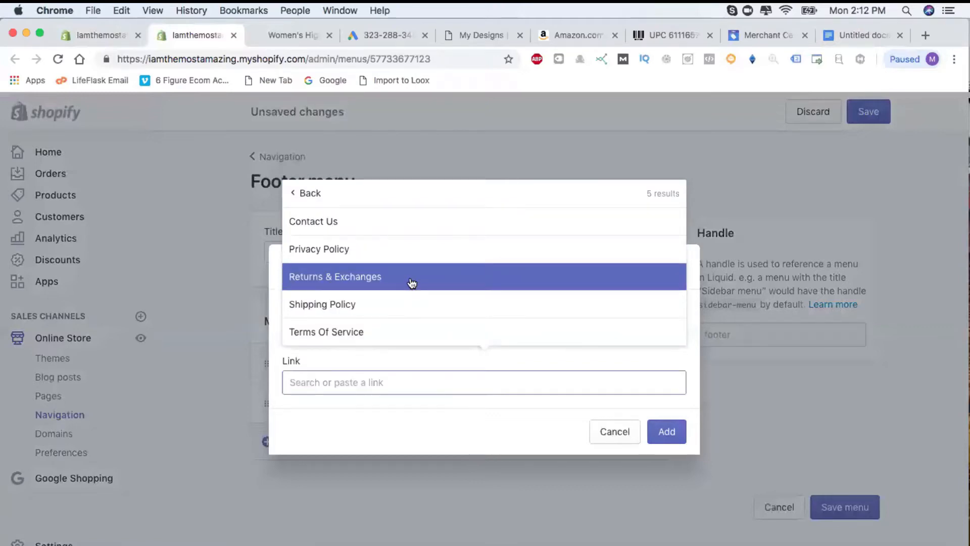
{"action": "left_click", "coordinate": [412, 282]}
{"action": "left_click", "coordinate": [662, 429]}
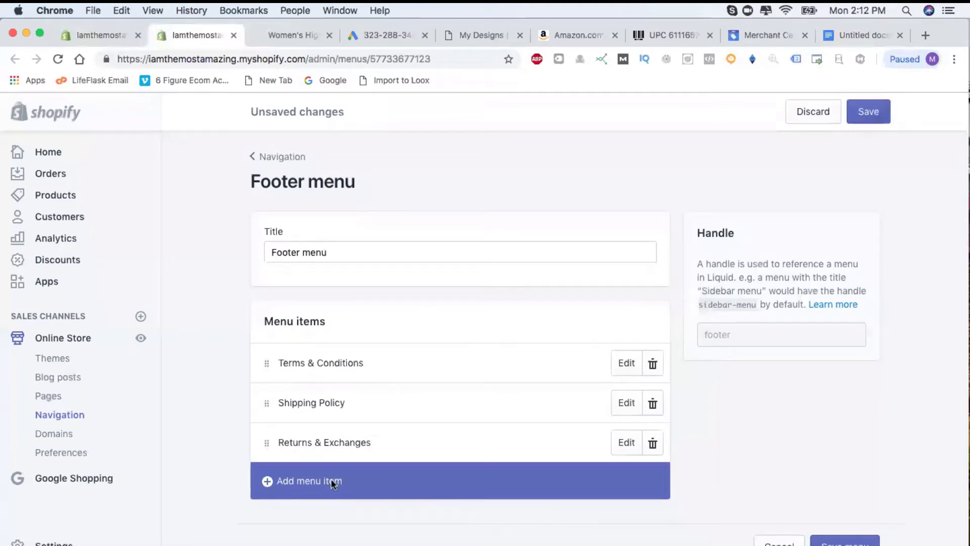
Add a Privacy Policy item linked to its page and save the Footer menu.
{"action": "left_click", "coordinate": [332, 481]}
{"action": "left_click", "coordinate": [319, 333]}
{"action": "type", "text": "Privacy Policy"}
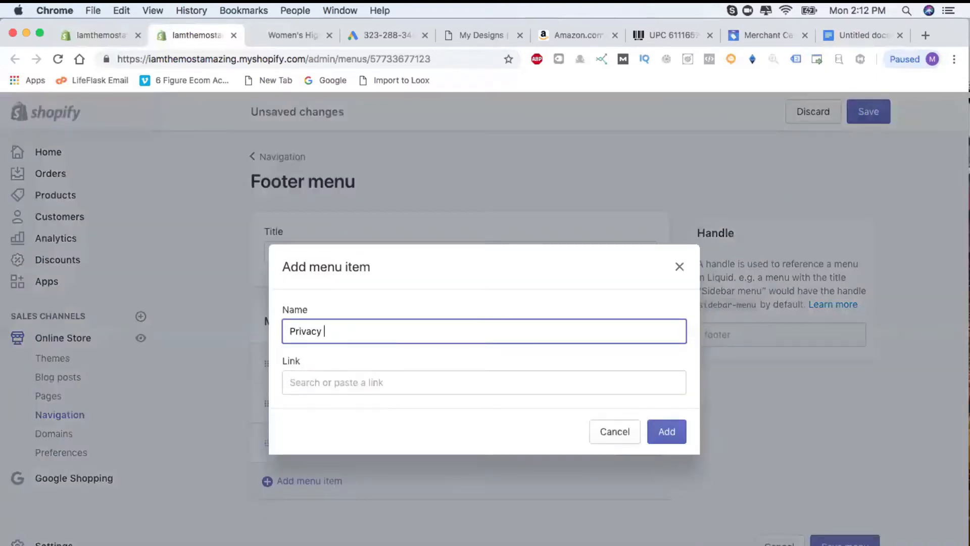
{"action": "left_click", "coordinate": [334, 379]}
{"action": "left_click", "coordinate": [335, 525]}
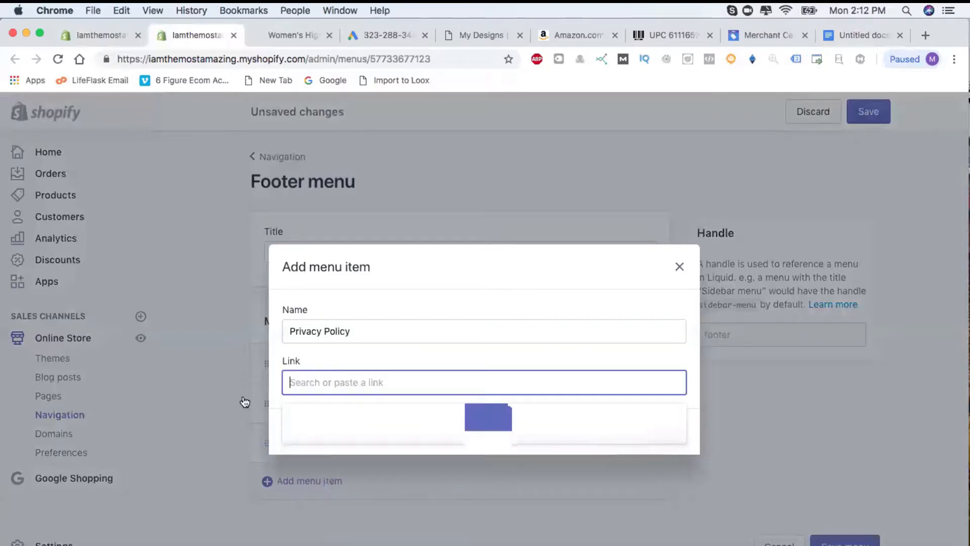
{"action": "scroll", "coordinate": [376, 500], "scroll_direction": "down", "scroll_amount": 1}
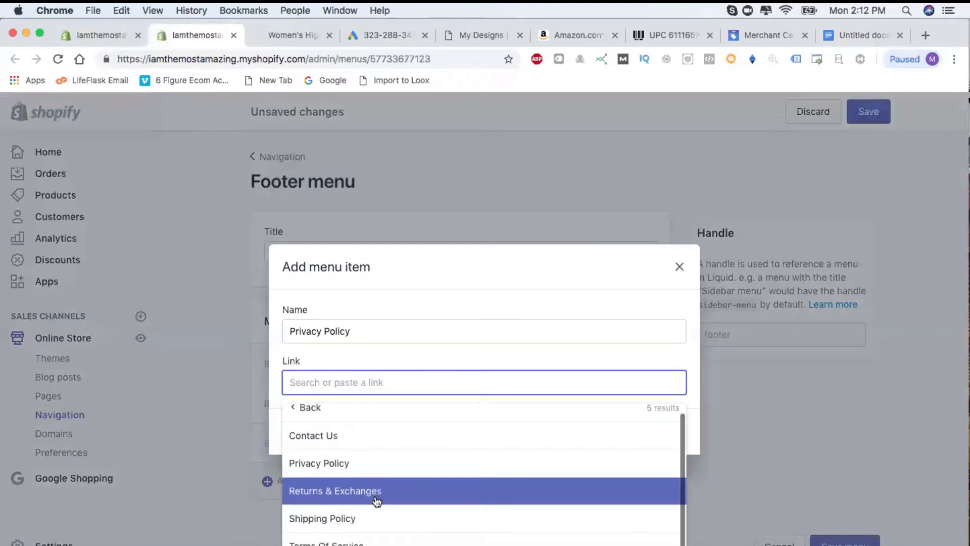
{"action": "left_click", "coordinate": [374, 470]}
{"action": "left_click", "coordinate": [680, 434]}
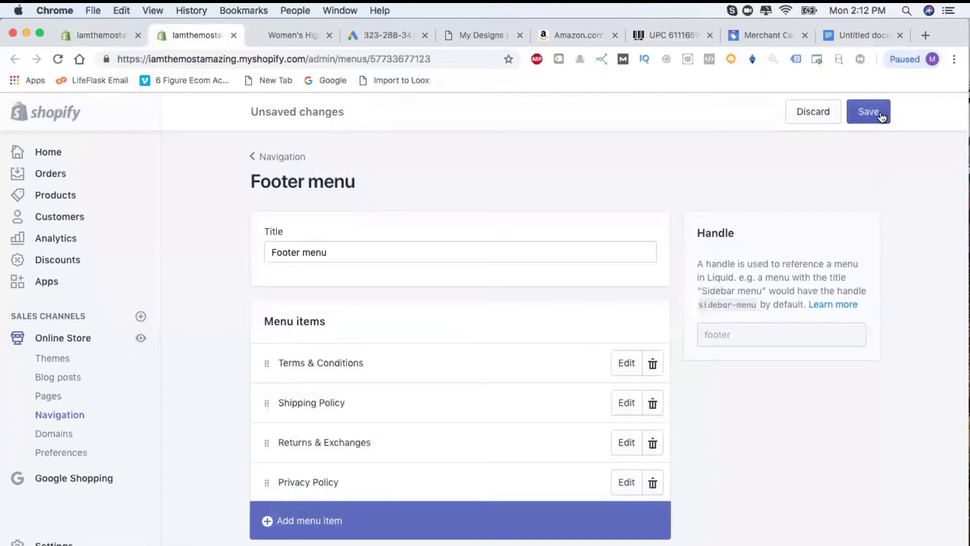
{"action": "left_click", "coordinate": [879, 112]}
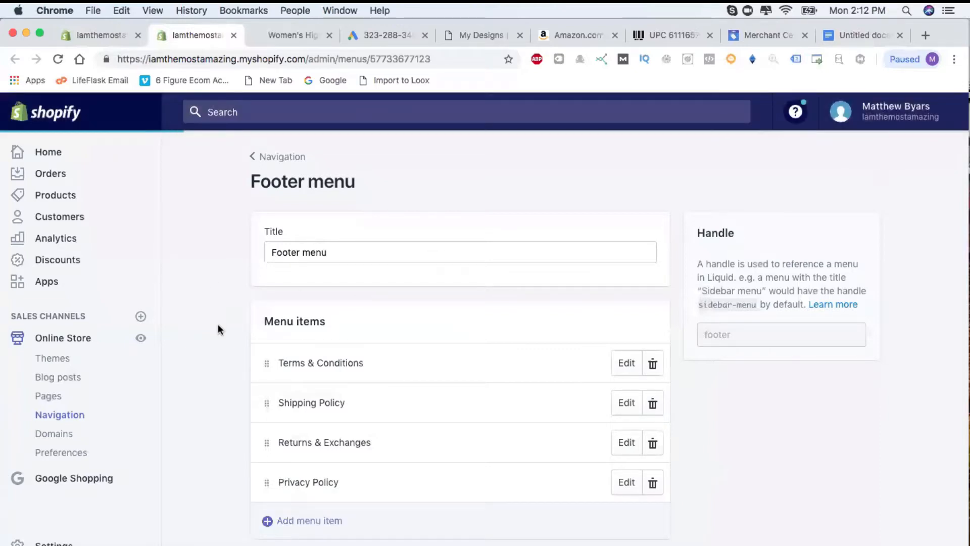
Delete the second Quick links block and the Newsletter block from the theme footer.
{"action": "left_click", "coordinate": [101, 35]}
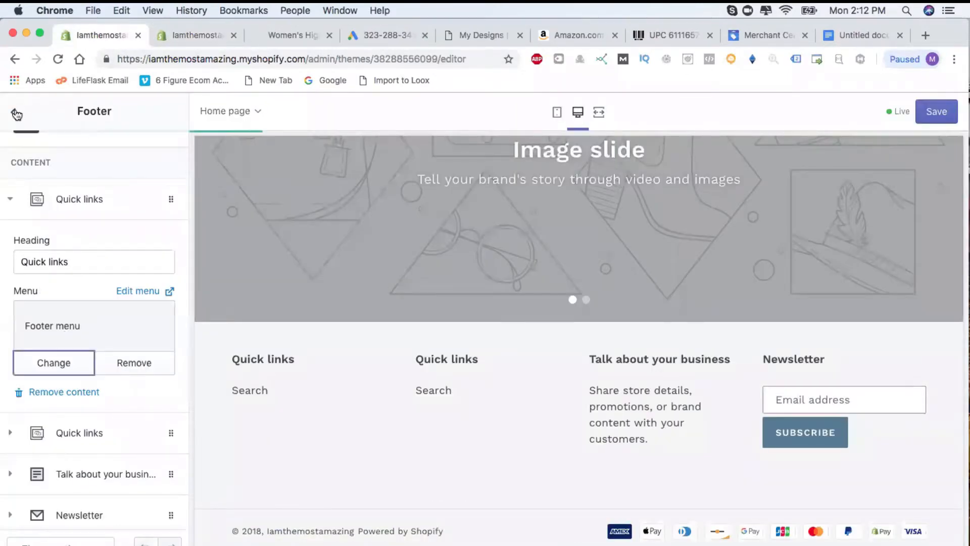
{"action": "left_click", "coordinate": [16, 115]}
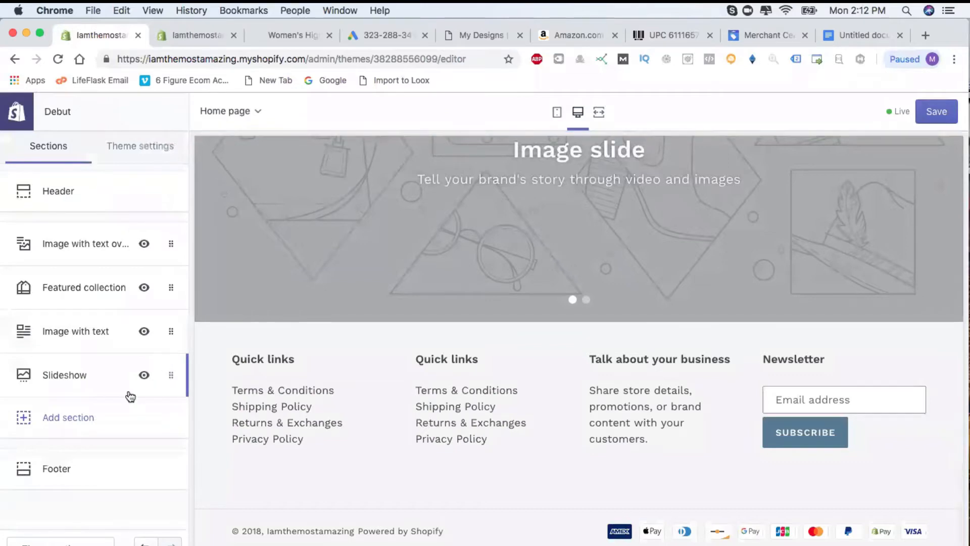
{"action": "left_click", "coordinate": [51, 466]}
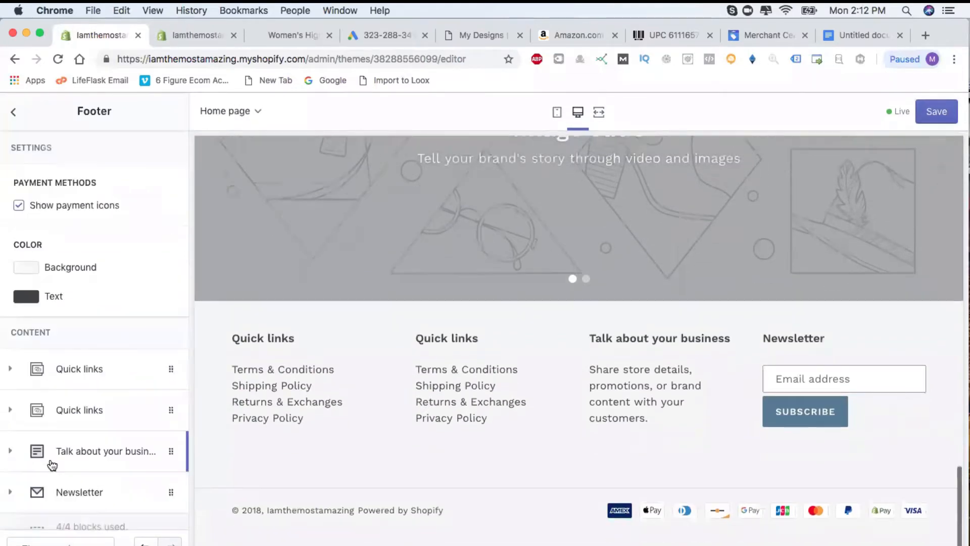
{"action": "scroll", "coordinate": [104, 425], "scroll_direction": "down", "scroll_amount": 2}
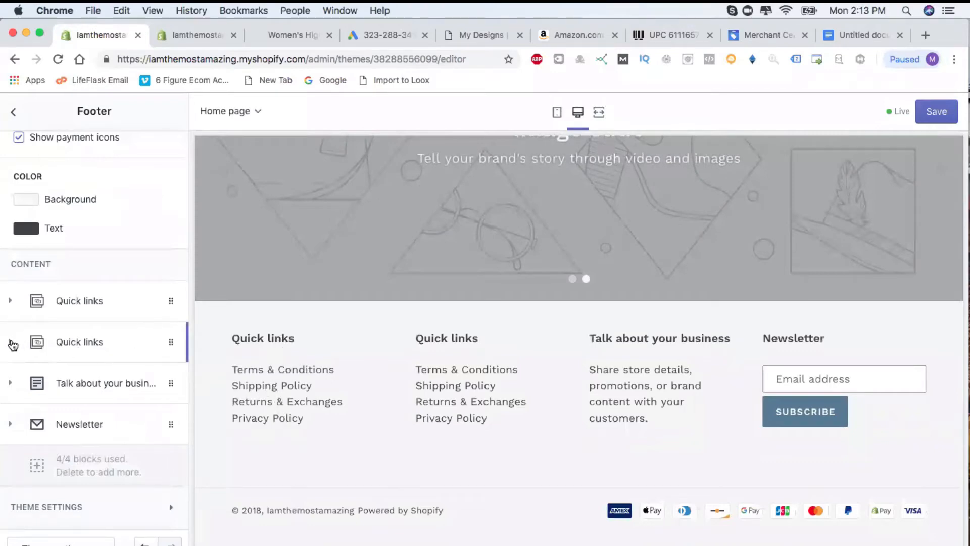
{"action": "left_click", "coordinate": [13, 346]}
{"action": "scroll", "coordinate": [89, 424], "scroll_direction": "down", "scroll_amount": 4}
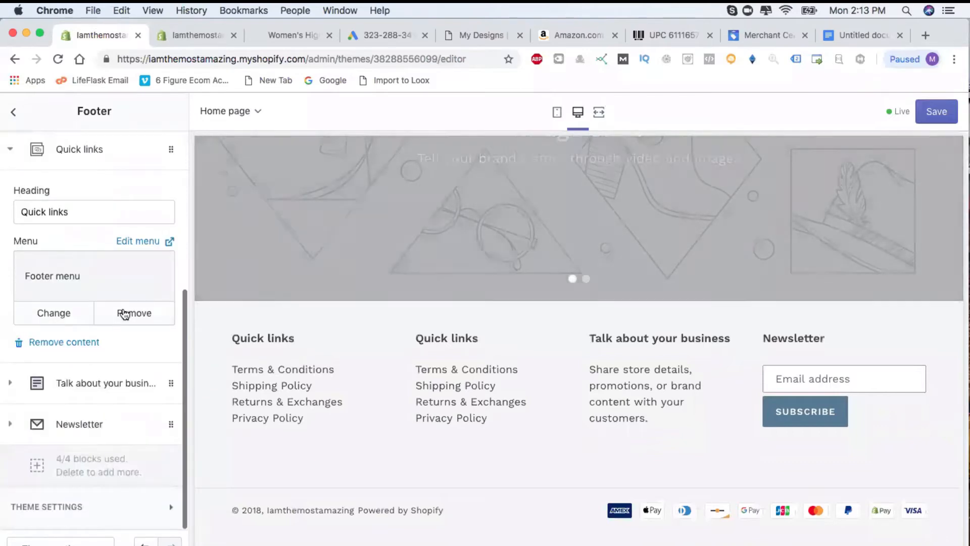
{"action": "left_click", "coordinate": [78, 344]}
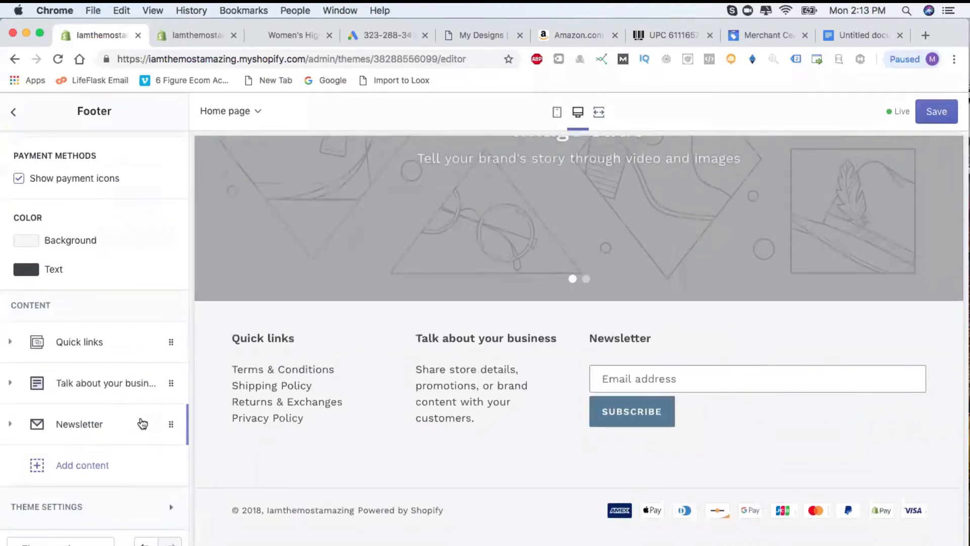
{"action": "left_click", "coordinate": [43, 429]}
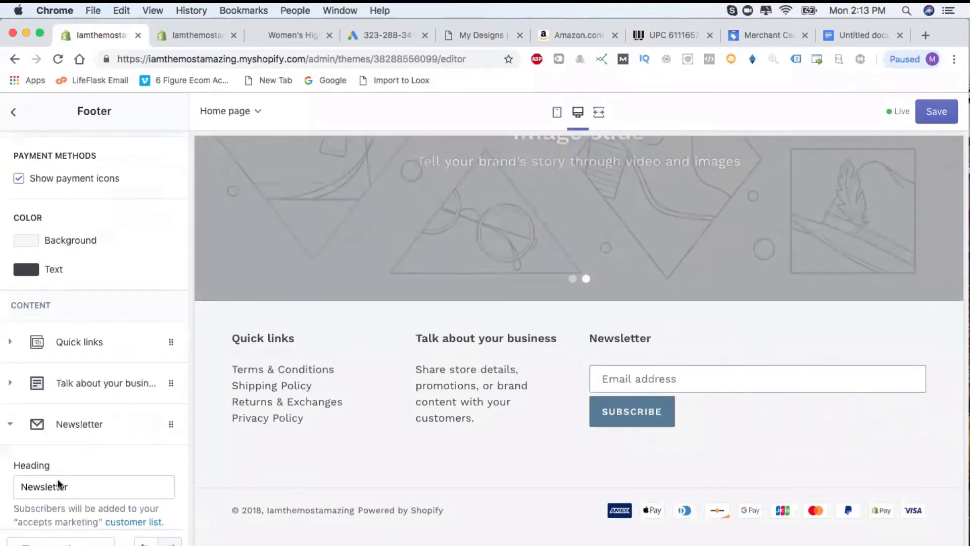
{"action": "scroll", "coordinate": [65, 432], "scroll_direction": "down", "scroll_amount": 3}
{"action": "left_click", "coordinate": [68, 428]}
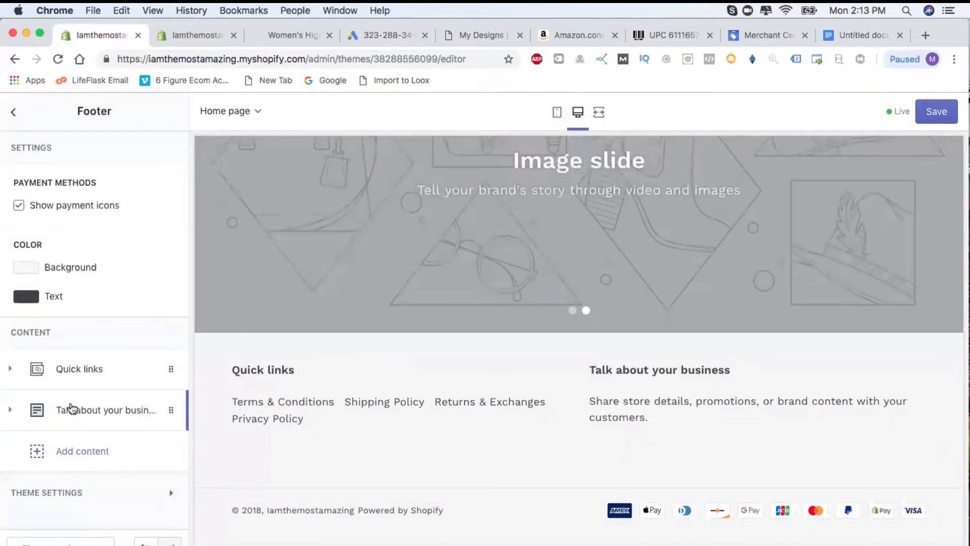
{"action": "left_click", "coordinate": [11, 412]}
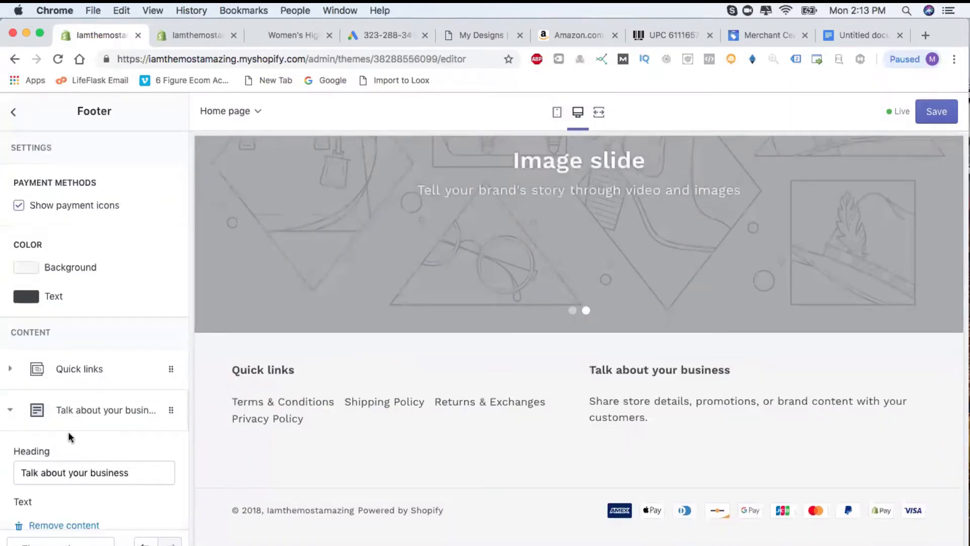
{"action": "scroll", "coordinate": [68, 431], "scroll_direction": "down", "scroll_amount": 4}
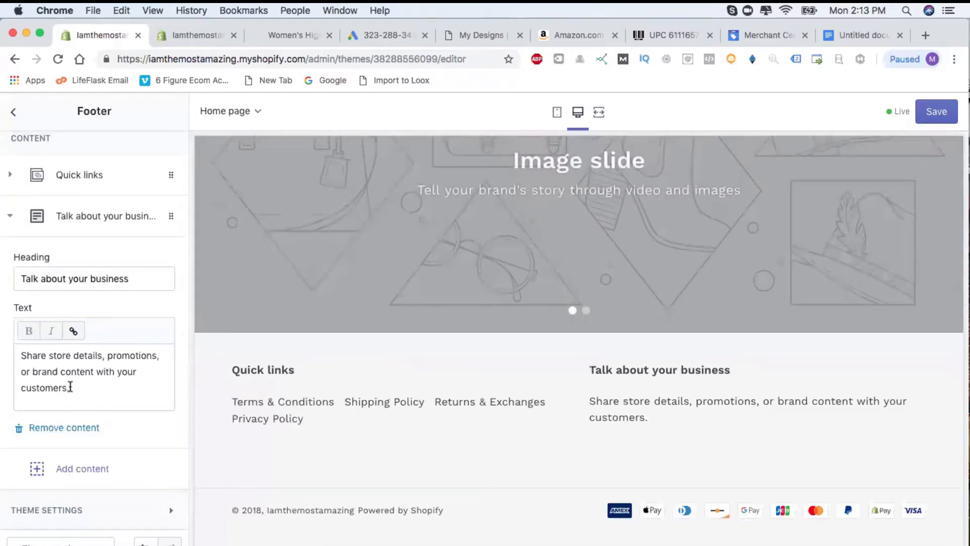
Clear the business block's placeholder text and change its heading to 'Contact Us'.
{"action": "left_click_drag", "start_coordinate": [71, 391], "coordinate": [12, 341]}
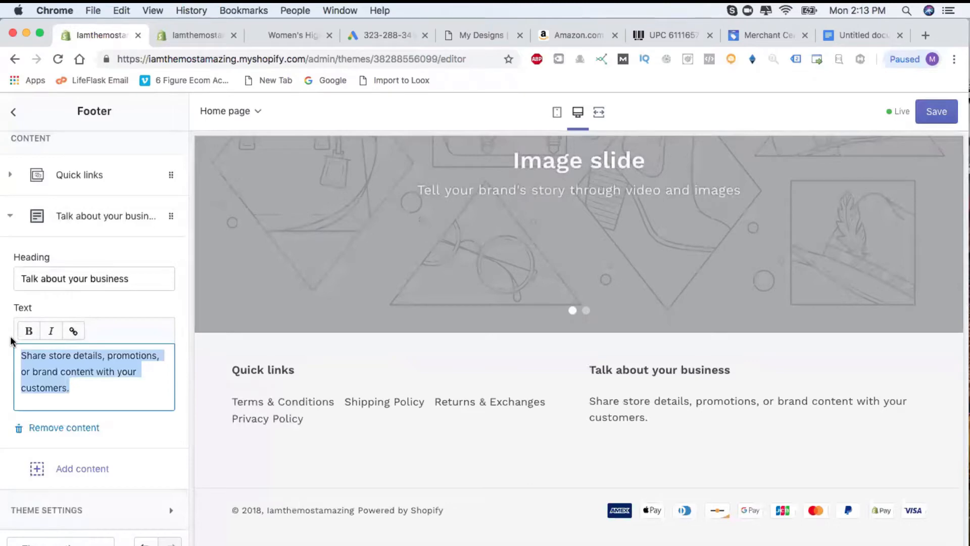
{"action": "type", "text": "C"}
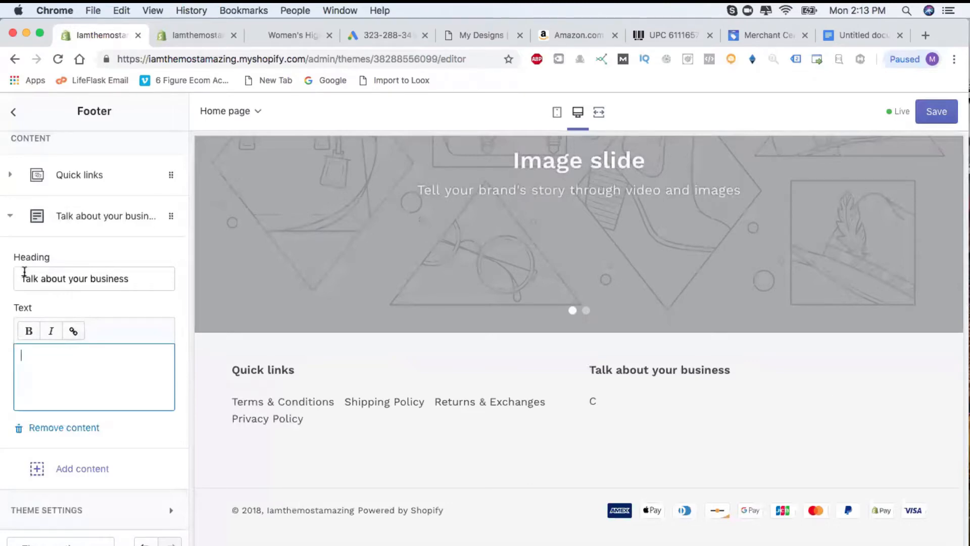
{"action": "triple_click", "coordinate": [45, 278]}
{"action": "type", "text": "Con"}
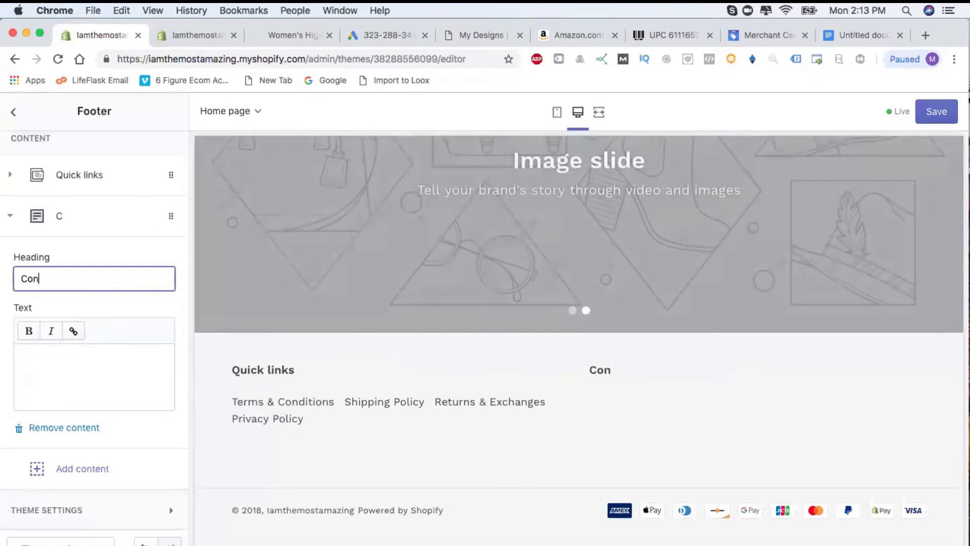
{"action": "type", "text": "tact Us"}
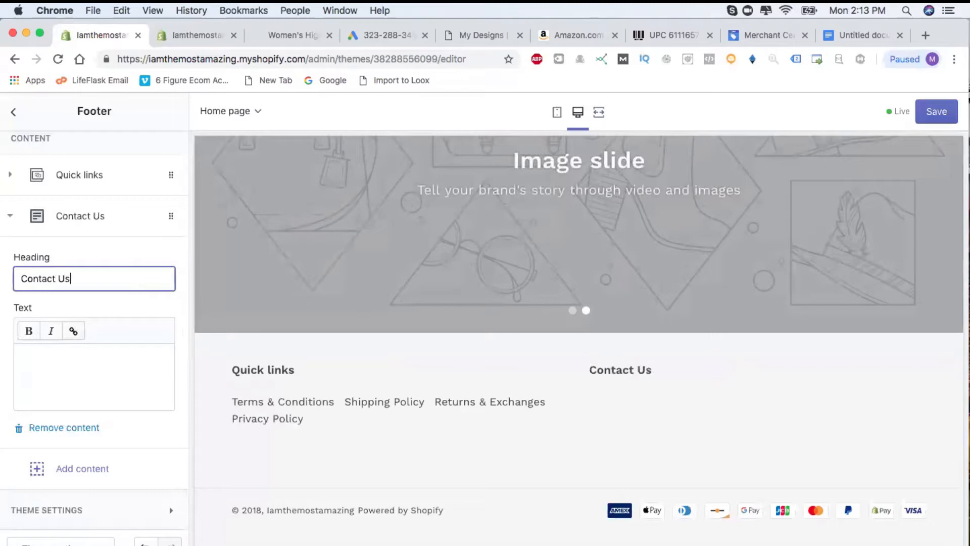
{"action": "left_click", "coordinate": [33, 354]}
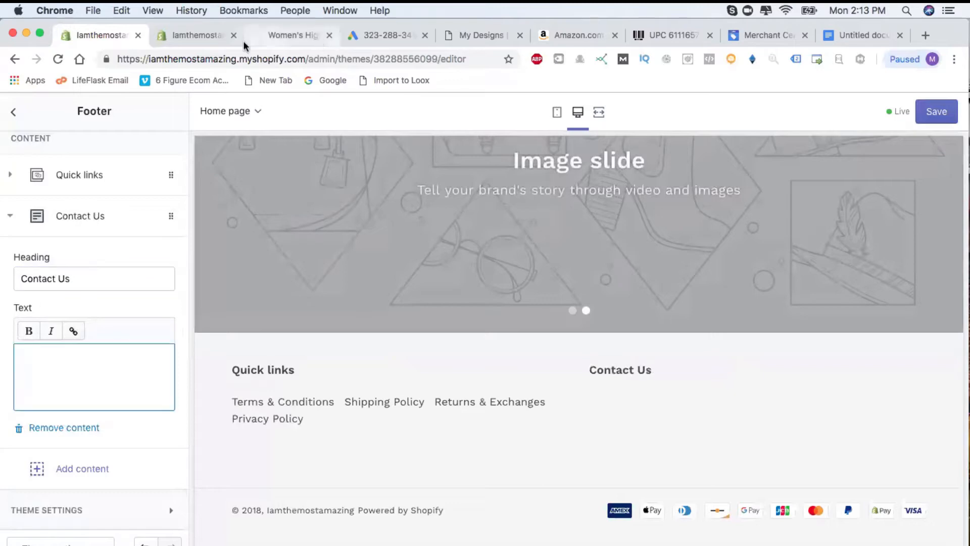
Copy the drafts' customer support, Email and Mailing Address lines, then return to the theme editor.
{"action": "left_click", "coordinate": [212, 37]}
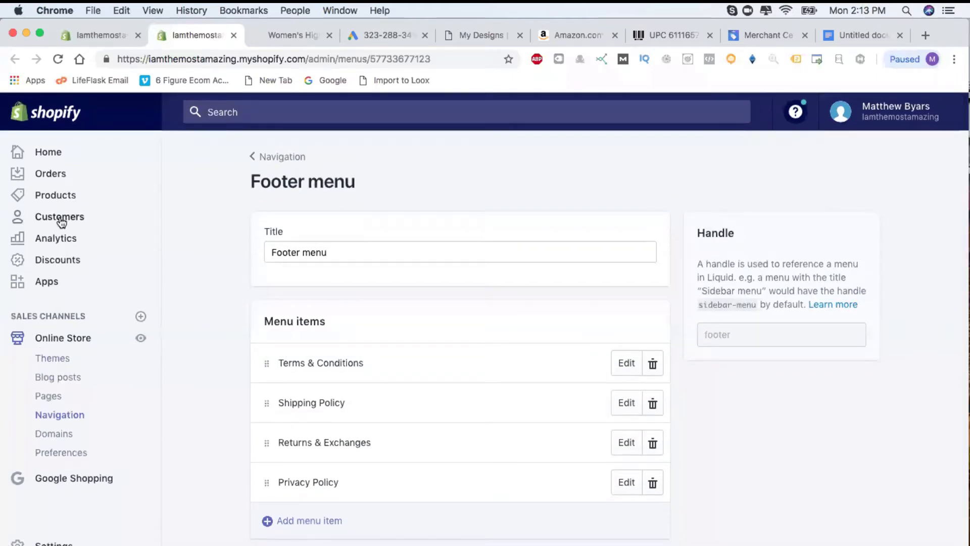
{"action": "left_click", "coordinate": [859, 33]}
{"action": "scroll", "coordinate": [563, 267], "scroll_direction": "up", "scroll_amount": 15}
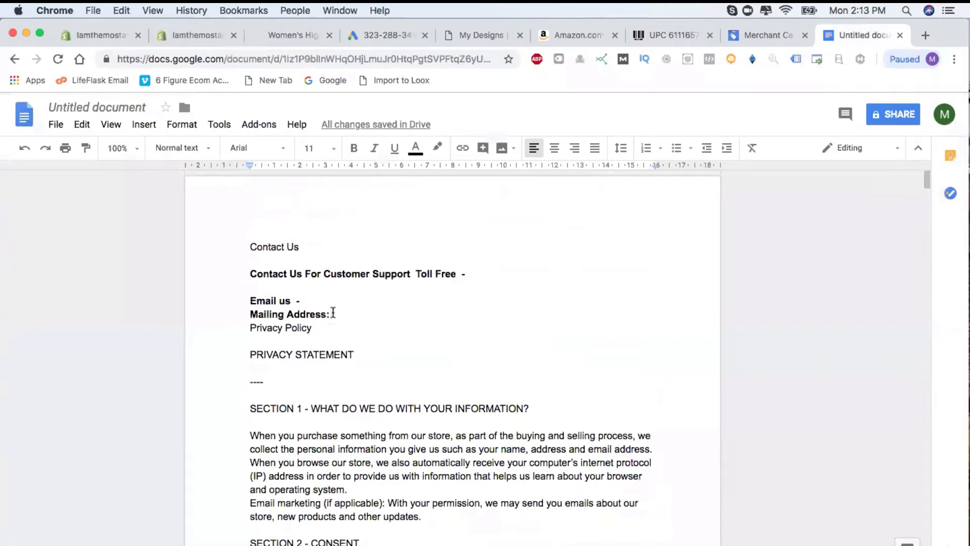
{"action": "left_click_drag", "start_coordinate": [333, 313], "coordinate": [250, 273]}
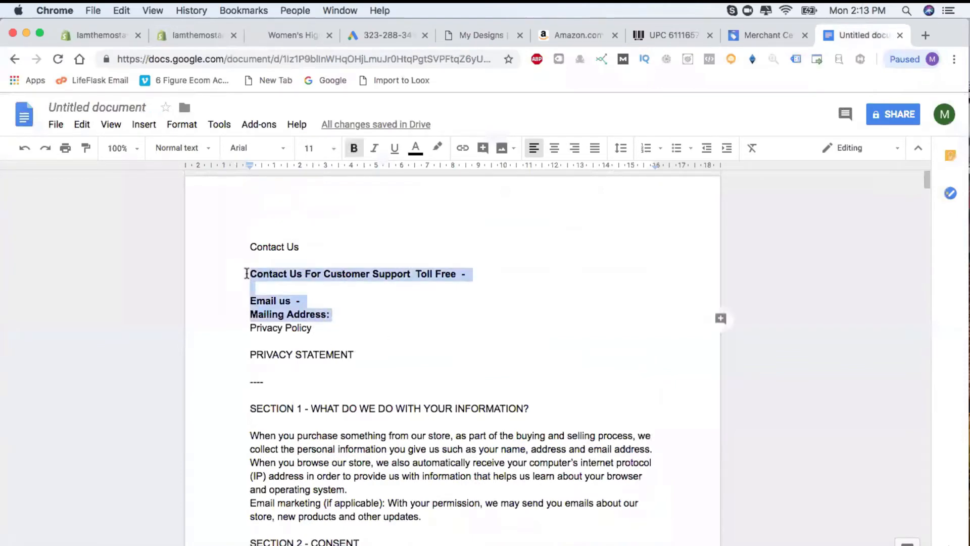
{"action": "left_click", "coordinate": [98, 36]}
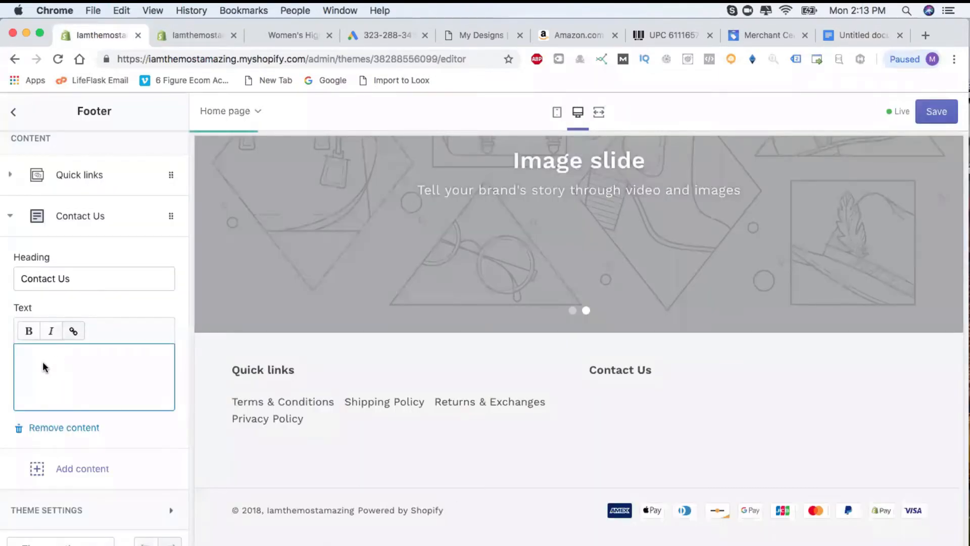
Replace the Contact Us placeholder text with hours 'M - F 9am - 5pm Pst' and a phone number.
{"action": "type", "text": "Contact Us For Customer Support: Toll Free -  Email us - Mailing Address:"}
{"action": "key", "text": "super+v"}
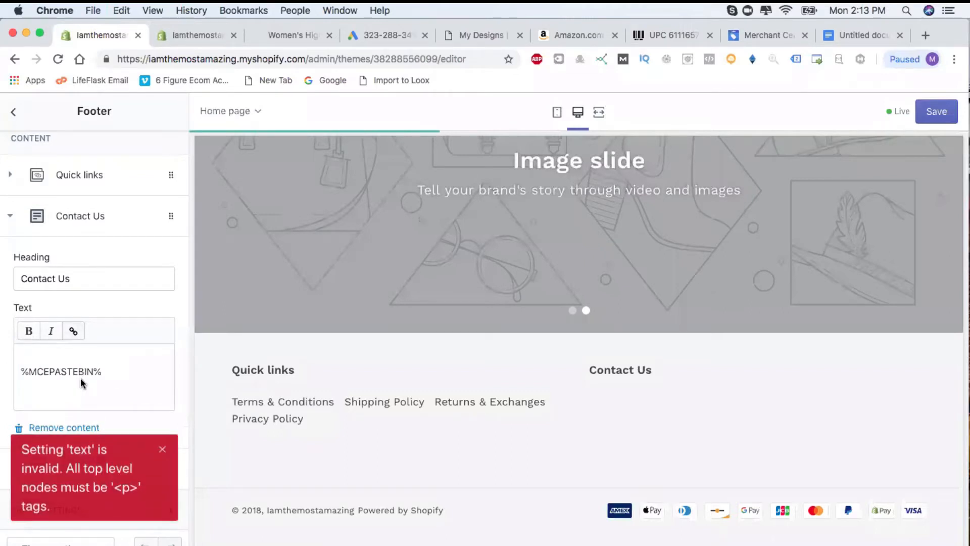
{"action": "scroll", "coordinate": [80, 379], "scroll_direction": "up", "scroll_amount": 3}
{"action": "scroll", "coordinate": [98, 376], "scroll_direction": "down", "scroll_amount": 3}
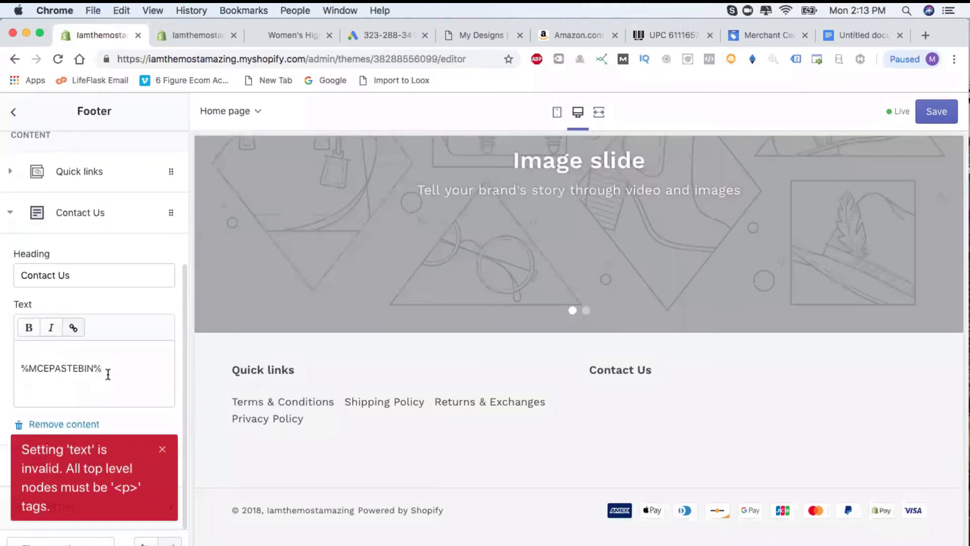
{"action": "triple_click", "coordinate": [107, 374]}
{"action": "key", "text": "BackSpace"}
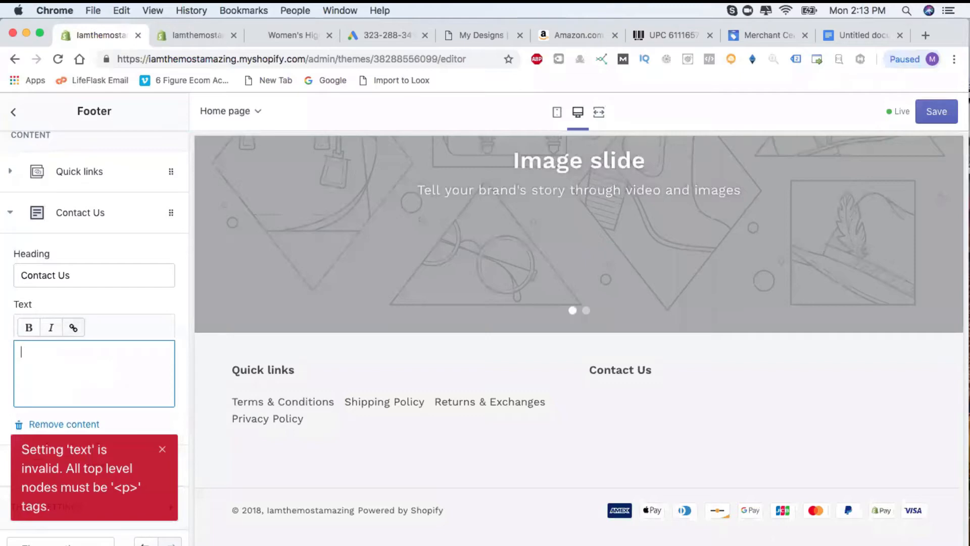
{"action": "type", "text": "Ph"}
{"action": "key", "text": "BackSpace"}
{"action": "key", "text": "BackSpace"}
{"action": "key", "text": "BackSpace"}
{"action": "type", "text": "M - F 9am - 5pm"}
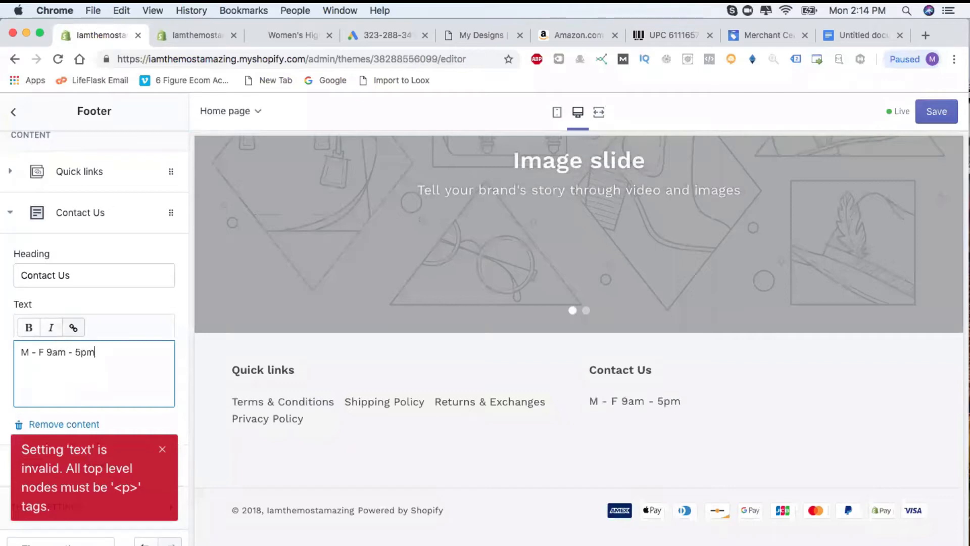
{"action": "type", "text": " PS"}
{"action": "type", "text": "222-"}
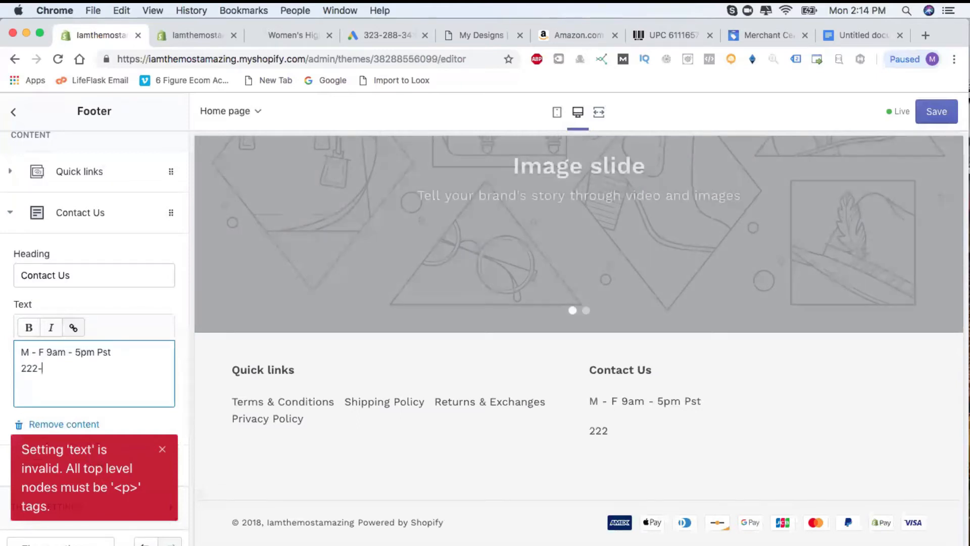
{"action": "type", "text": "333-4444"}
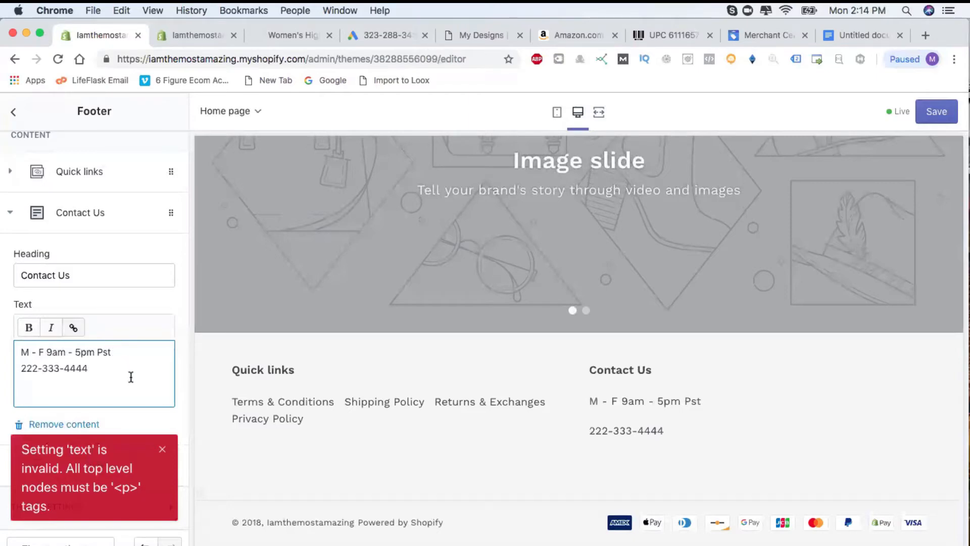
Add the support e-mail address on a new line below the phone number.
{"action": "key", "text": "Return"}
{"action": "type", "text": "EMai"}
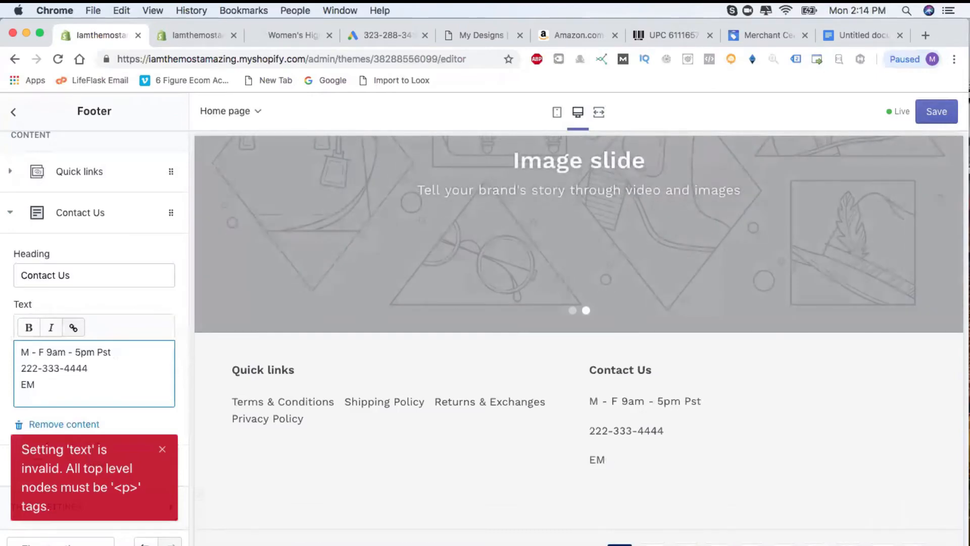
{"action": "key", "text": "BackSpace"}
{"action": "key", "text": "BackSpace"}
{"action": "key", "text": "BackSpace"}
{"action": "type", "text": "Suppo"}
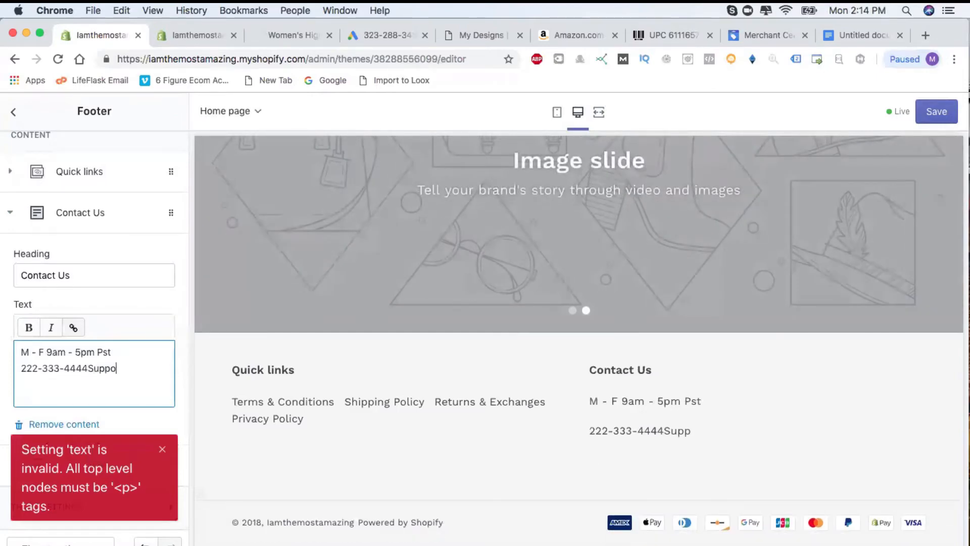
{"action": "key", "text": "BackSpace"}
{"action": "key", "text": "BackSpace"}
{"action": "key", "text": "BackSpace"}
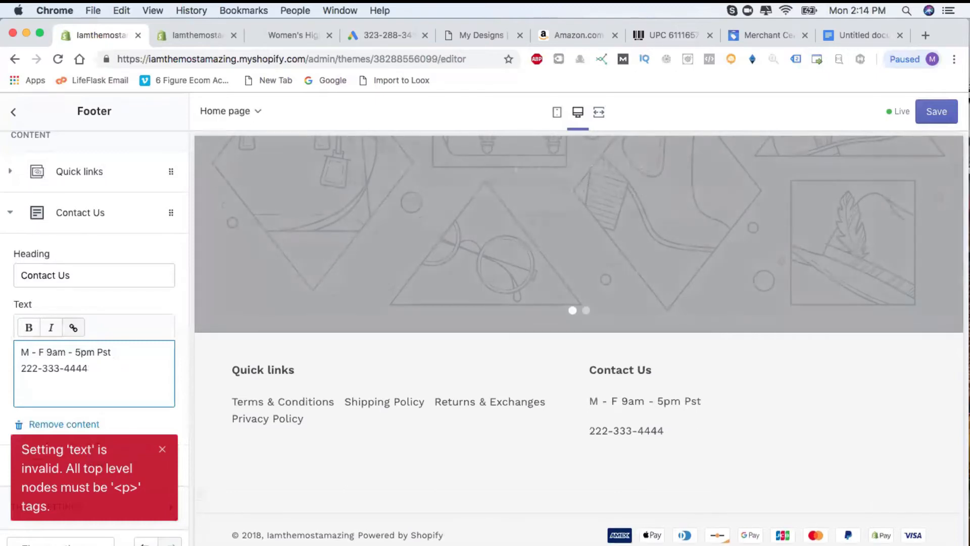
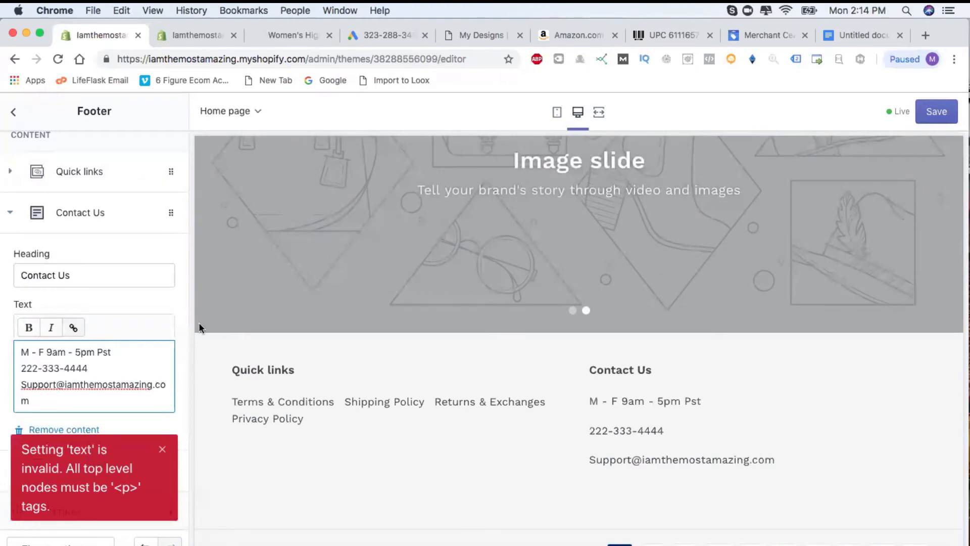
Remove the stray <p> tag before the hours line and save the footer.
{"action": "scroll", "coordinate": [126, 313], "scroll_direction": "down", "scroll_amount": 1}
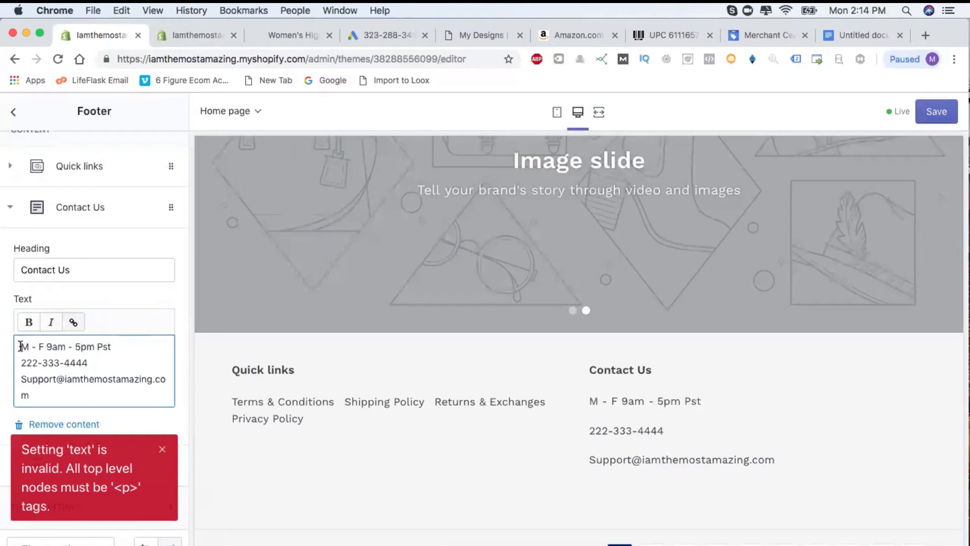
{"action": "type", "text": "<"}
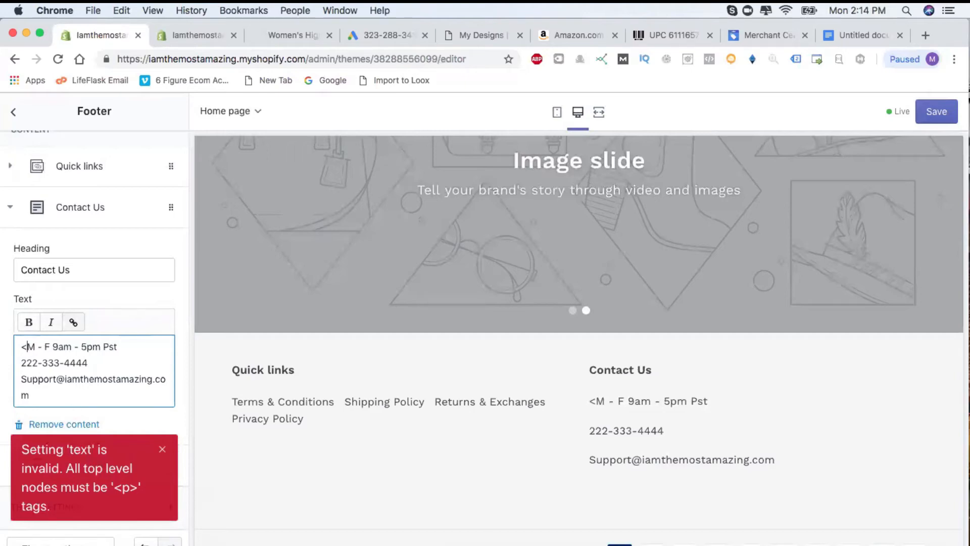
{"action": "type", "text": "p>"}
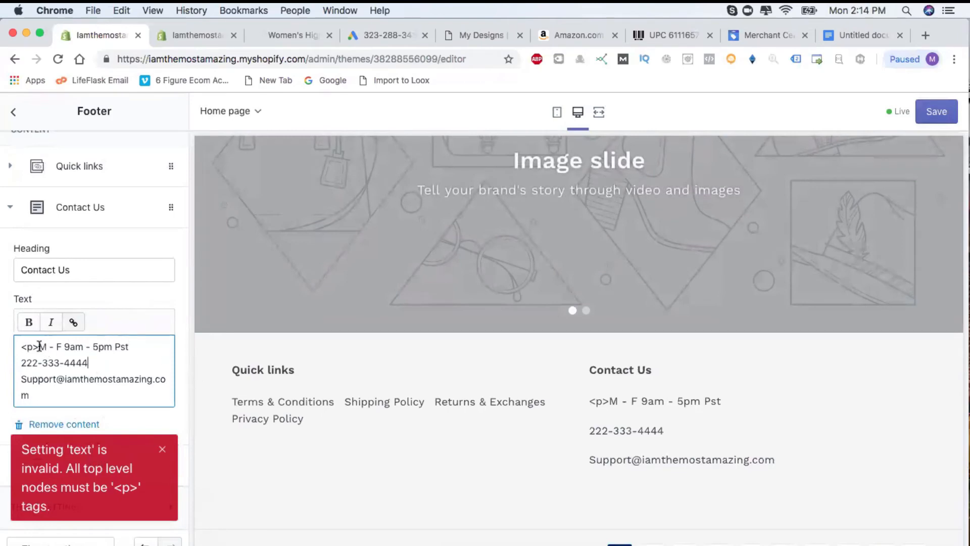
{"action": "key", "text": "BackSpace"}
{"action": "key", "text": "BackSpace"}
{"action": "key", "text": "BackSpace"}
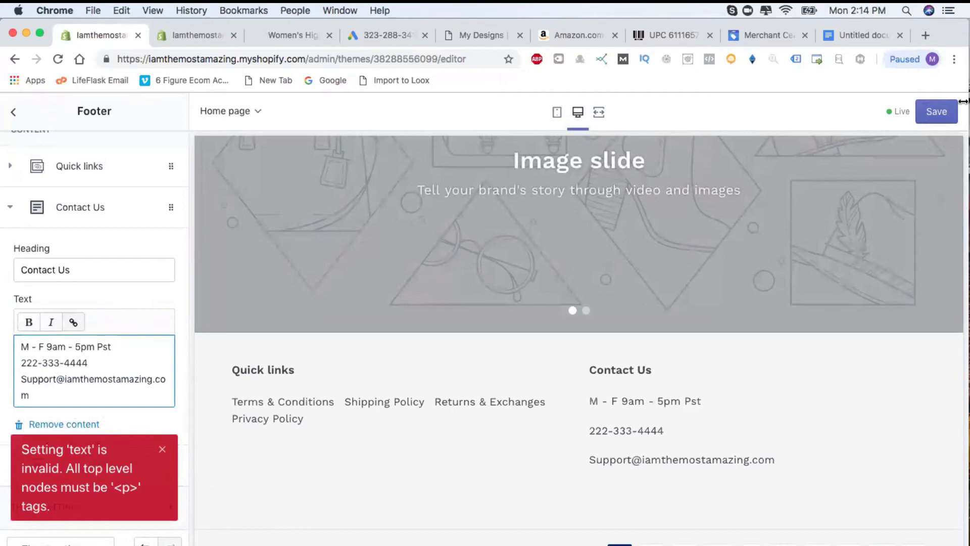
{"action": "left_click", "coordinate": [926, 121]}
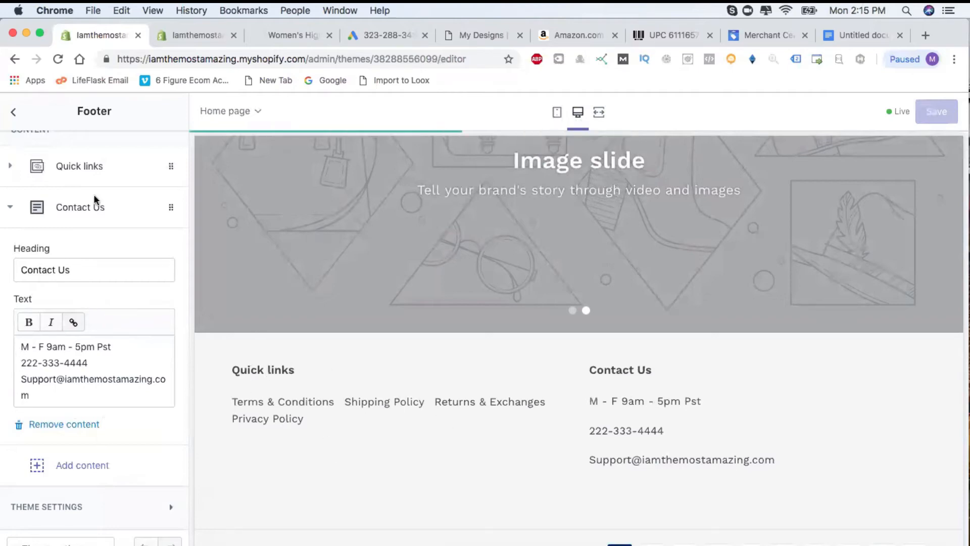
Expand the Quick links block to show its Footer menu, then review the finished footer preview.
{"action": "scroll", "coordinate": [66, 263], "scroll_direction": "up", "scroll_amount": 3}
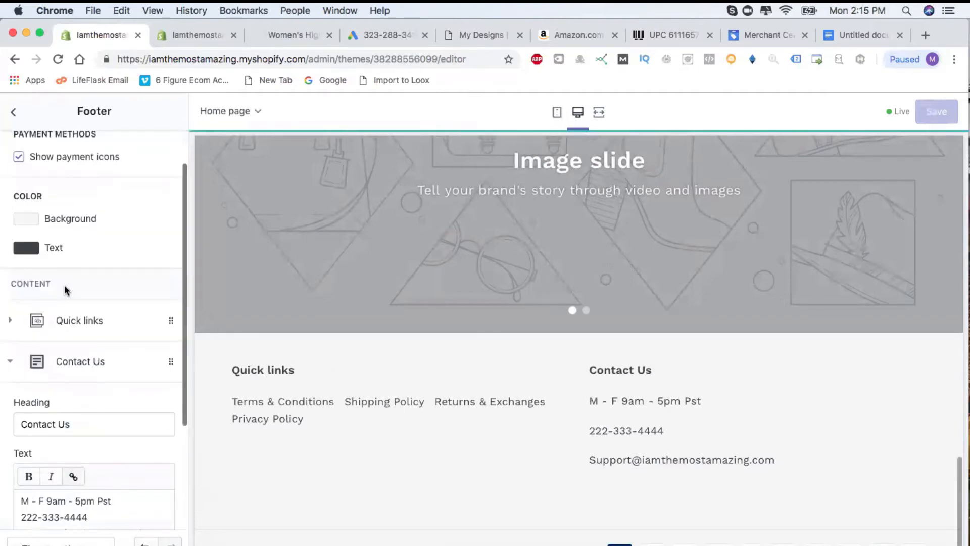
{"action": "left_click", "coordinate": [73, 327]}
{"action": "scroll", "coordinate": [83, 401], "scroll_direction": "down", "scroll_amount": 2}
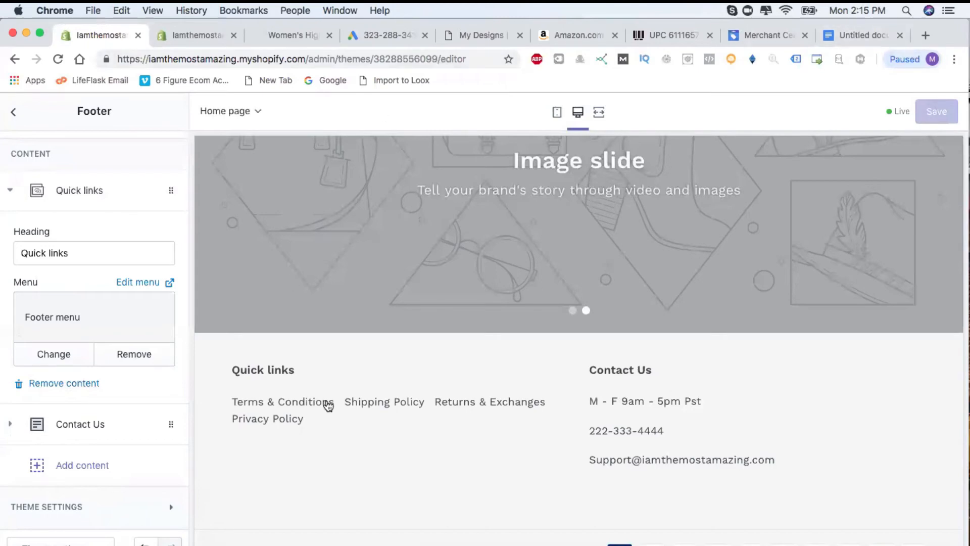
{"action": "scroll", "coordinate": [627, 367], "scroll_direction": "up", "scroll_amount": 2}
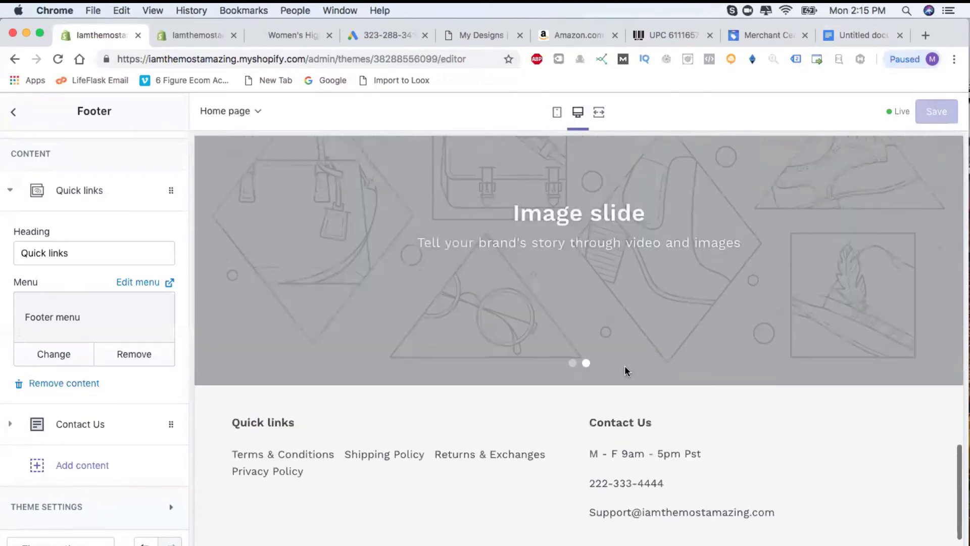
{"action": "scroll", "coordinate": [628, 369], "scroll_direction": "down", "scroll_amount": 3}
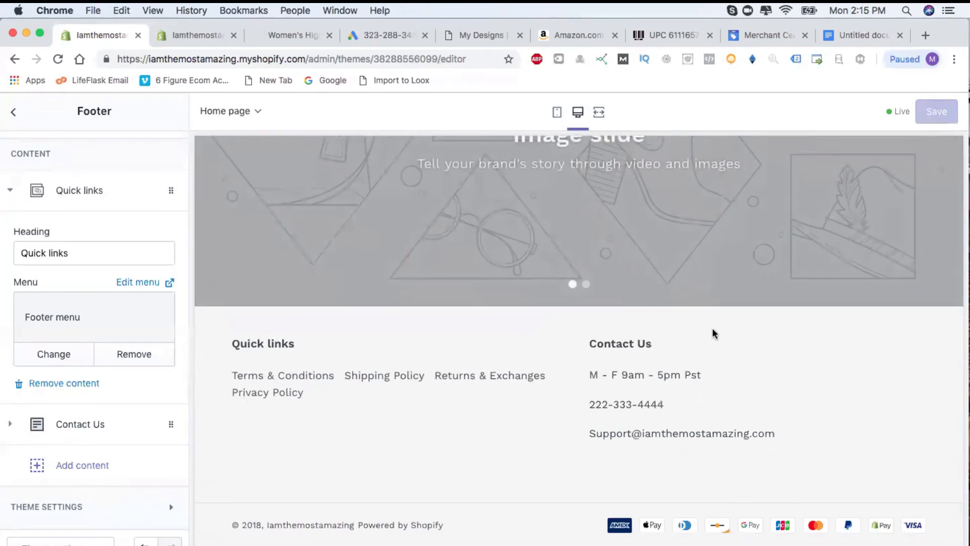
{"action": "scroll", "coordinate": [552, 399], "scroll_direction": "down", "scroll_amount": 1}
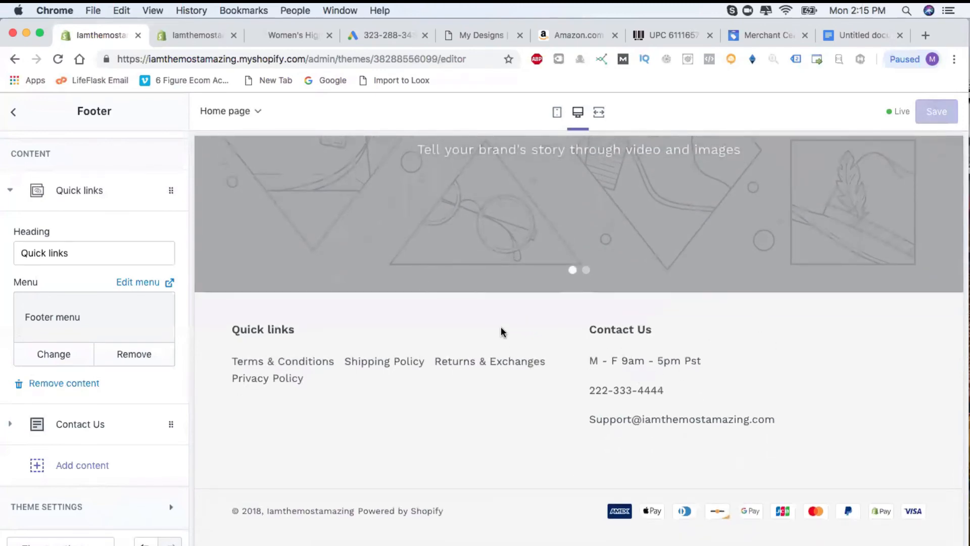
{"action": "scroll", "coordinate": [502, 333], "scroll_direction": "up", "scroll_amount": 15}
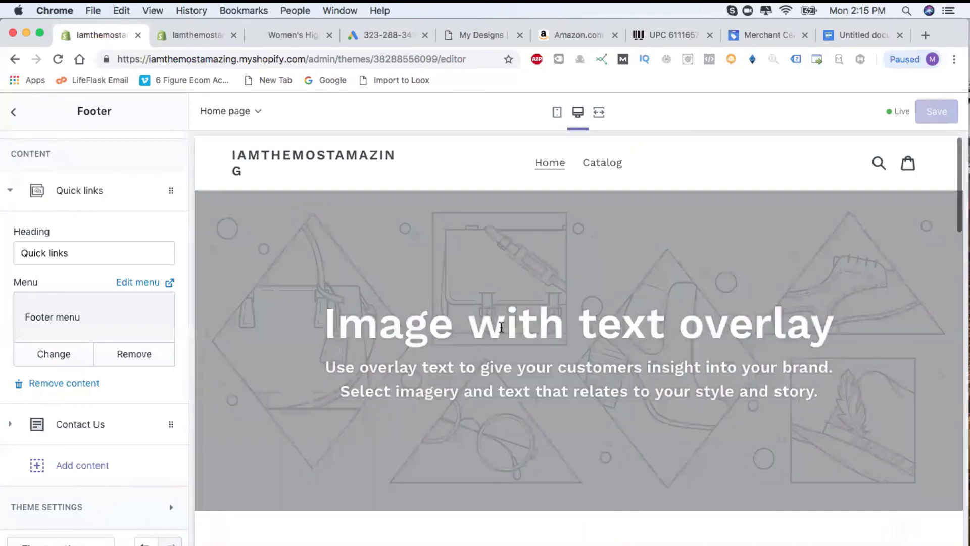
Switch to the store admin, browse the policy pages list, then return to Navigation menus.
{"action": "left_click", "coordinate": [190, 35]}
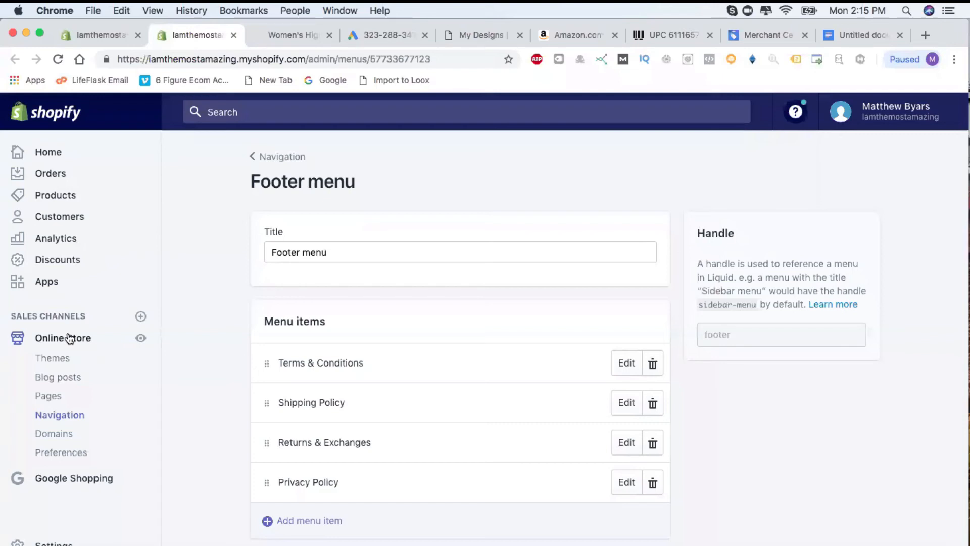
{"action": "left_click", "coordinate": [59, 394]}
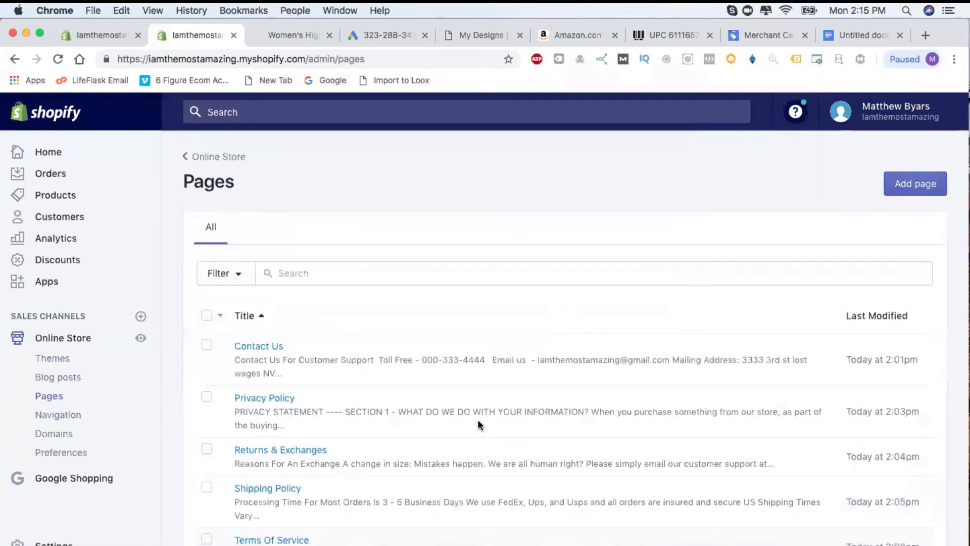
{"action": "scroll", "coordinate": [314, 450], "scroll_direction": "down", "scroll_amount": 3}
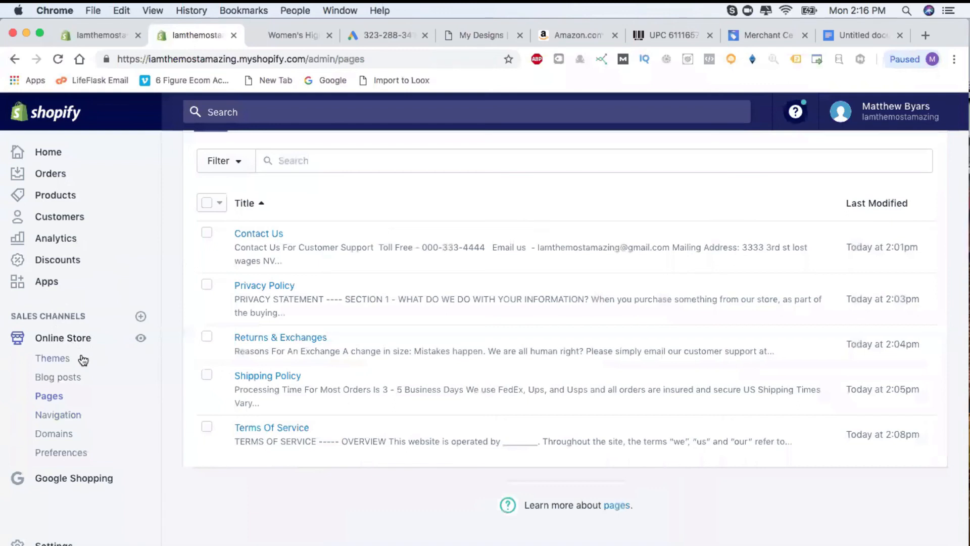
{"action": "left_click", "coordinate": [65, 414]}
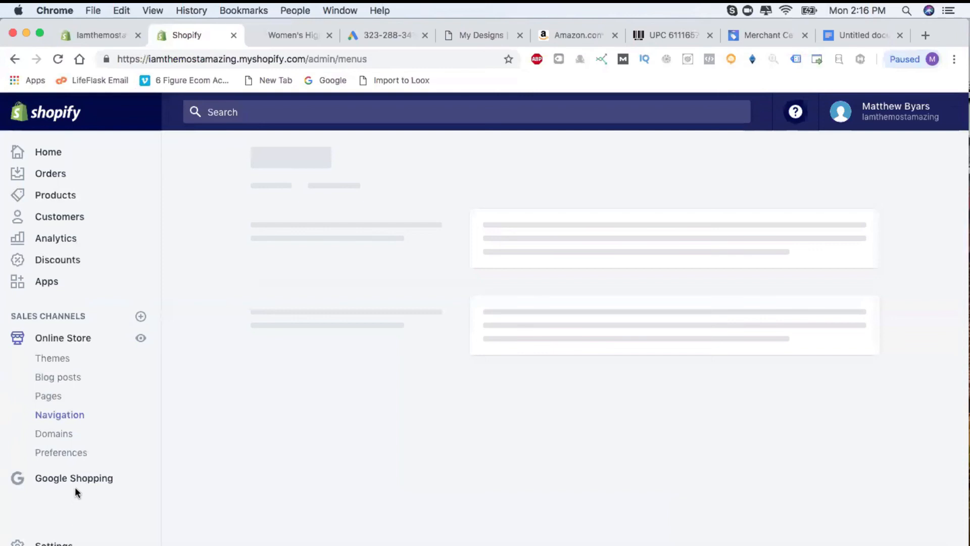
{"action": "left_click", "coordinate": [84, 484]}
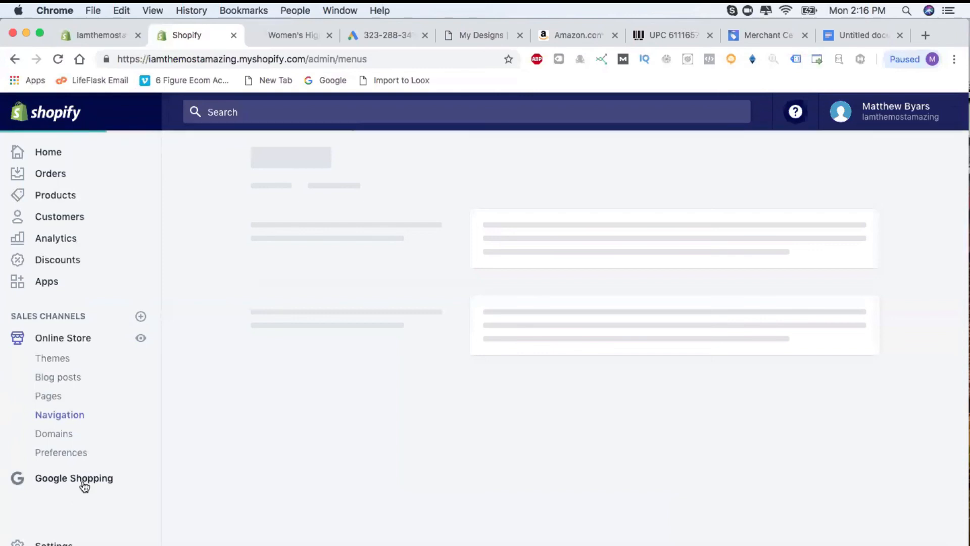